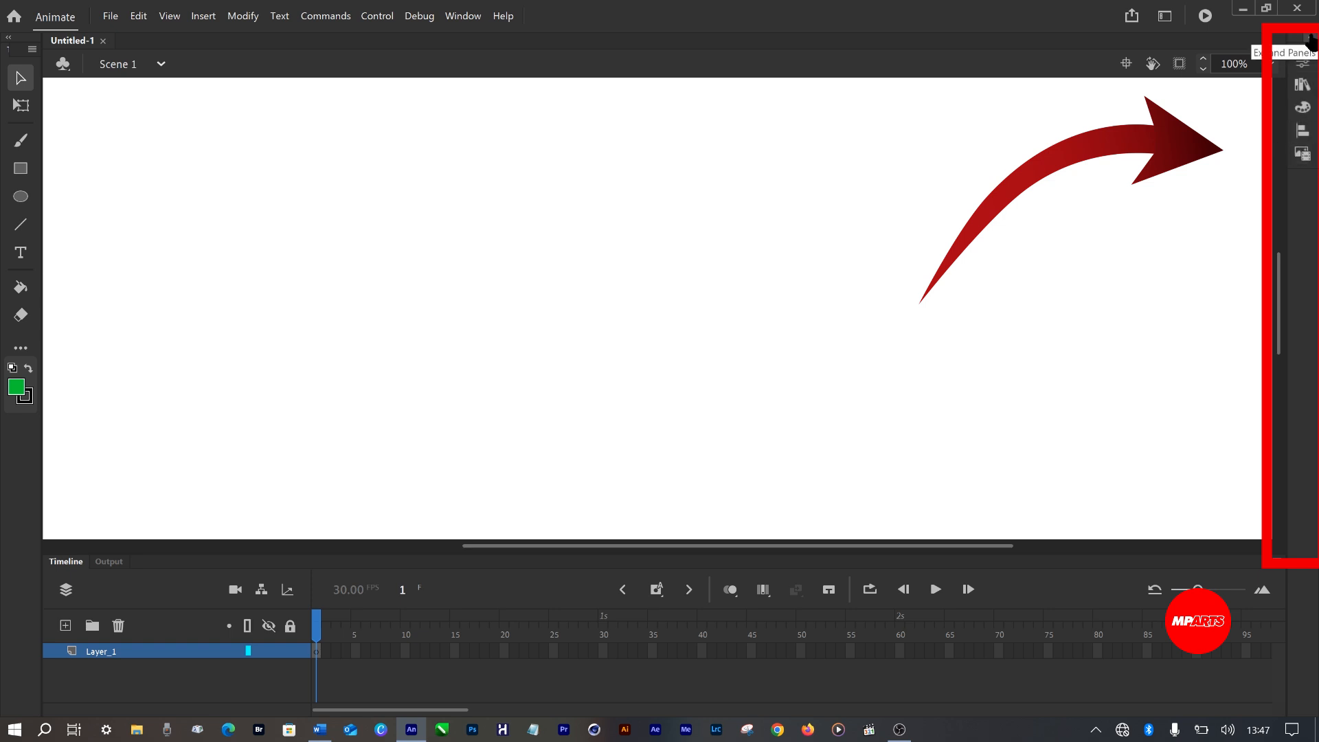
- Expand the collapsed panels and fit the stage in the window above a slightly taller Timeline
left_click(1309, 44)
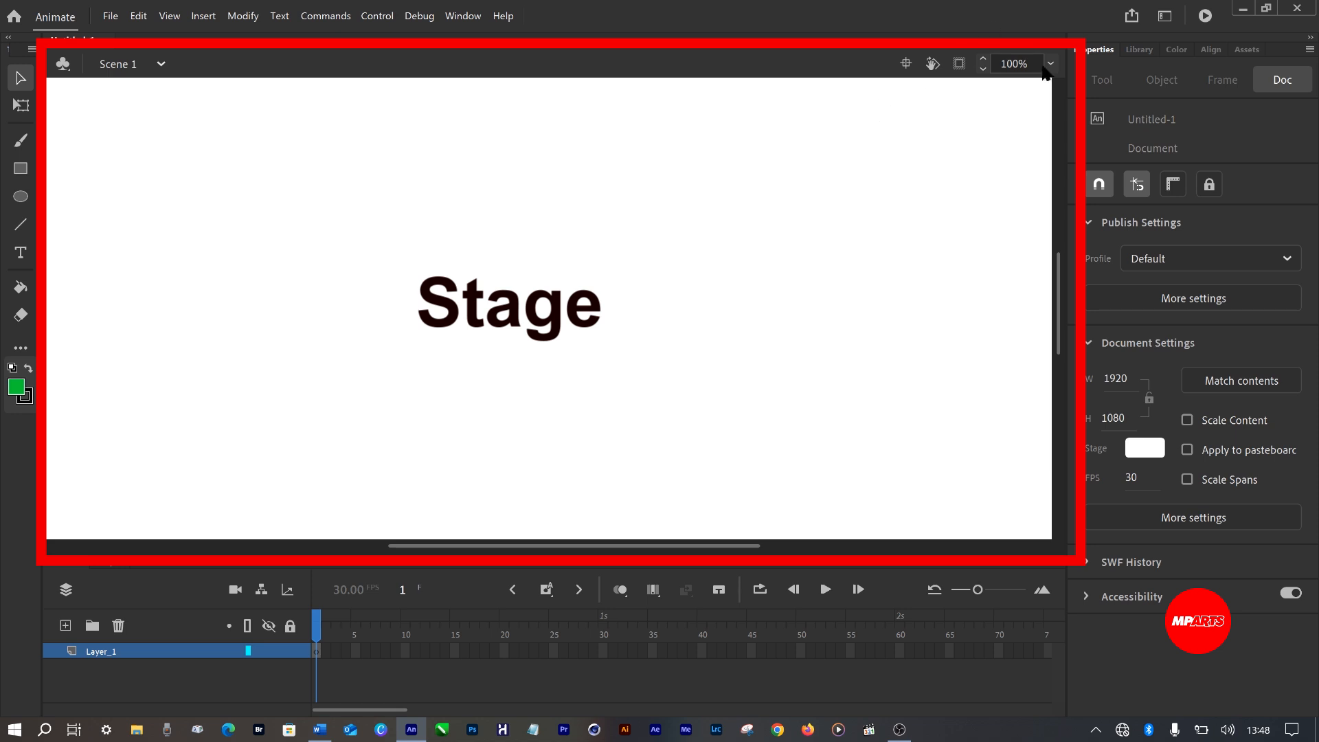
left_click(1050, 64)
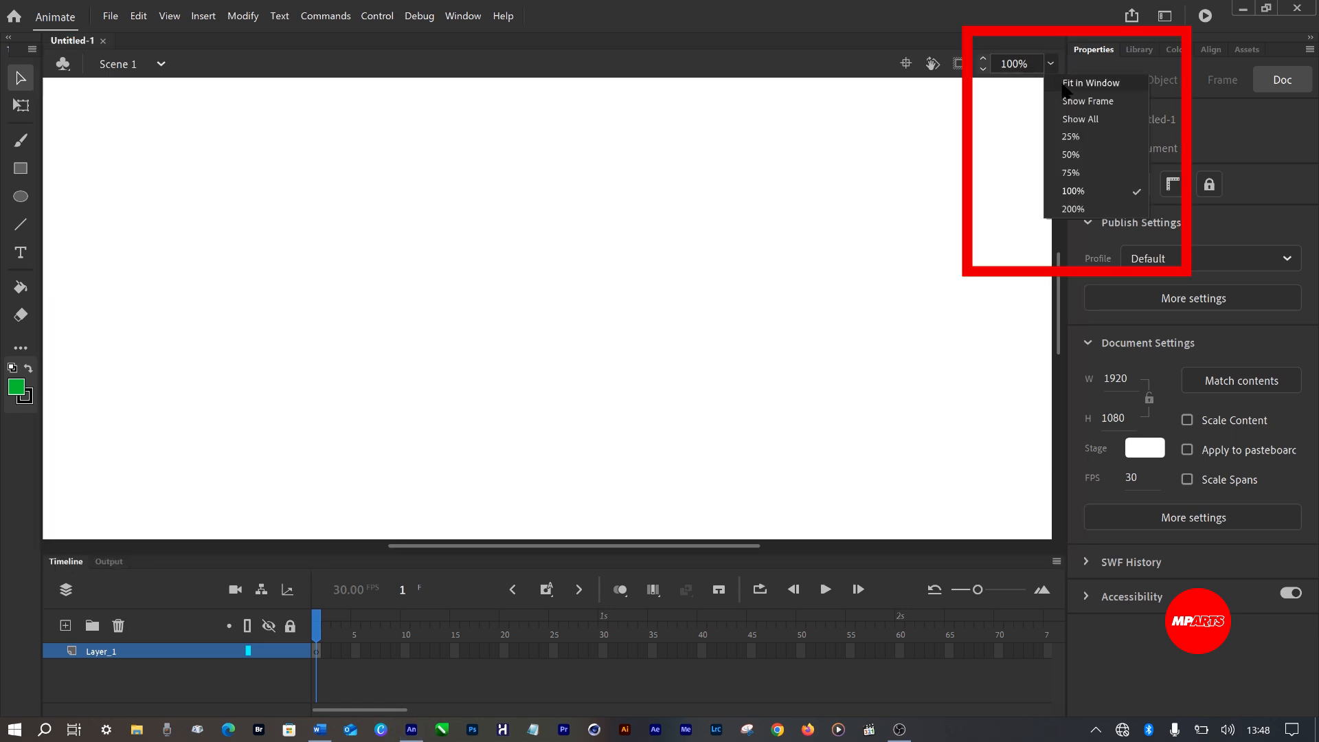
left_click(1065, 84)
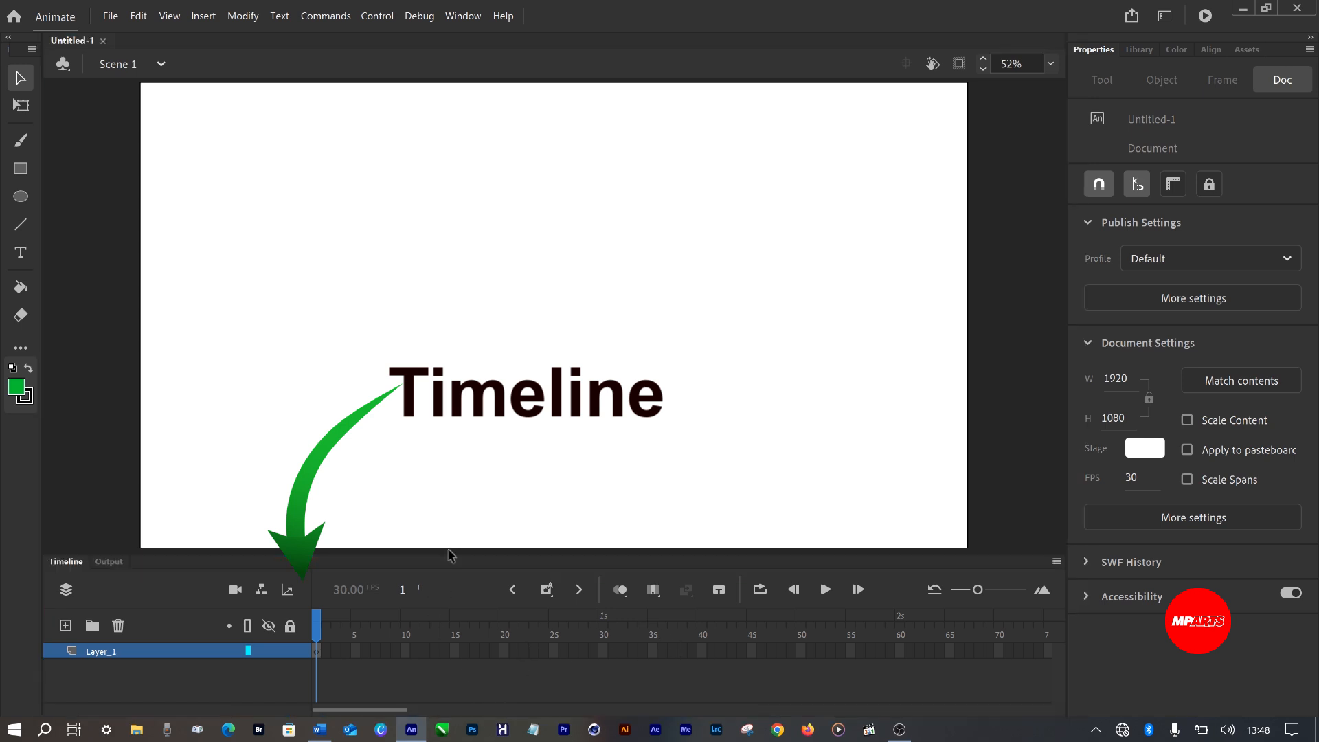
left_click_drag(449, 554, 472, 526)
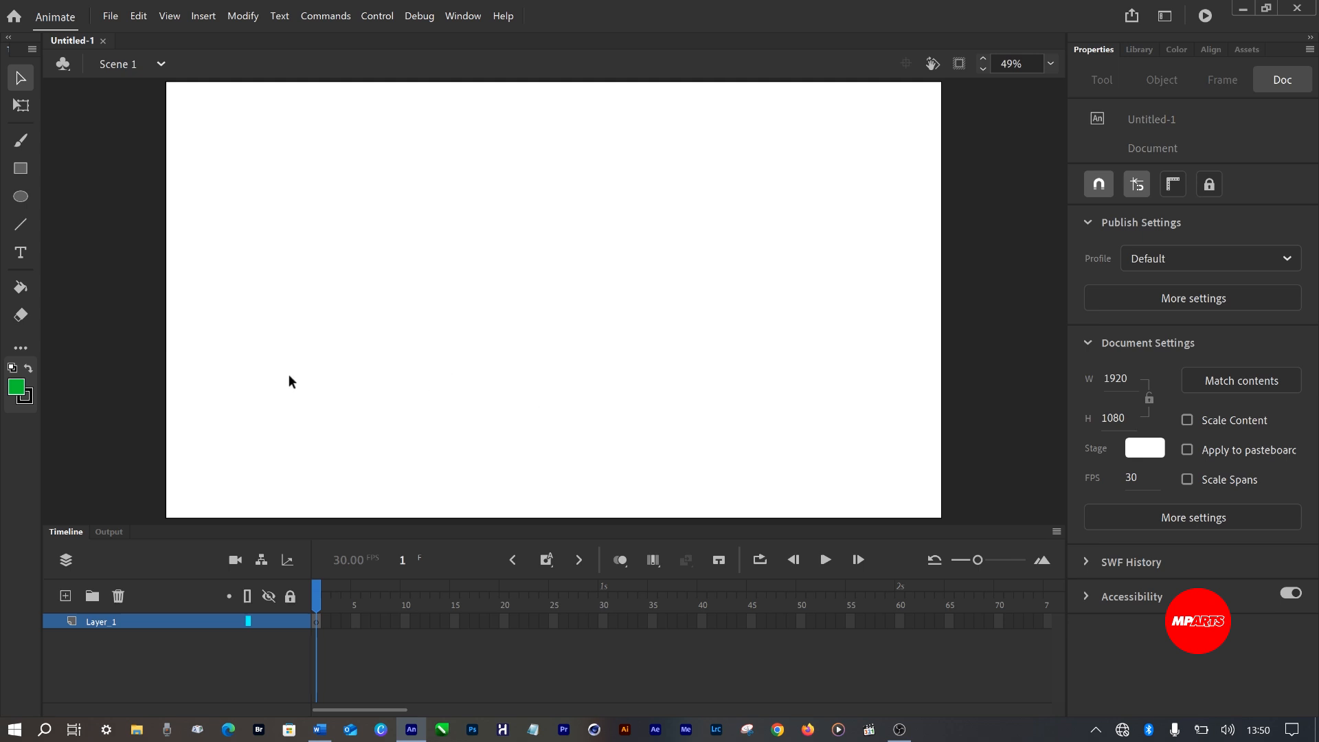
left_click_drag(483, 295, 528, 131)
key("ctrl")
key("ctrl")
key("ctrl")
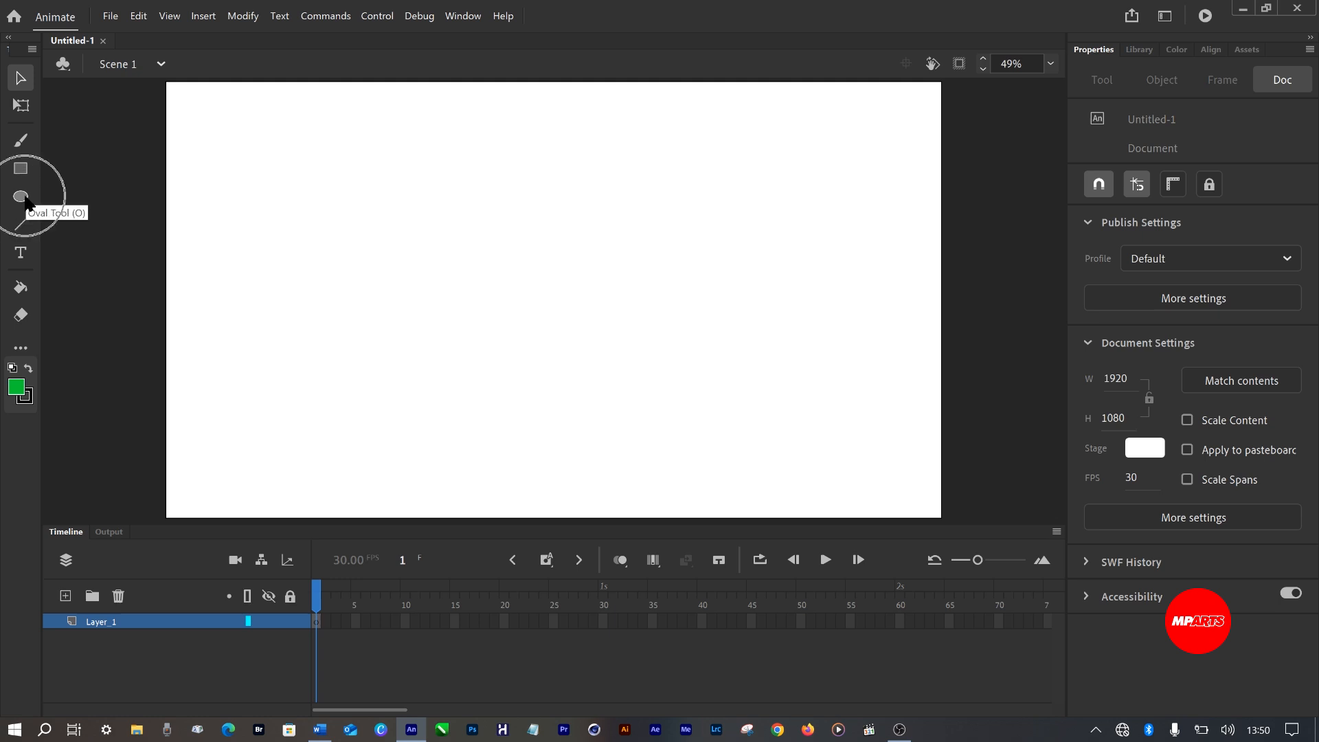
key("ctrl")
- Draw a wide green oval with a black outline on the stage, and undo it
left_click(24, 200)
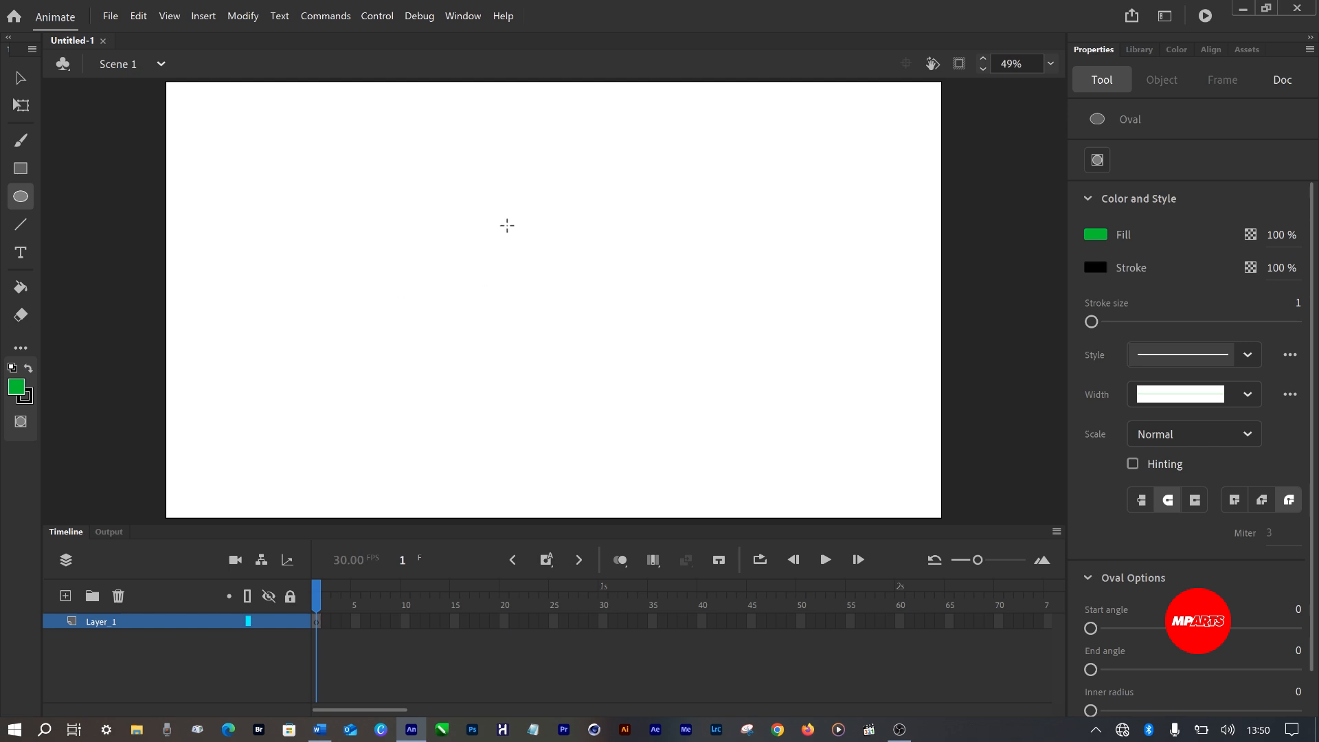
left_click_drag(468, 139, 854, 296)
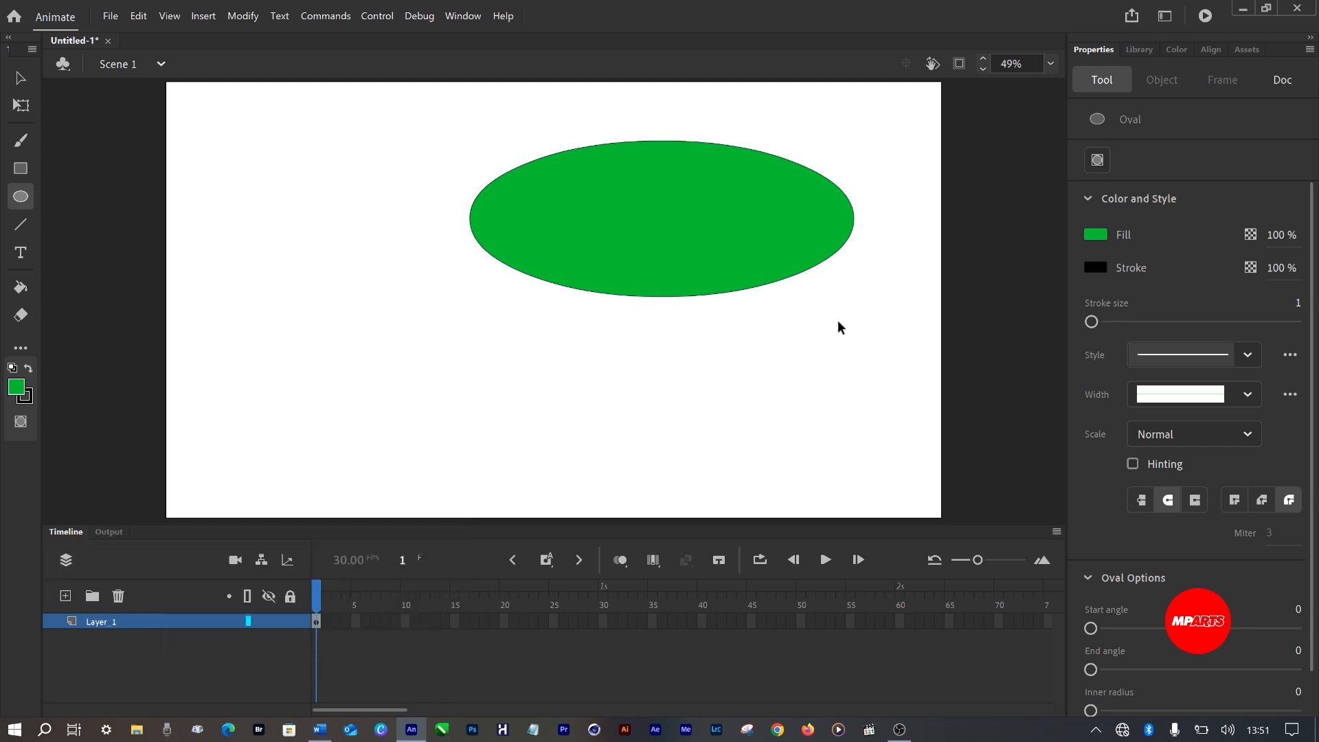
left_click(831, 330)
key("ctrl+z")
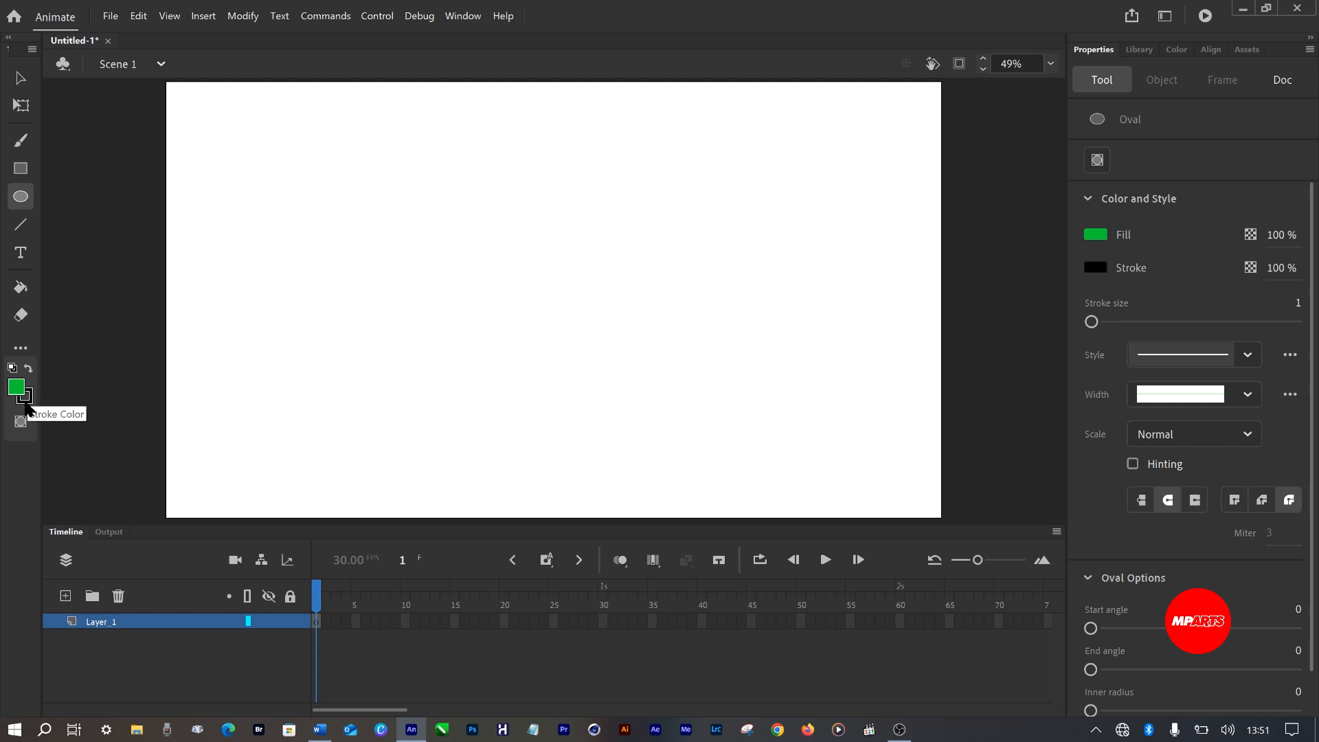
- Draw a circle about 306 px in diameter in the upper part of the stage, with fill #3399FF and no stroke
left_click(26, 403)
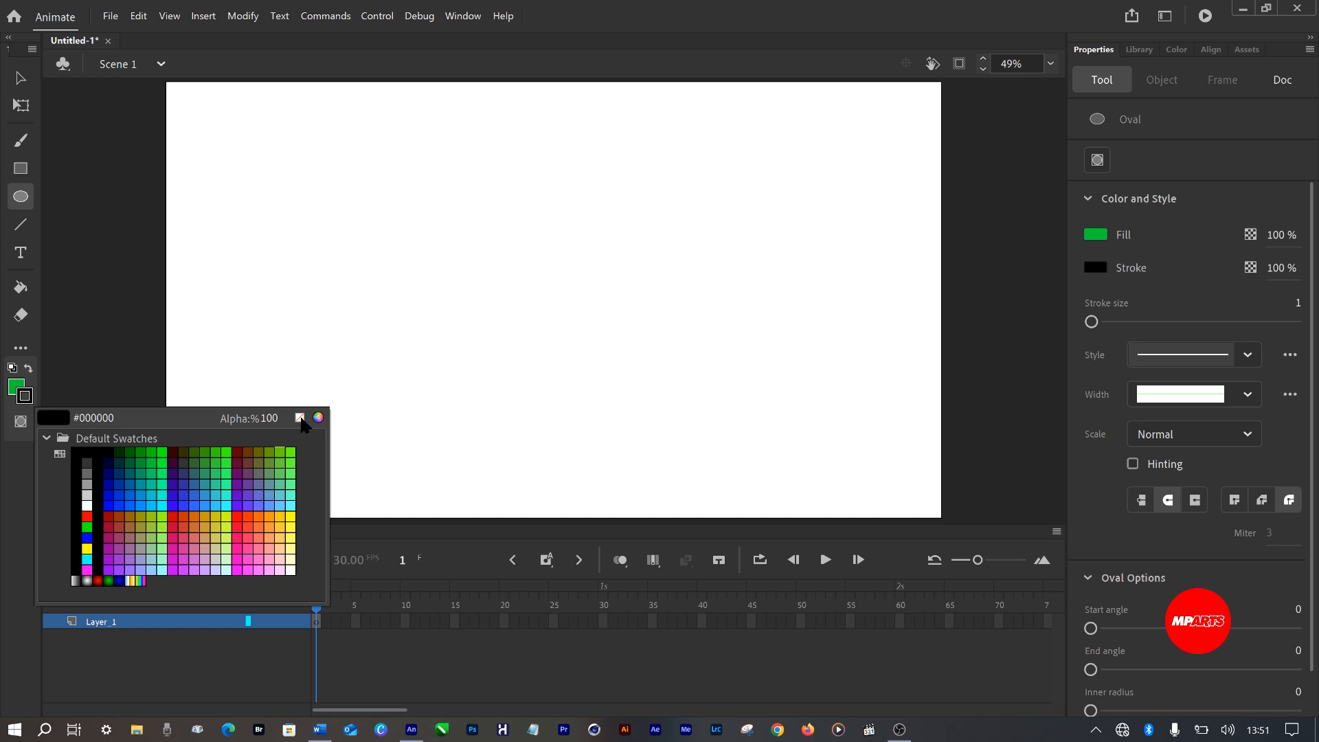
left_click(300, 419)
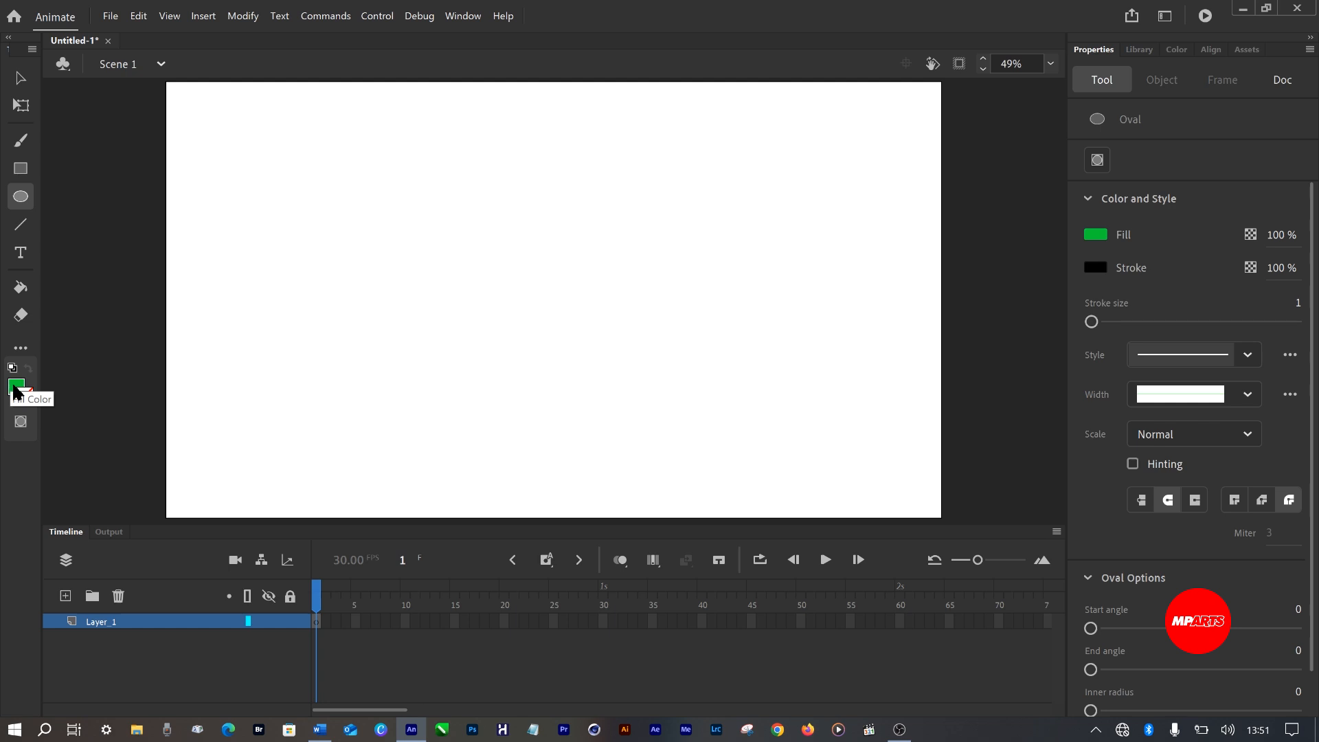
left_click(15, 391)
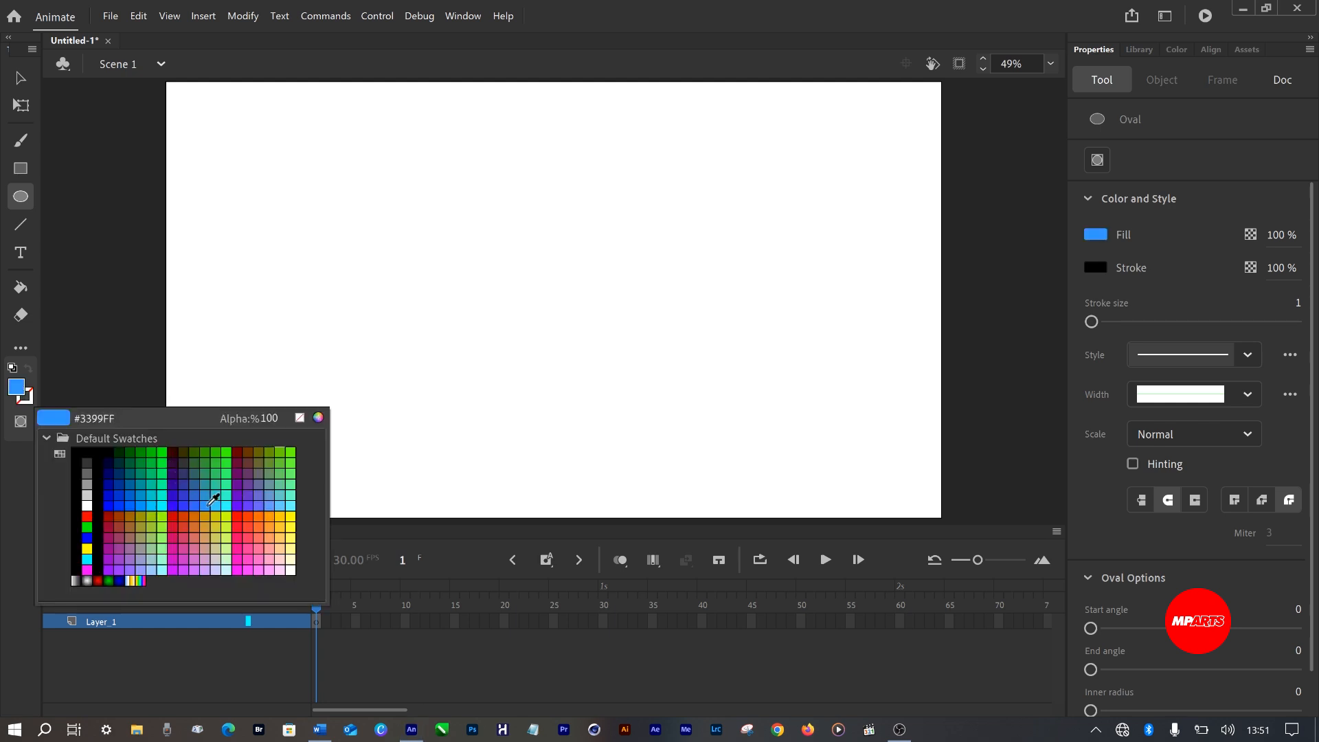
left_click(205, 505)
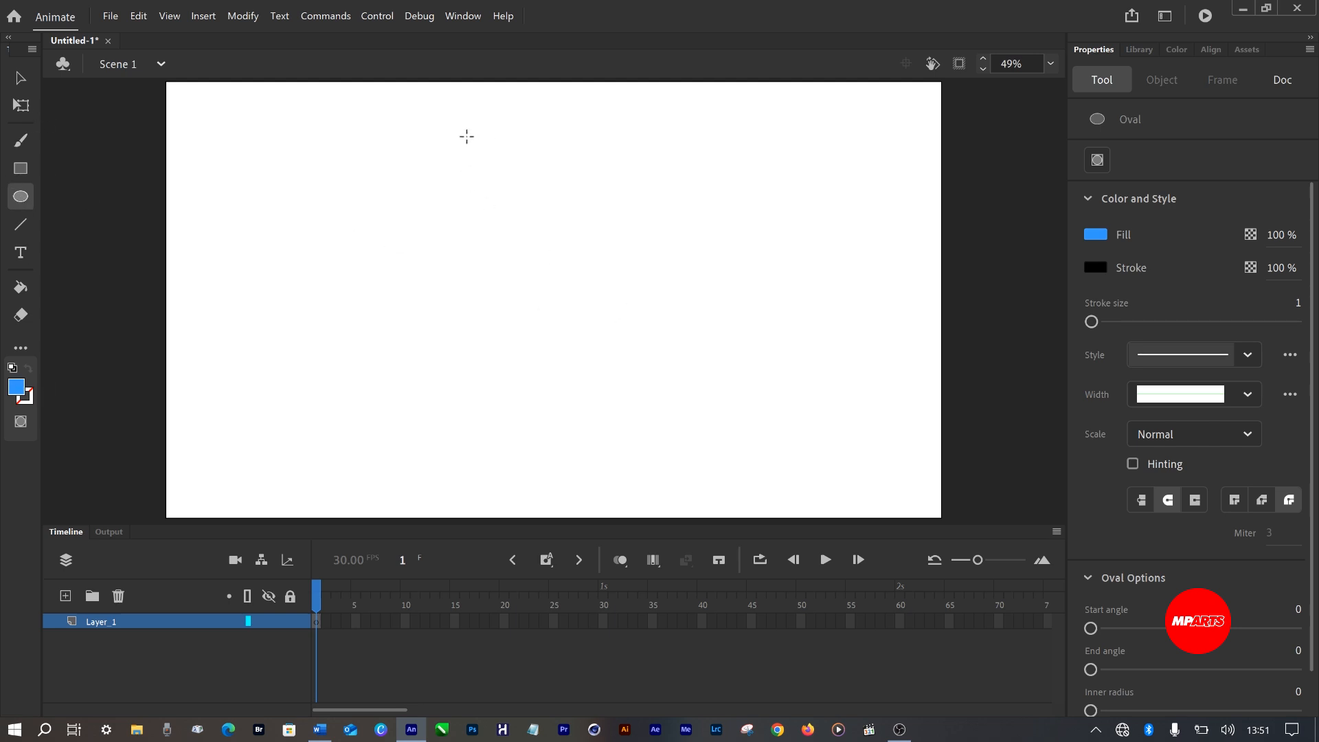
mouse_move(484, 145)
left_mouse_down()
mouse_move(633, 291)
mouse_move(637, 274)
mouse_move(614, 322)
mouse_move(583, 274)
mouse_move(607, 268)
mouse_move(533, 237)
mouse_move(594, 269)
left_mouse_up()
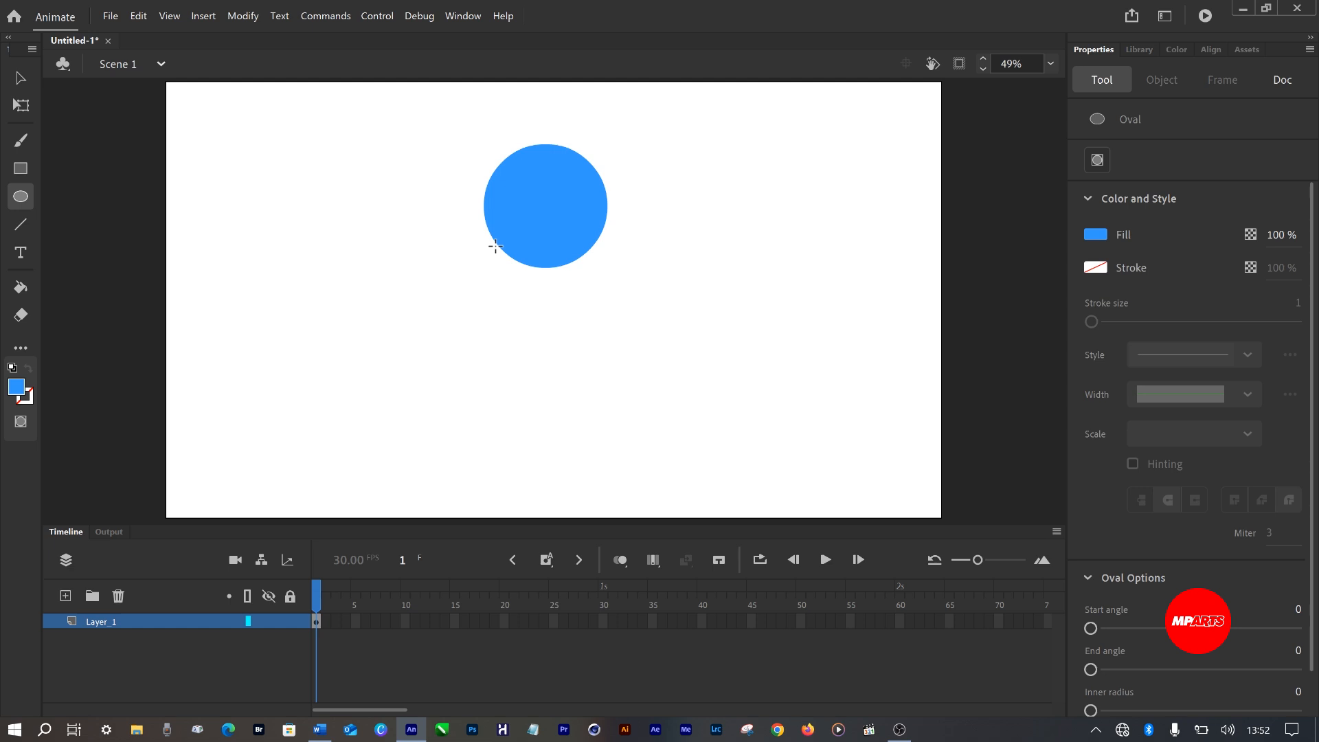
- Move the blue circle up near the stage's upper edge, to about X 814, Y 47
left_click(18, 77)
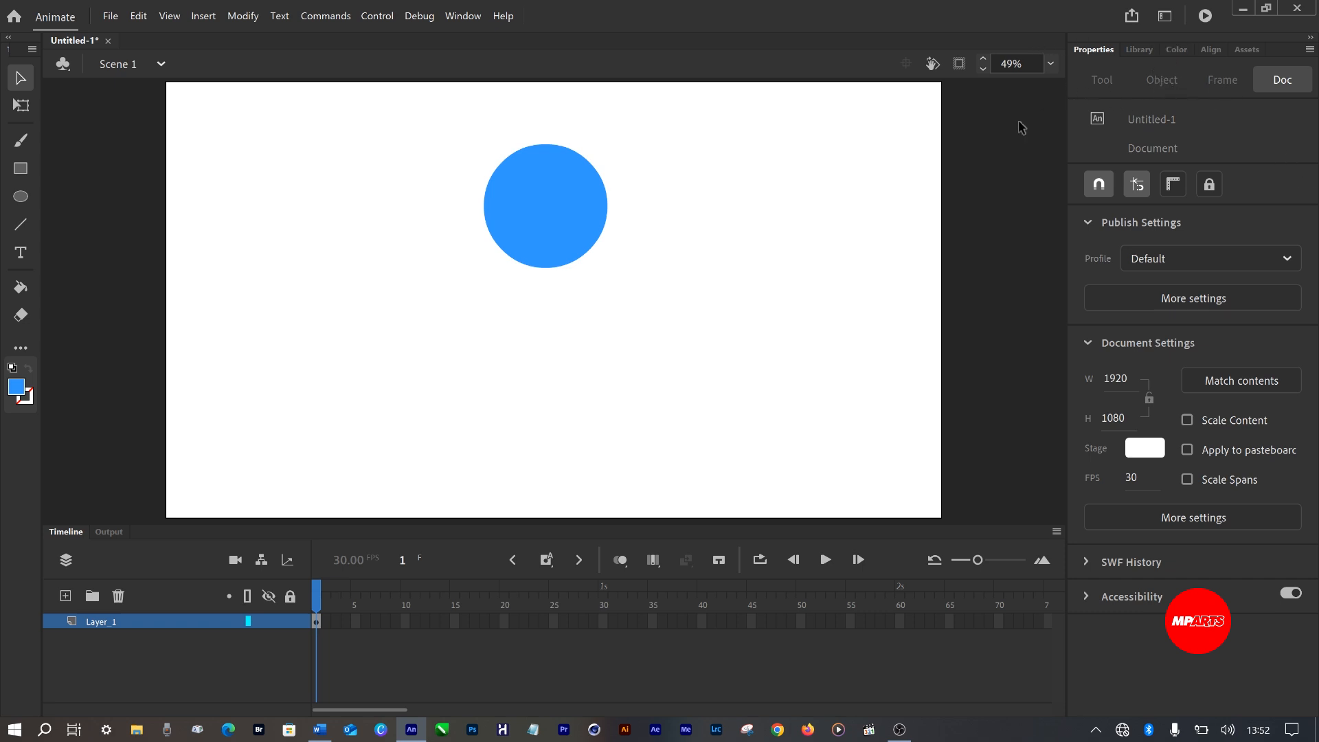
left_click(554, 224)
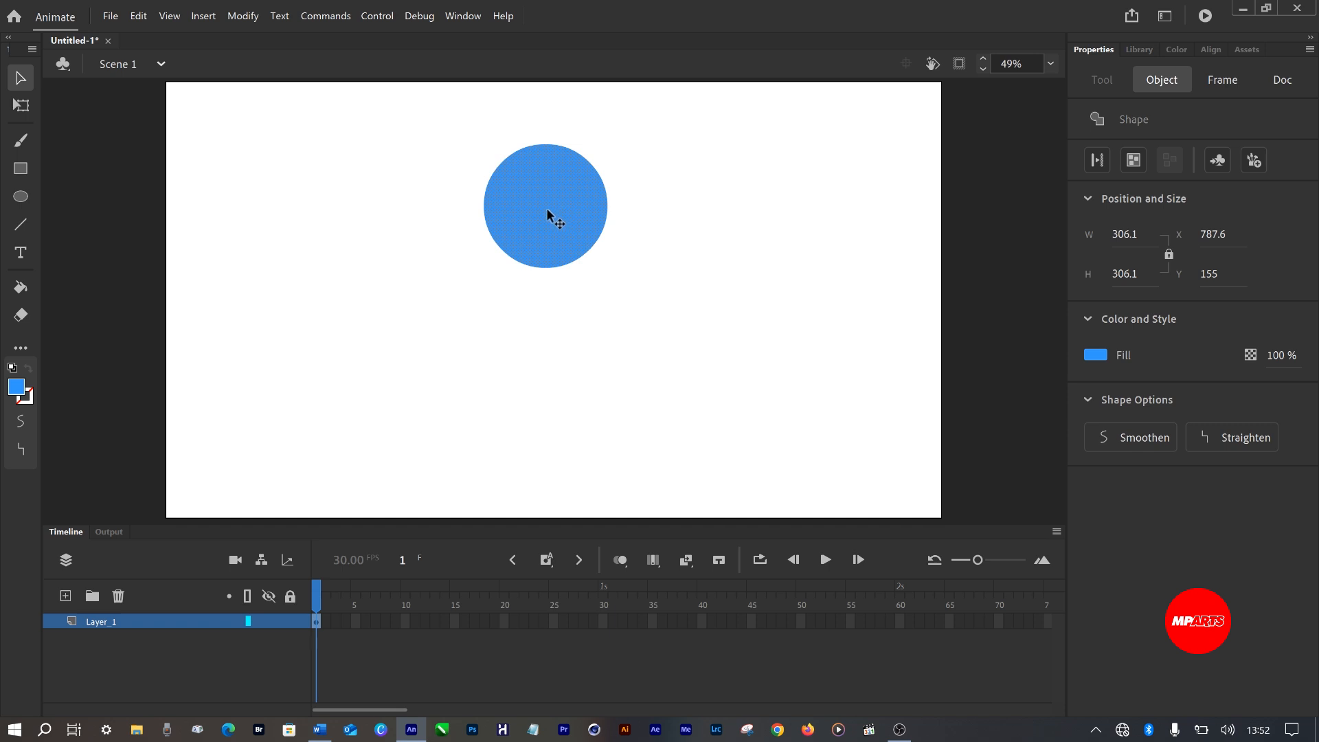
left_click_drag(546, 207, 550, 163)
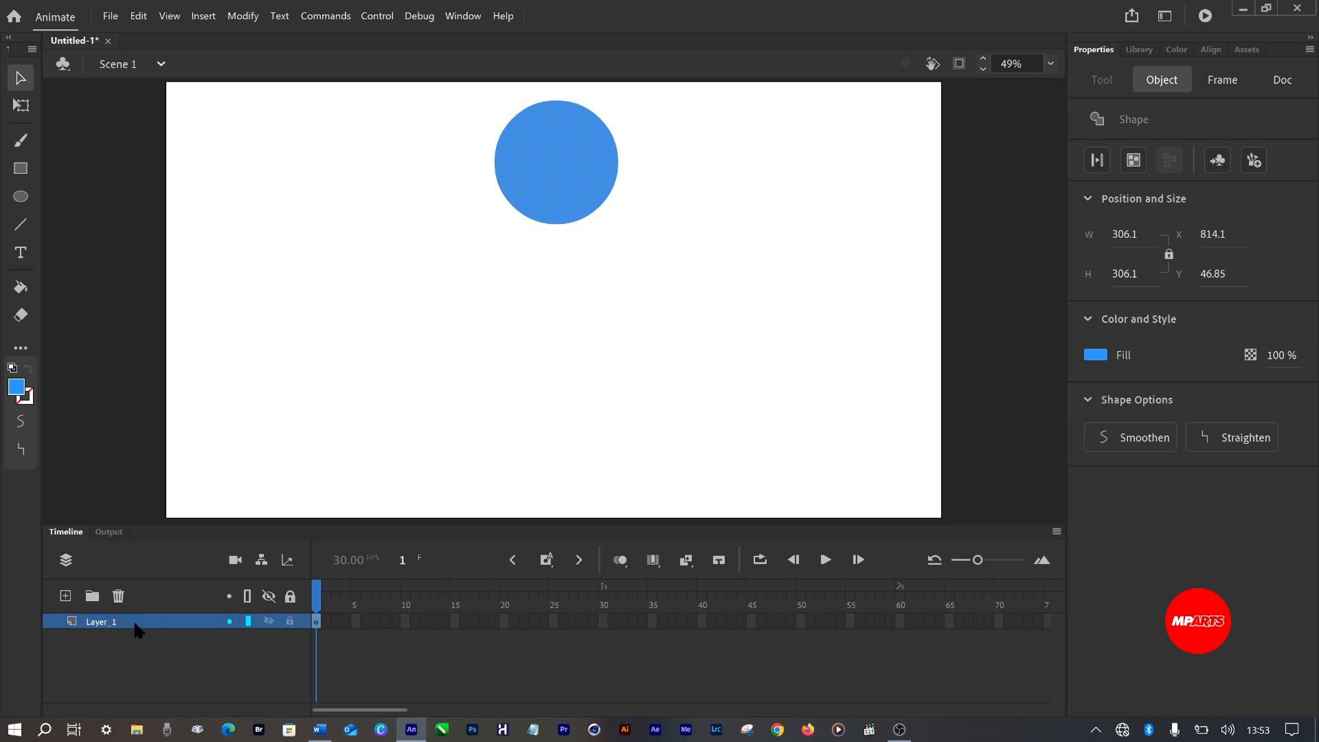
- Hide Layer_1 and show it again to check that it holds the circle
left_click(269, 622)
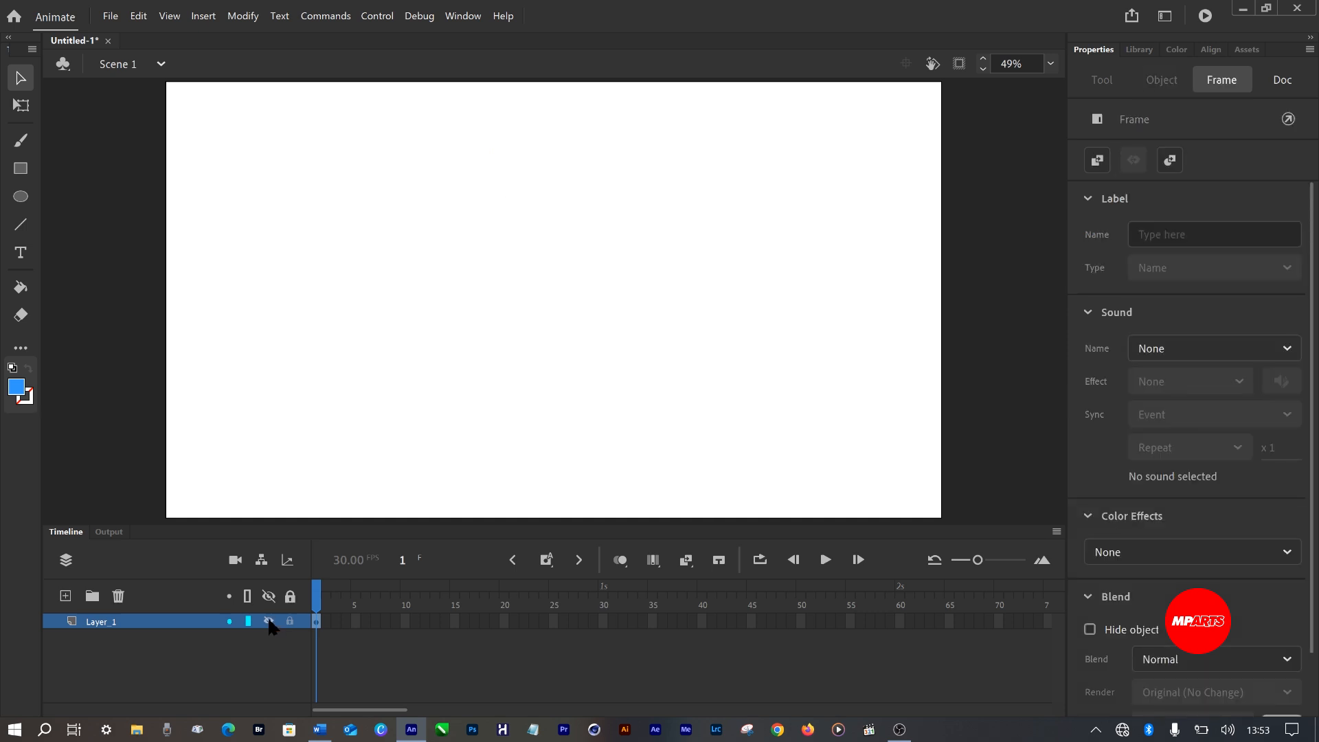
left_click(269, 622)
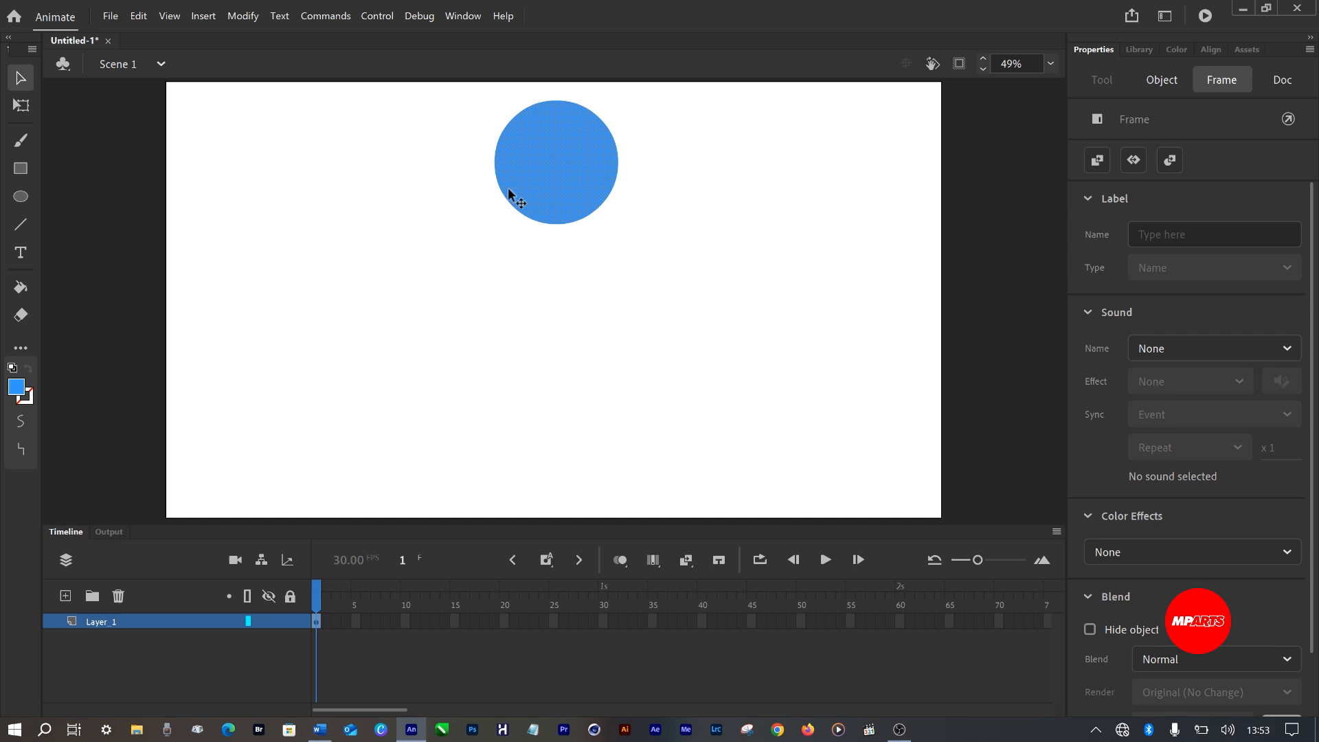
left_click(558, 180)
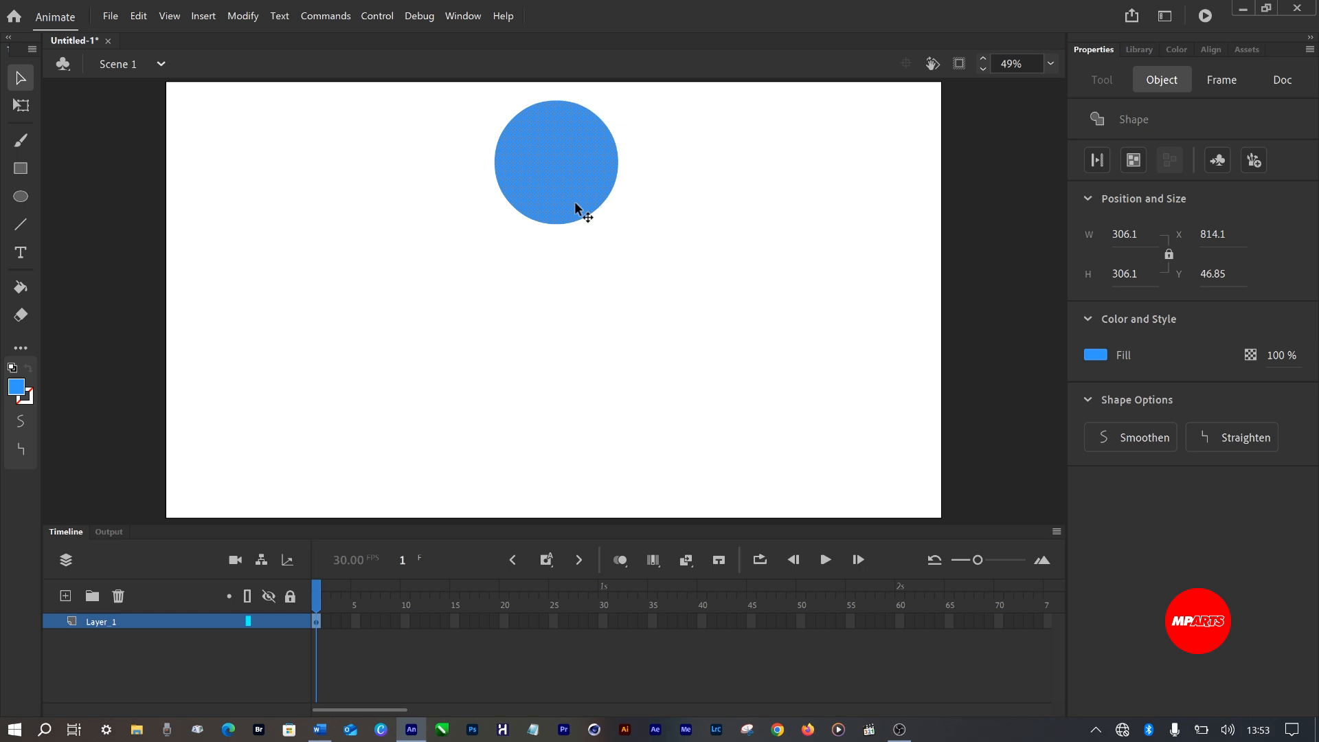
right_click(562, 169)
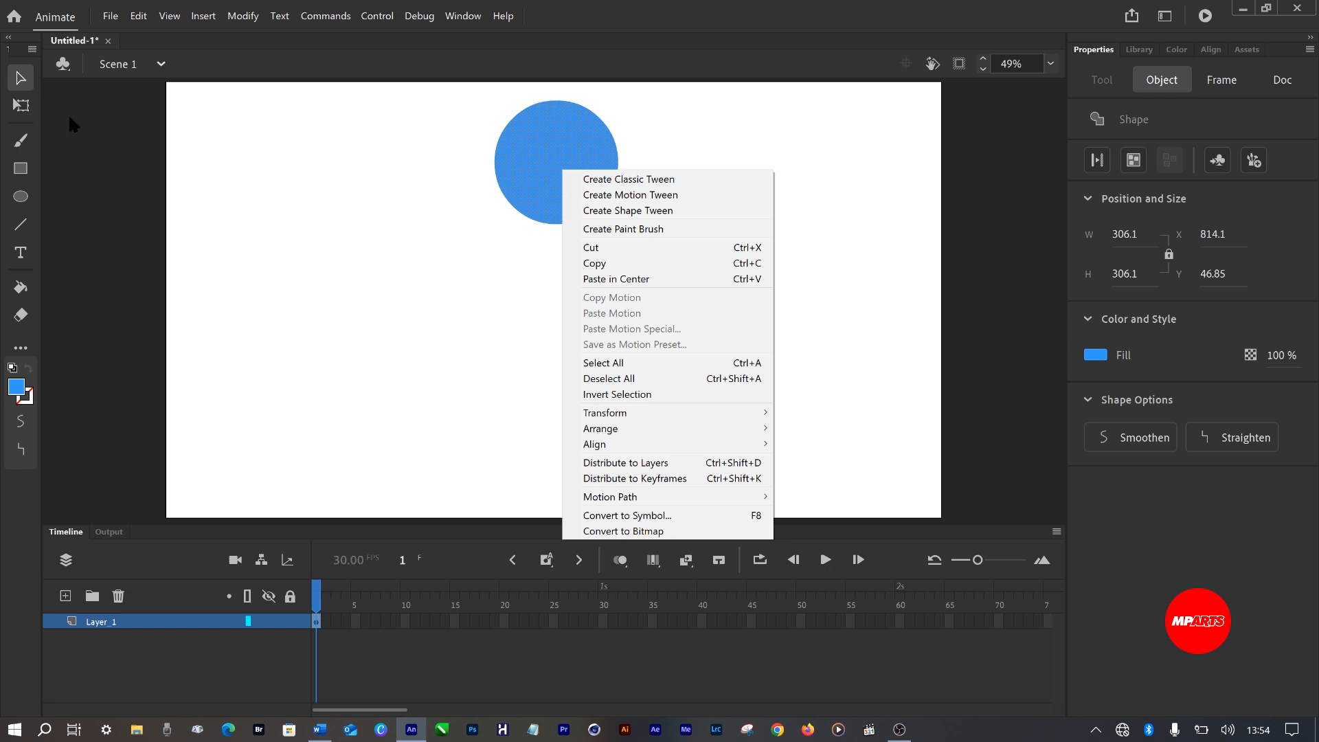
left_click(22, 77)
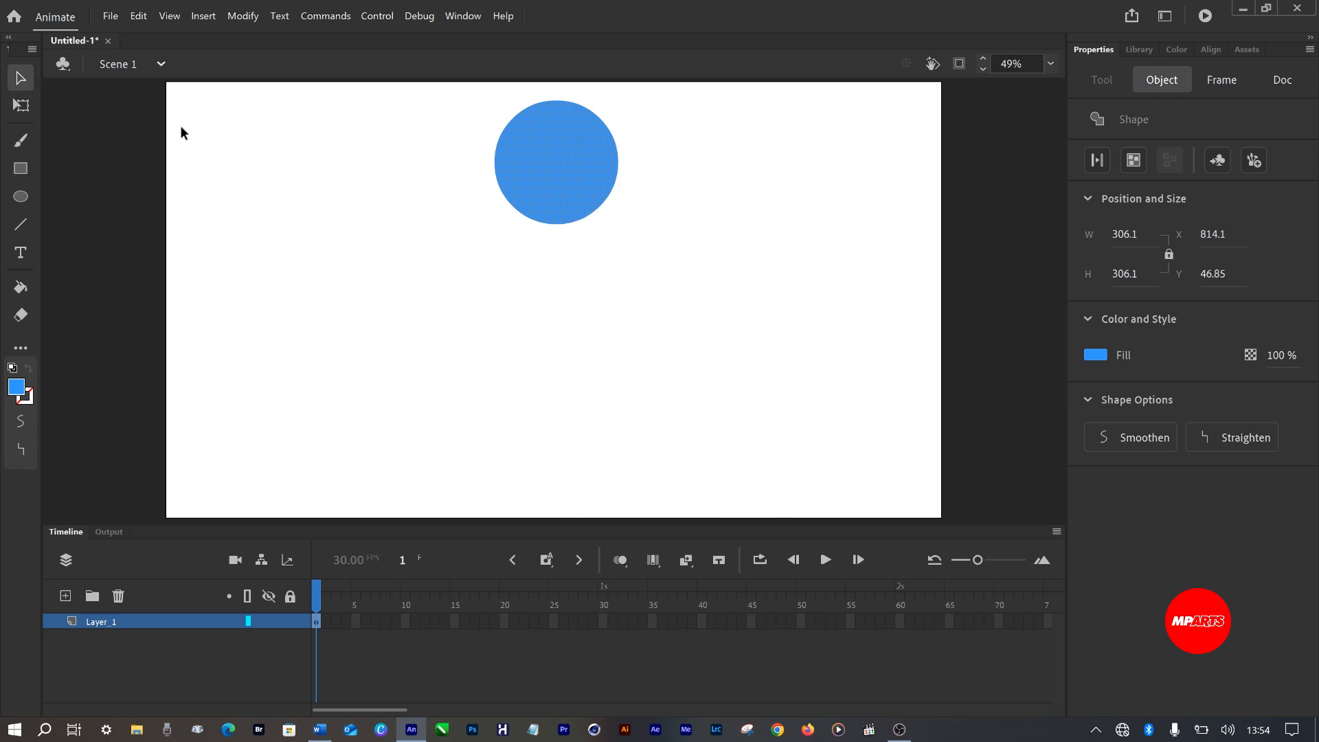
- Convert the blue circle to a Movie Clip symbol named AdeBall with a centred registration point
right_click(563, 165)
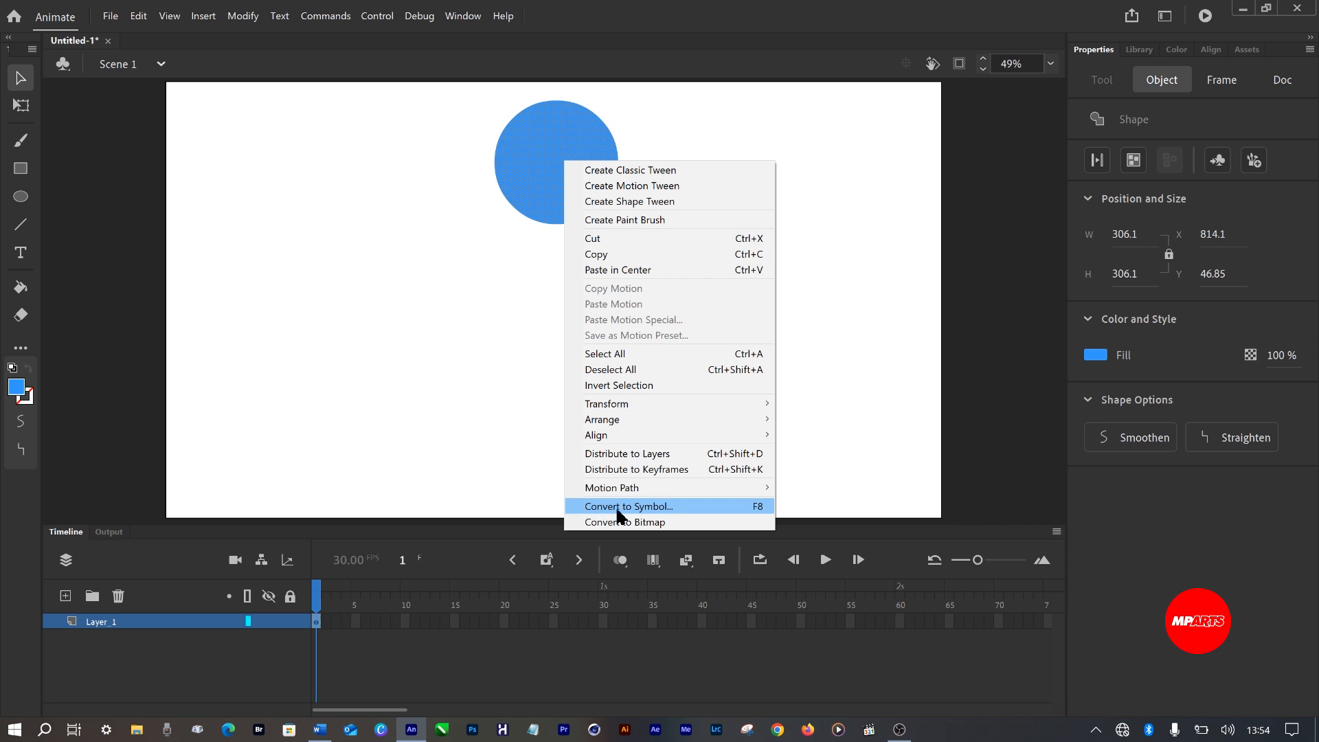
left_click(635, 506)
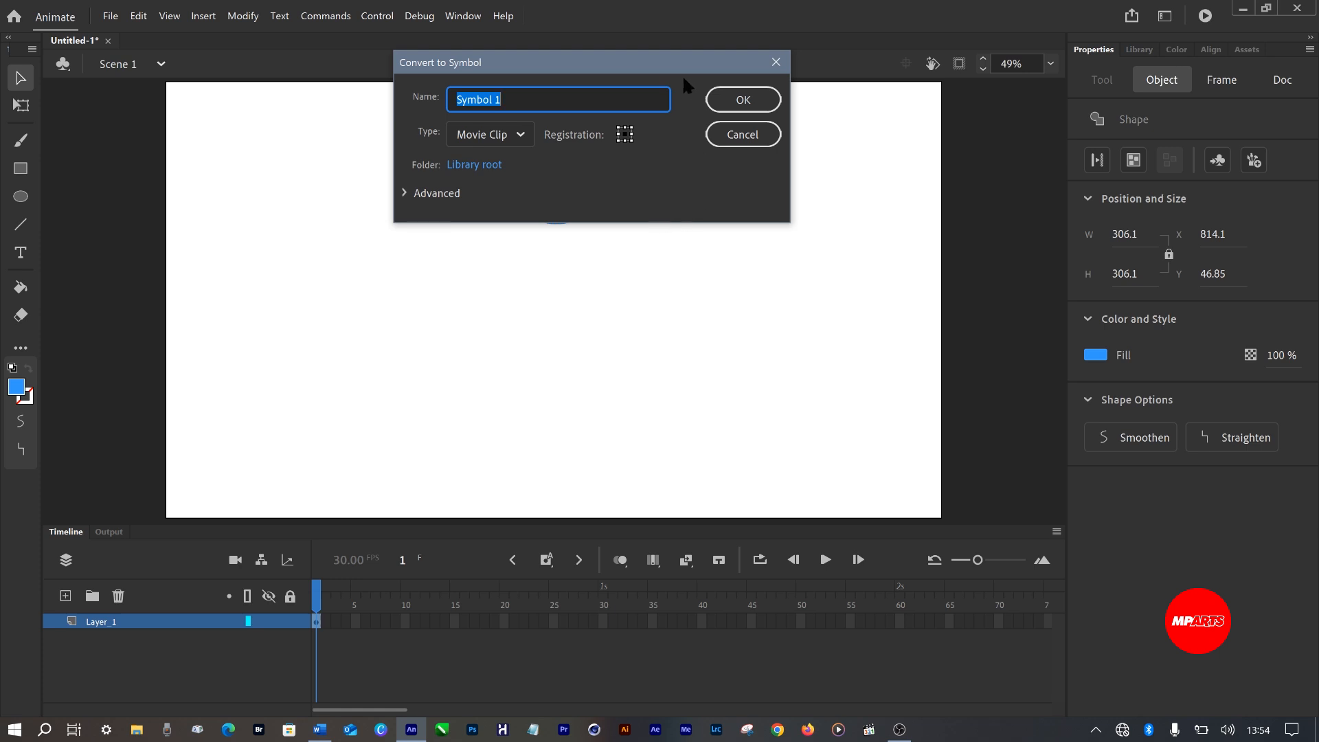
left_click_drag(692, 57, 692, 254)
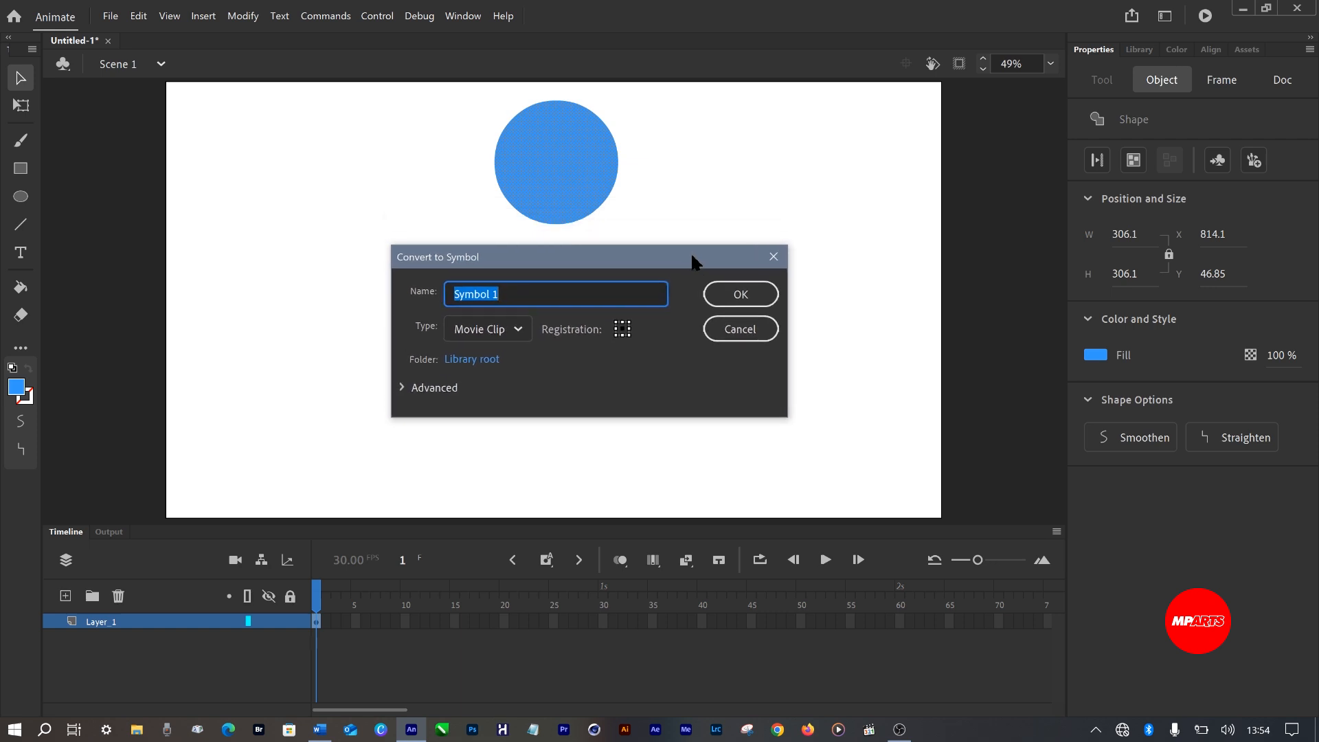
type("AdeBall")
left_click(628, 334)
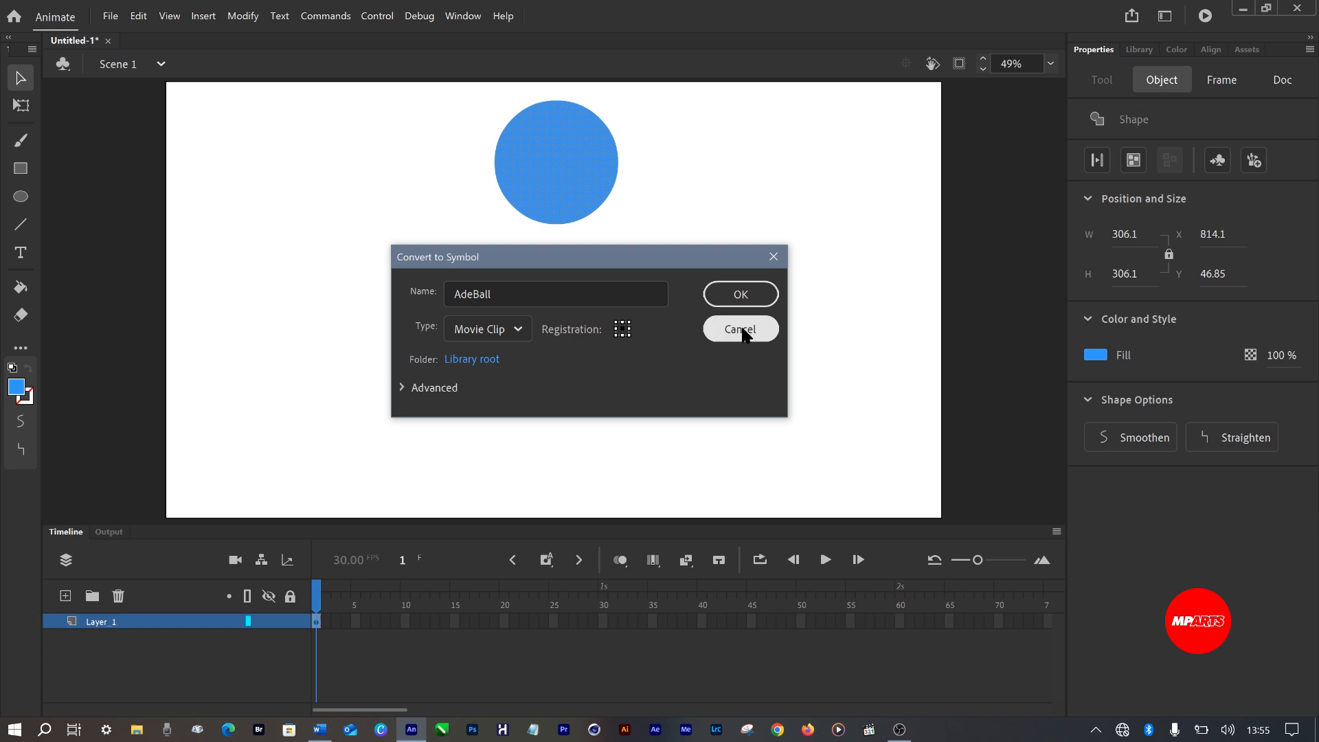
left_click(736, 290)
- Rename the circle's layer, Layer_1, as AdeBall
double_click(101, 621)
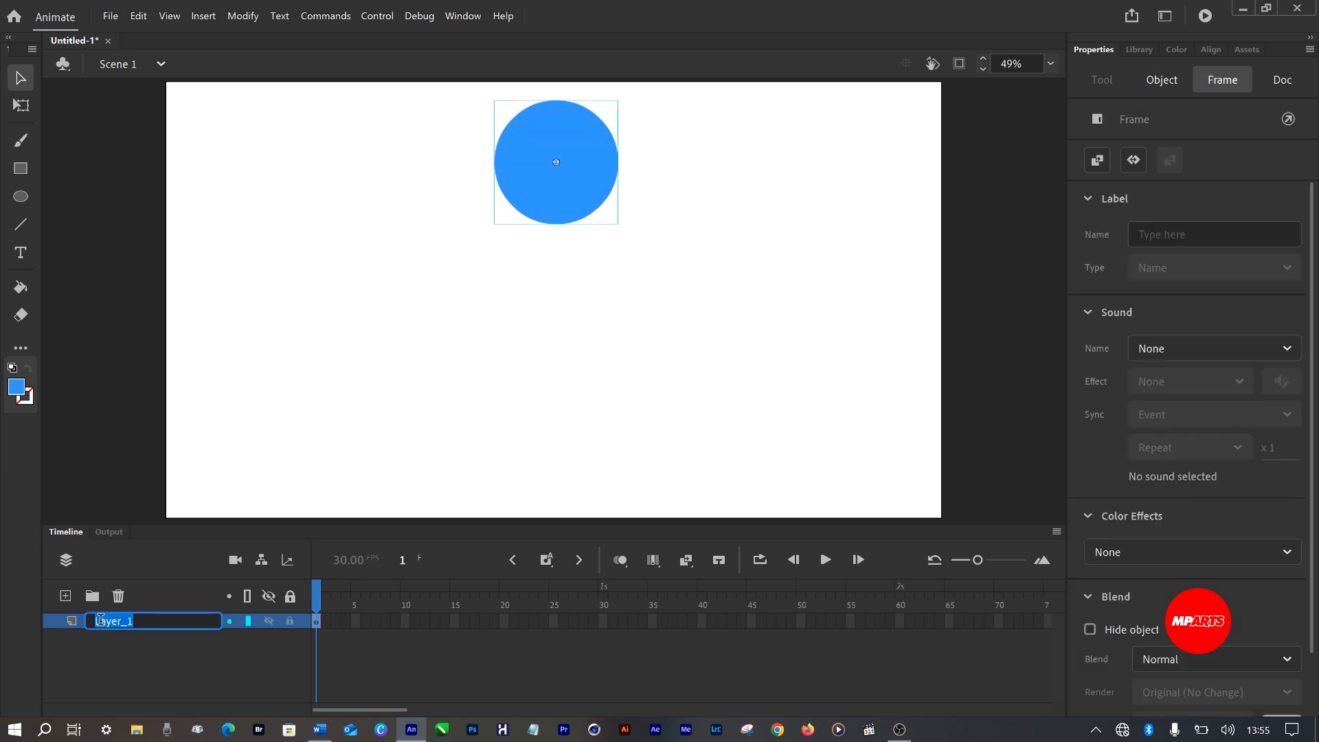
type("AdeBall")
left_click(52, 385)
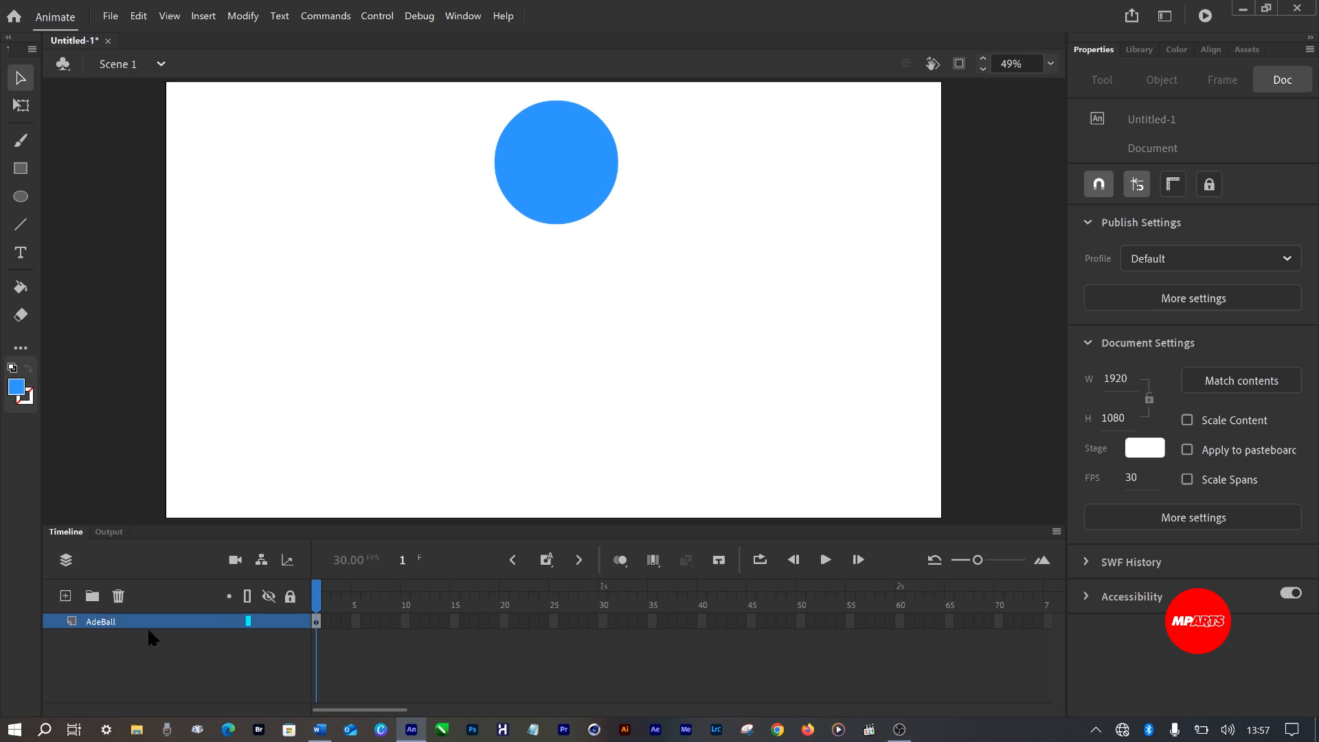
- Add a new layer named Floor and place it below the AdeBall layer
left_click(64, 597)
double_click(103, 622)
type("F")
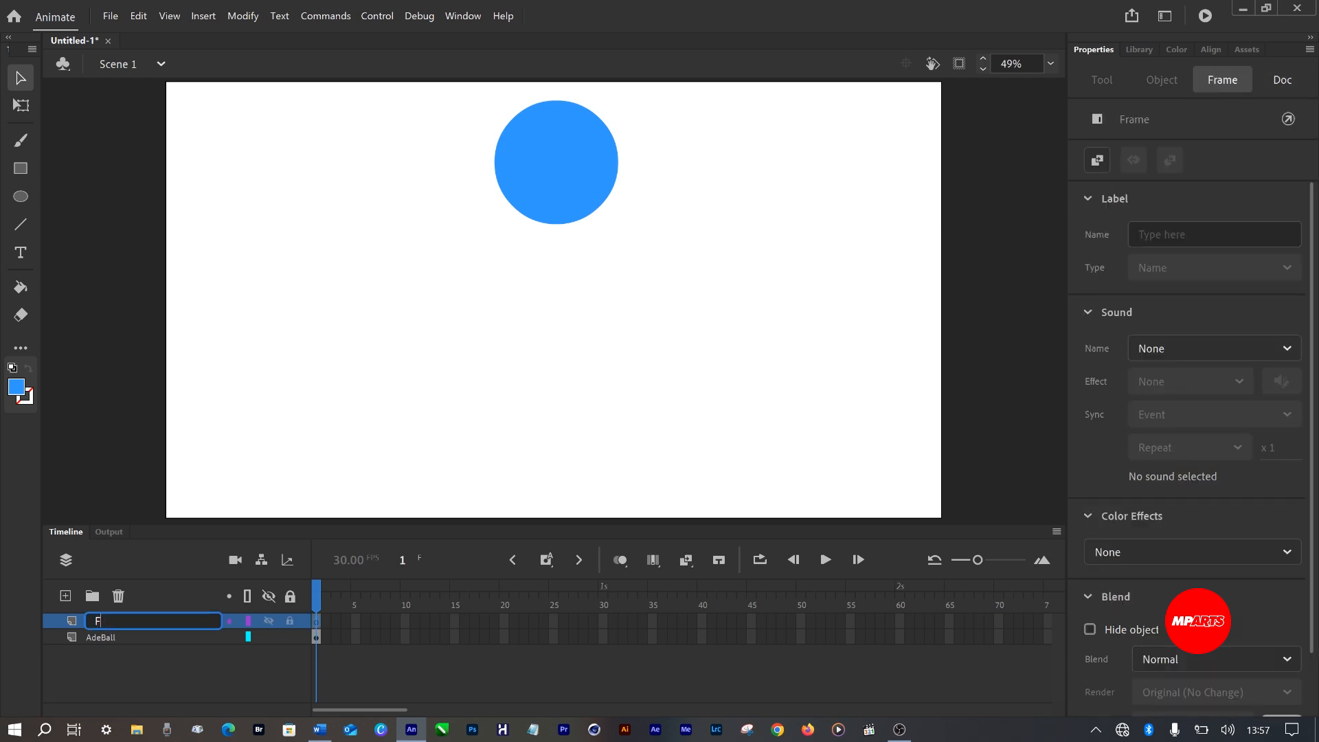
type("loor")
key("Return")
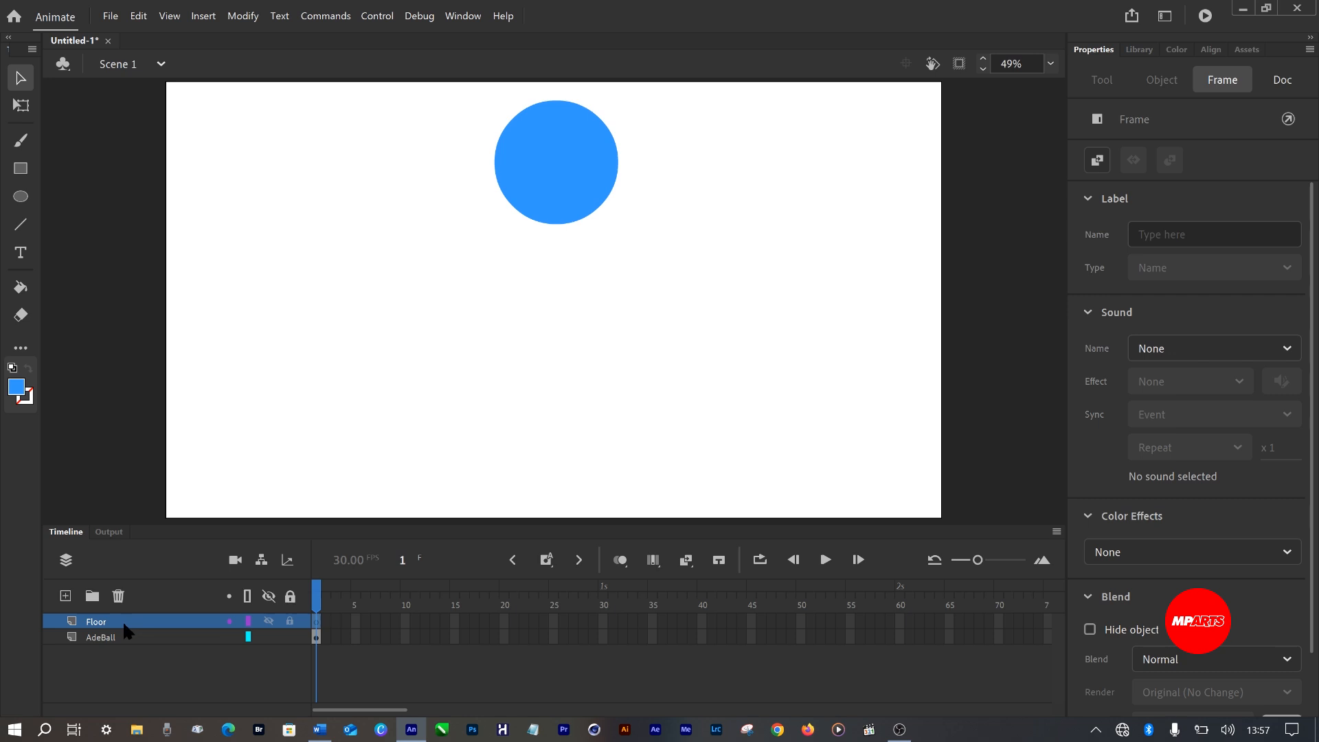
left_click_drag(123, 622, 122, 647)
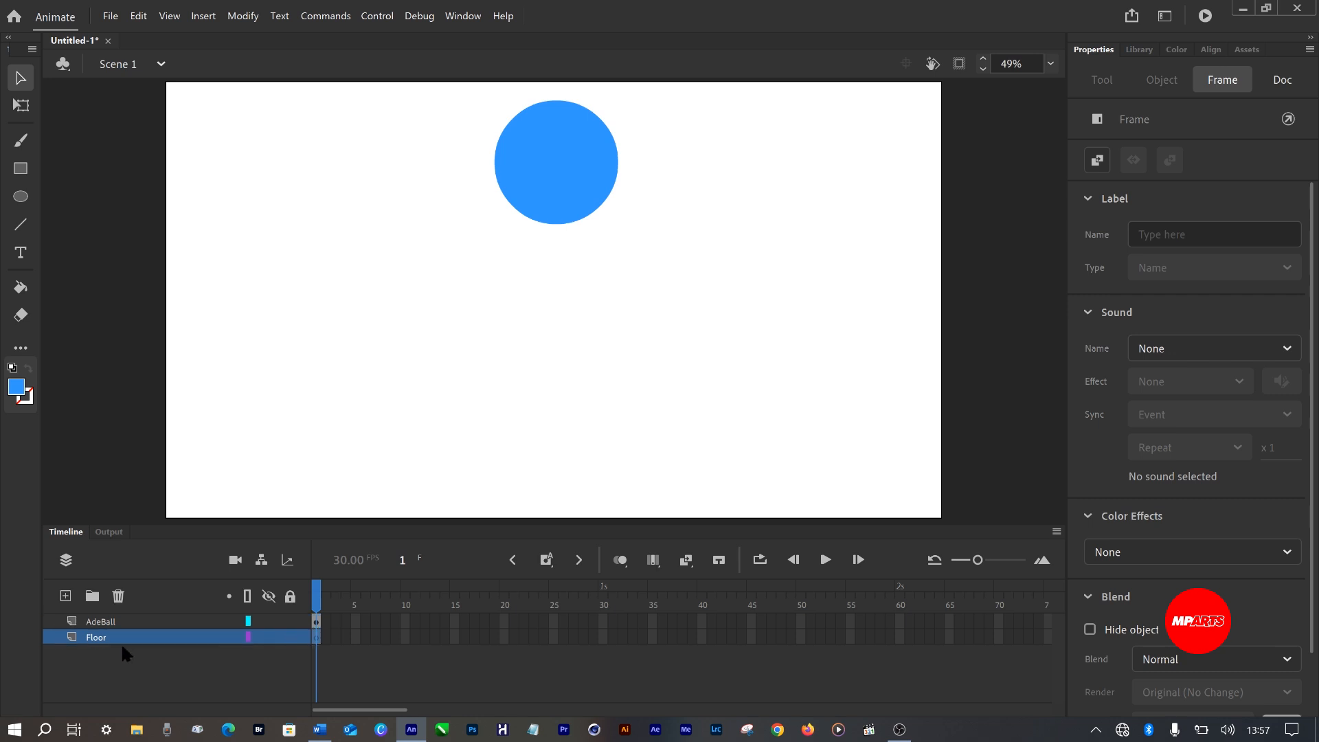
left_click(155, 654)
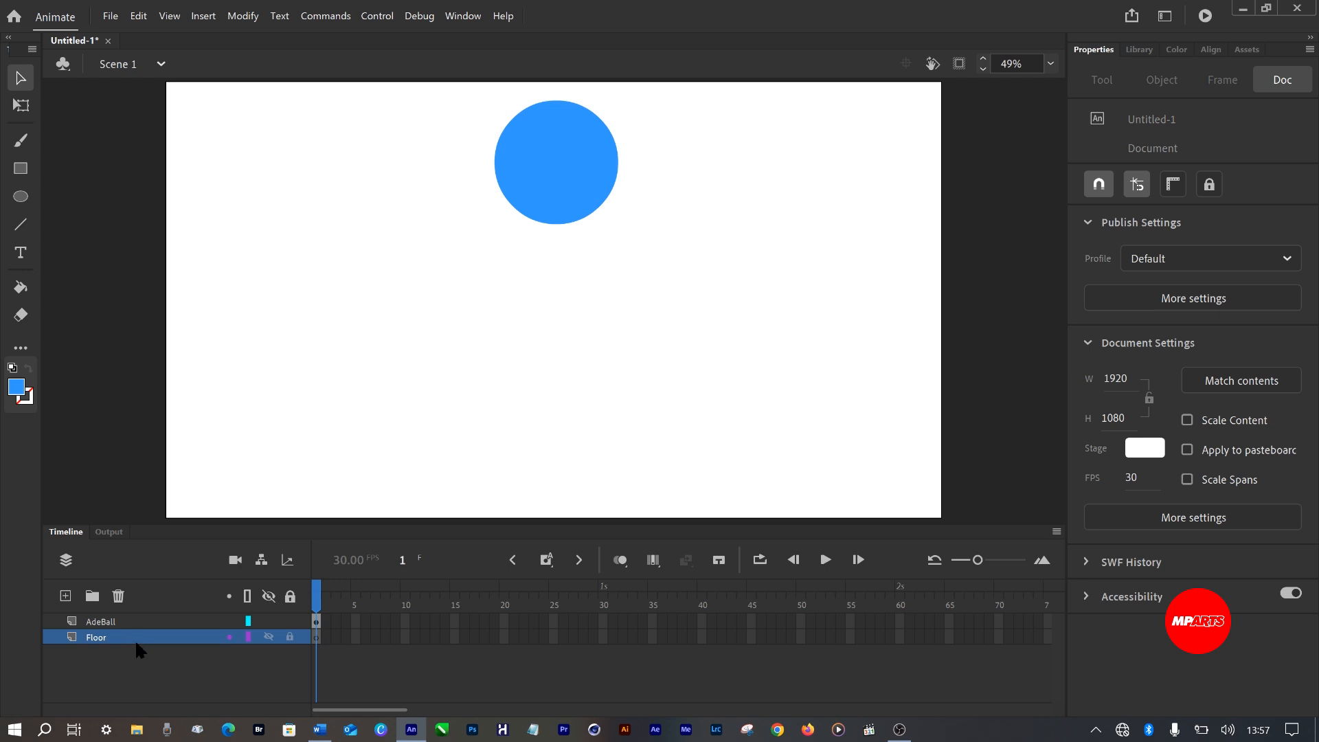
- On the Floor layer, draw a blue rectangle without stroke along the stage's lower edge, extending past both sides
left_click(136, 640)
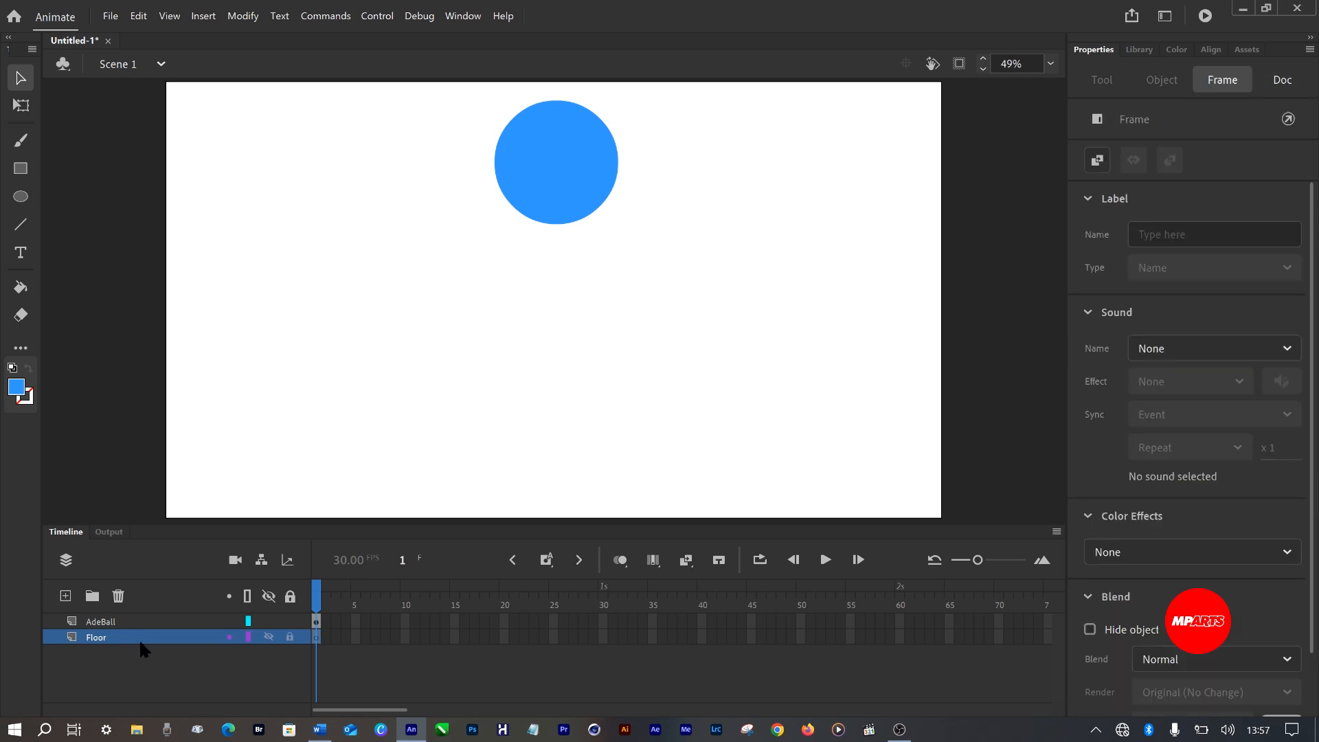
left_click(20, 172)
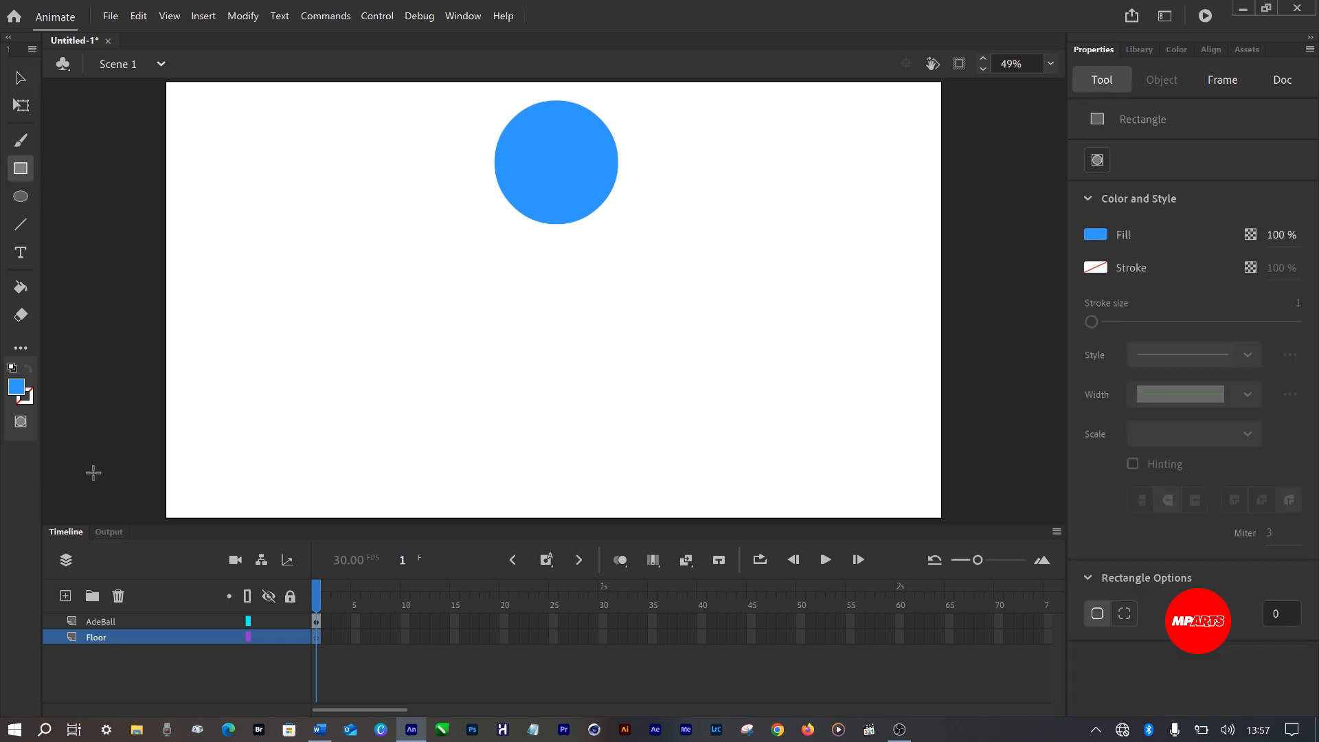
left_click_drag(93, 465, 1013, 532)
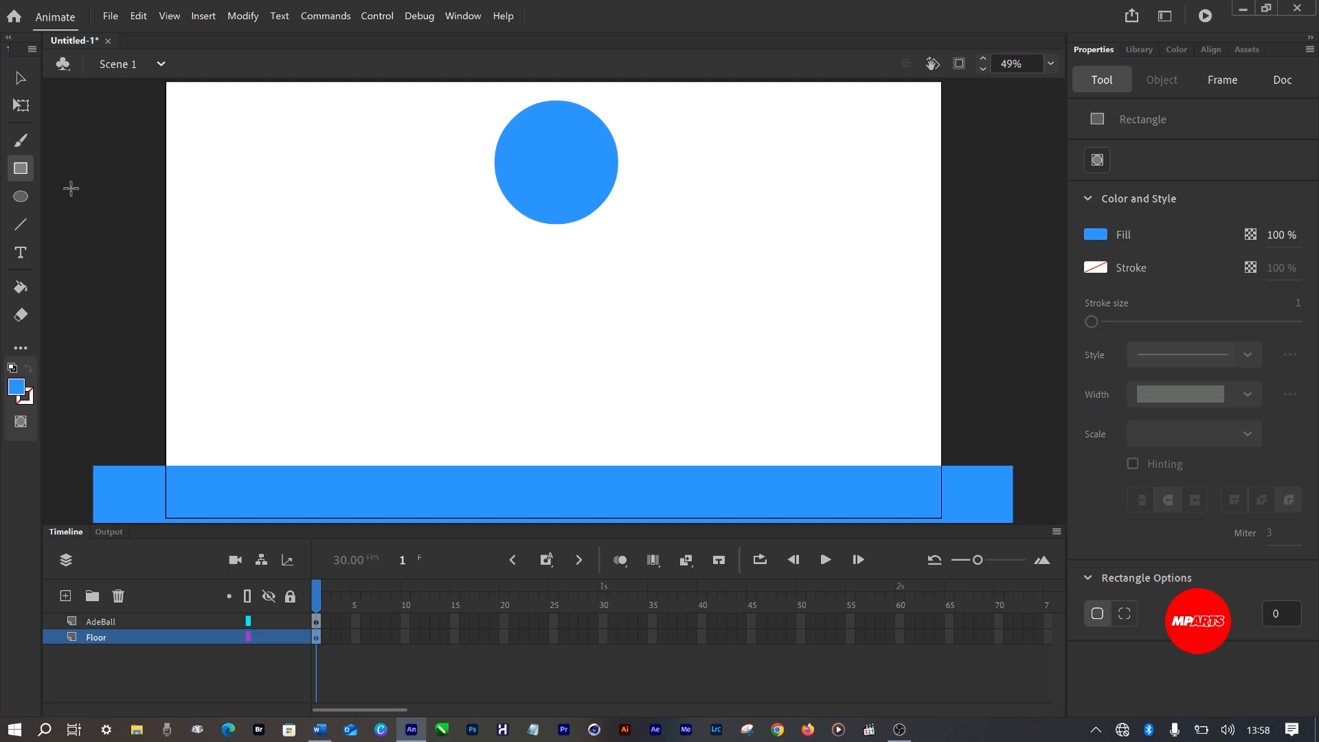
left_click(21, 80)
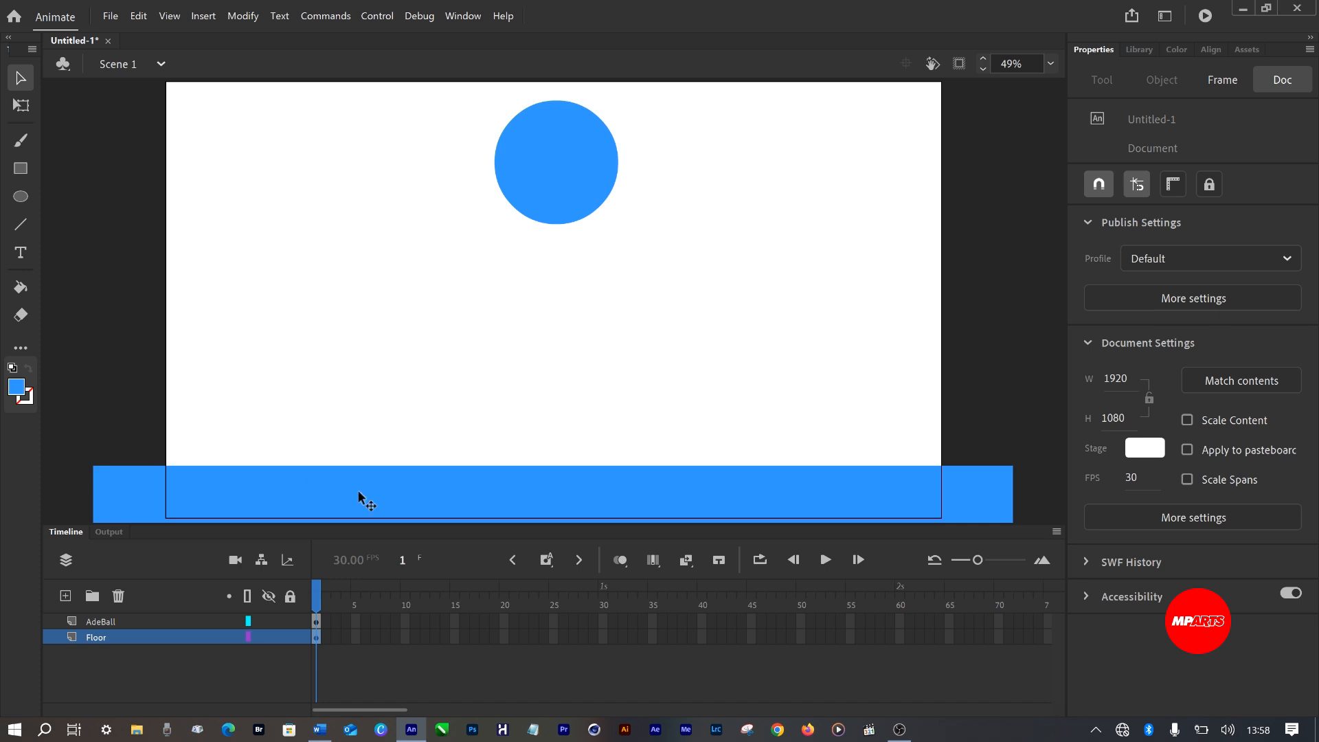
- Change the floor rectangle's fill colour to orange-brown #CC6633
left_click(394, 492)
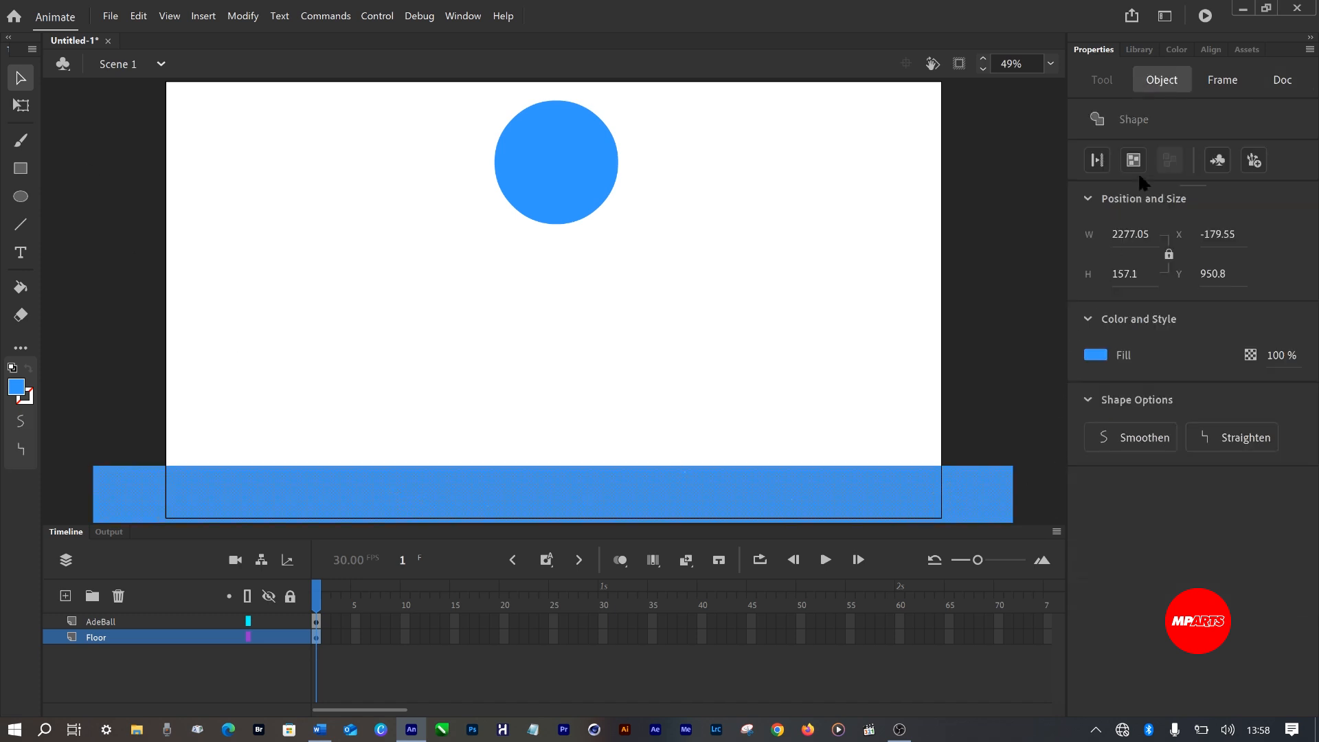
left_click(1096, 357)
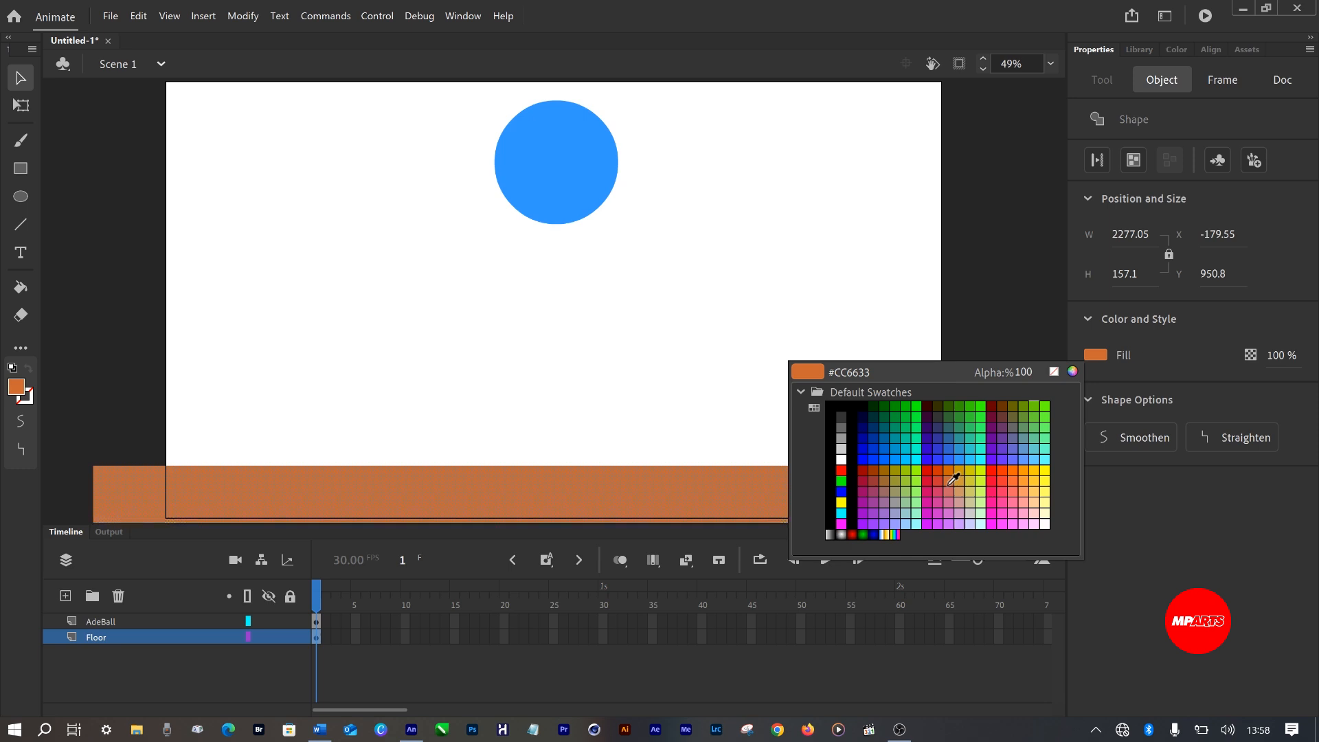
left_click(953, 479)
left_click(985, 364)
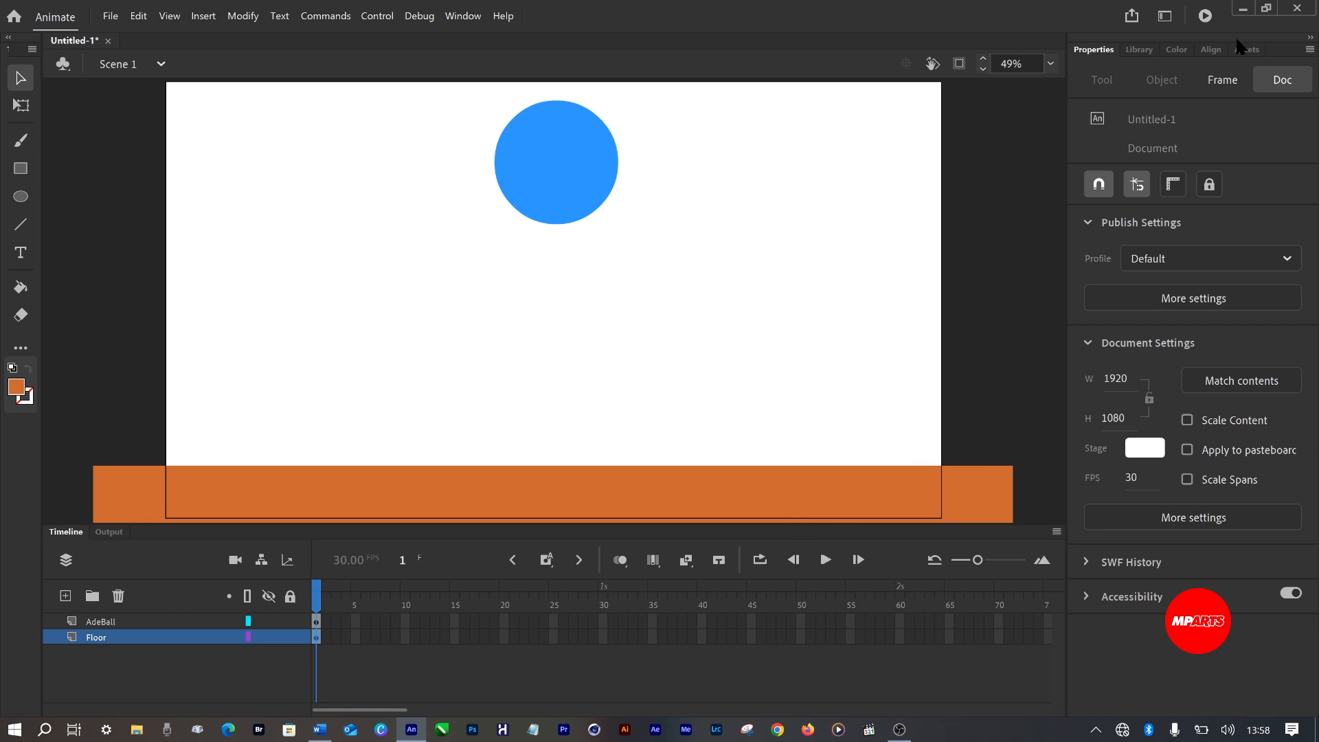
left_click(1311, 37)
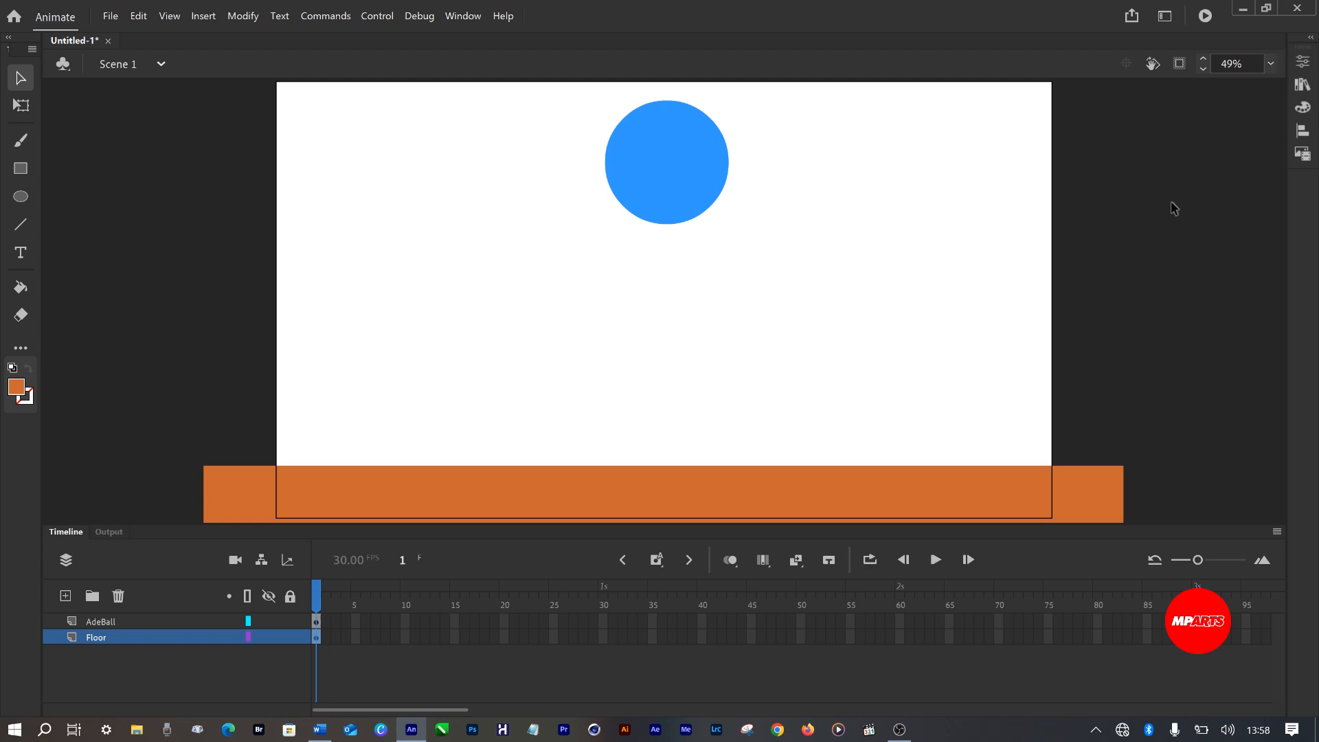
left_click(1310, 39)
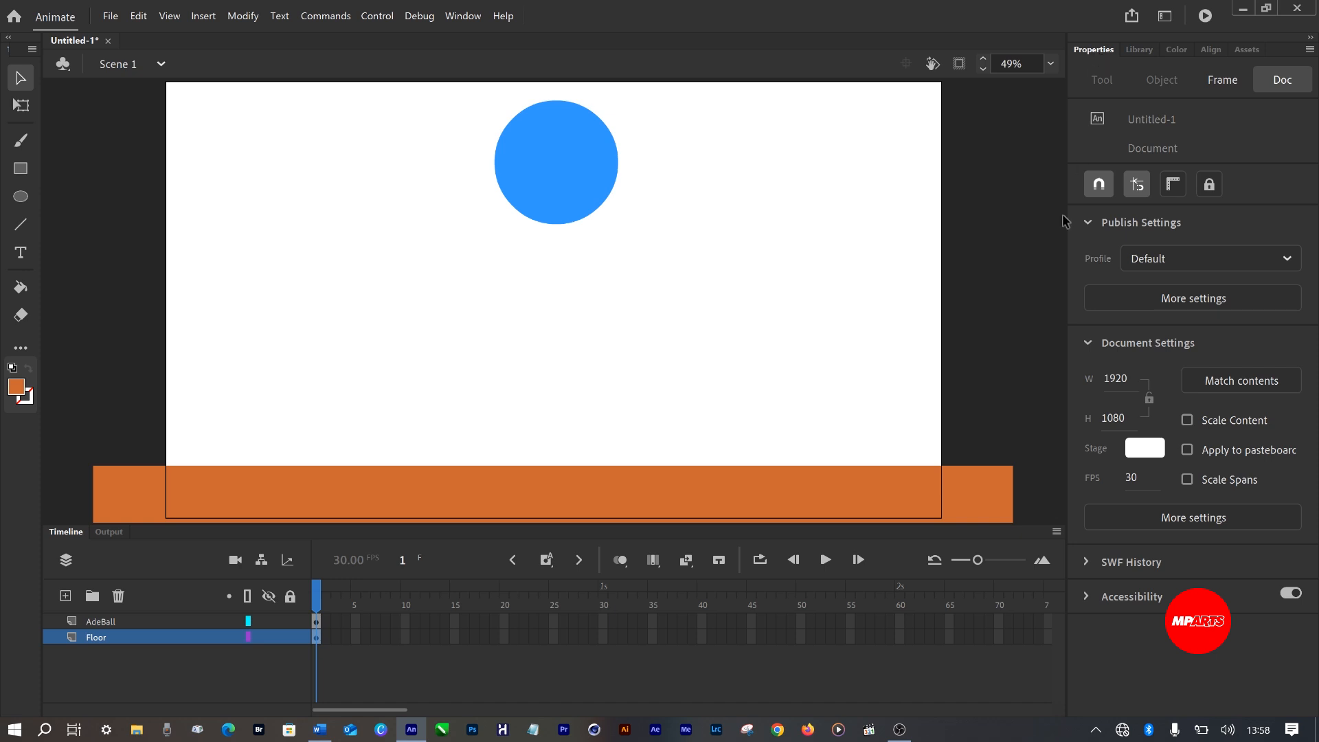
left_click(720, 508)
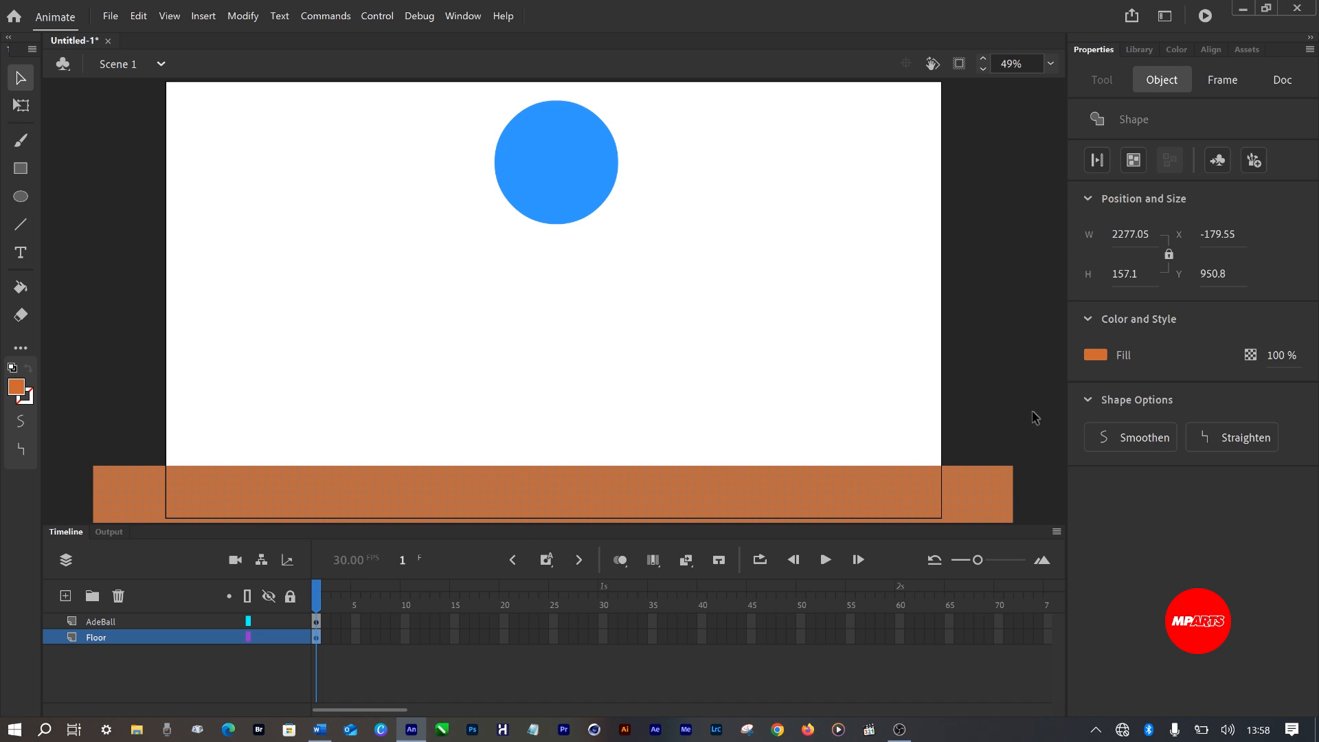
left_click(998, 426)
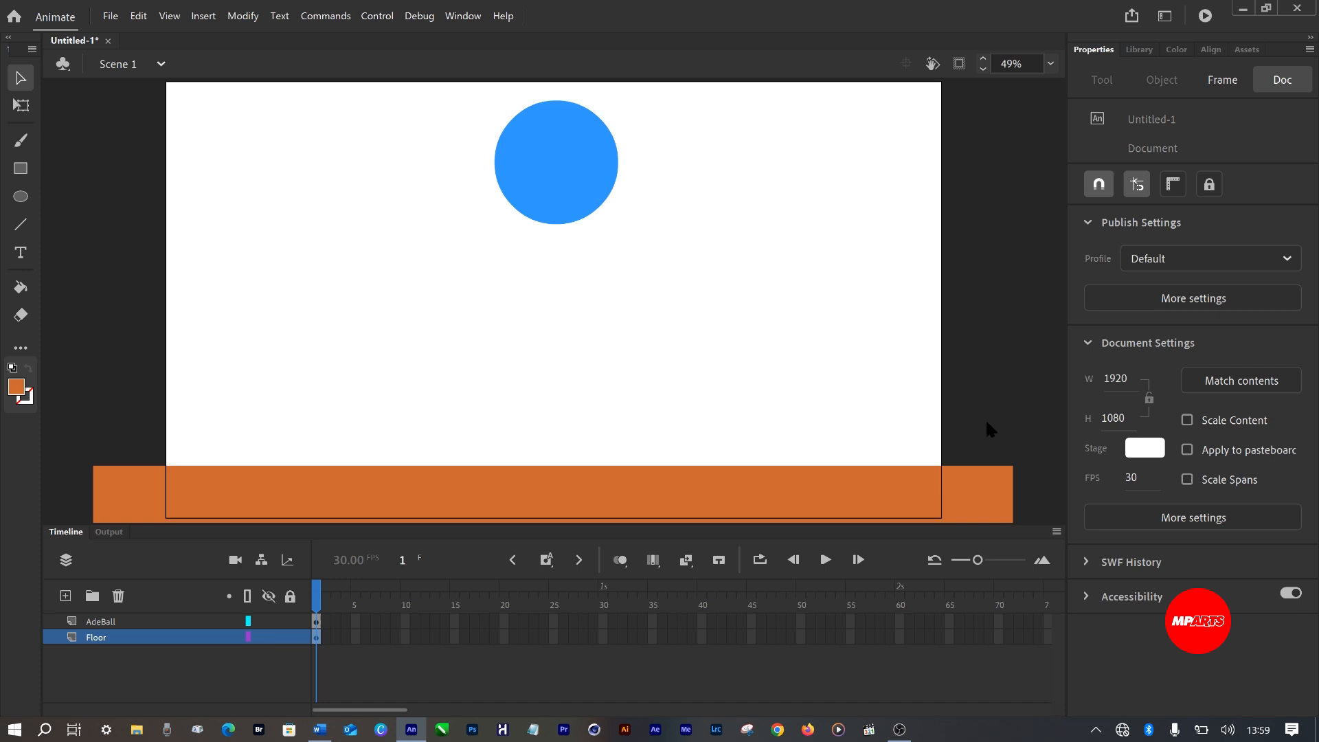
- Save the document as AdeBall in the 2D ANIMATION folder as an Animate Document (*.fla)
key("ctrl+s")
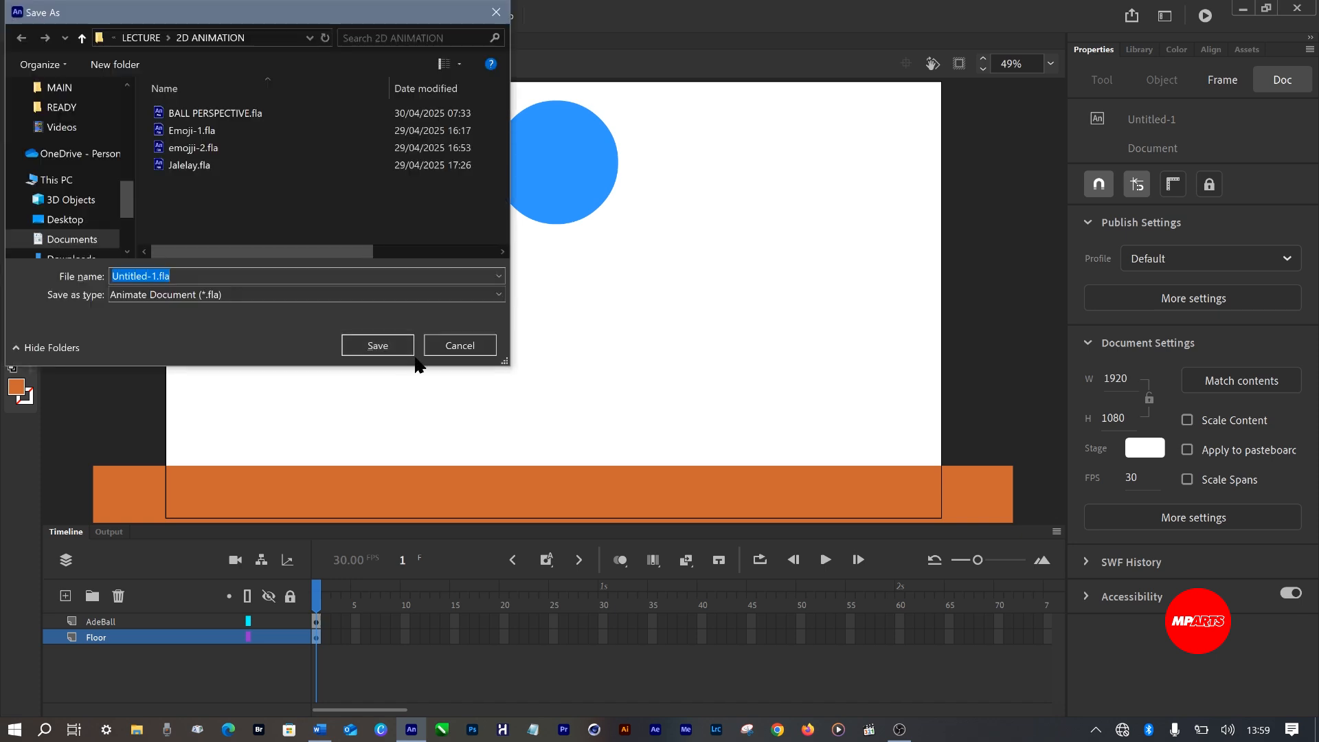
left_click(454, 341)
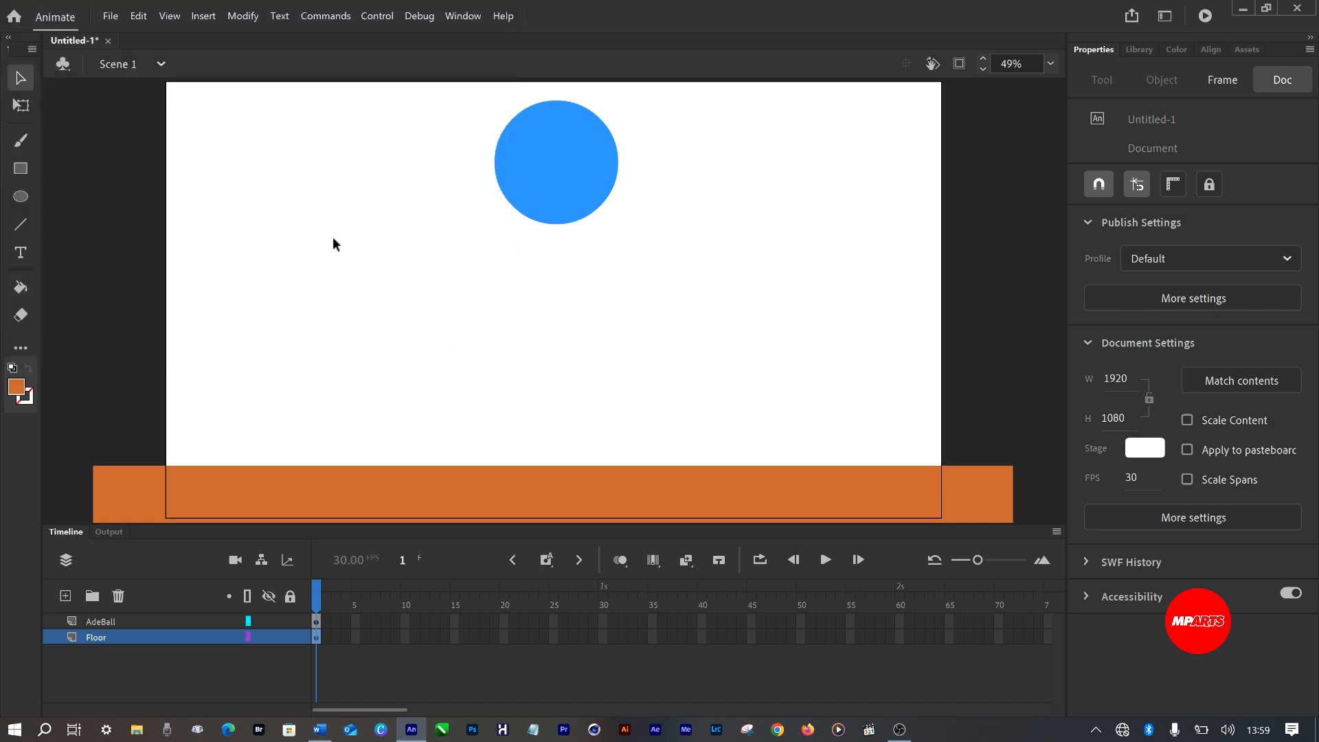
left_click(112, 16)
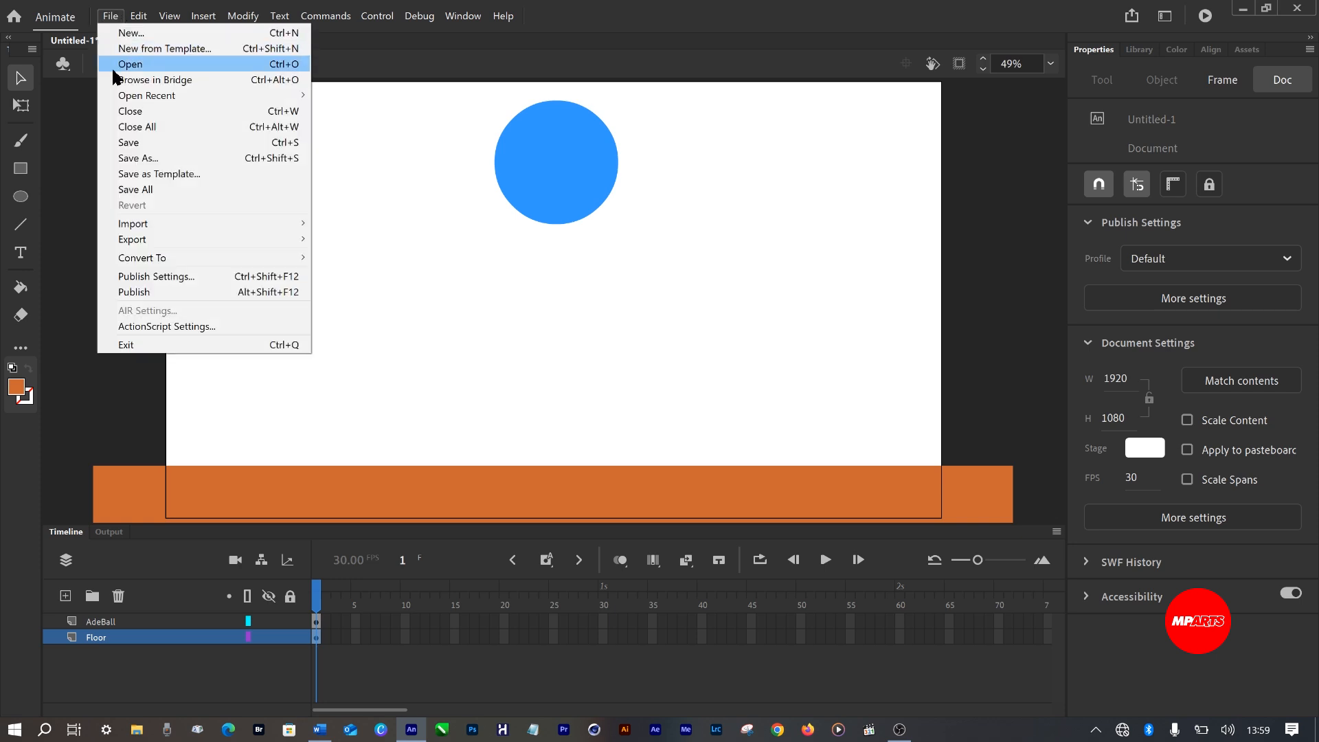
left_click(135, 145)
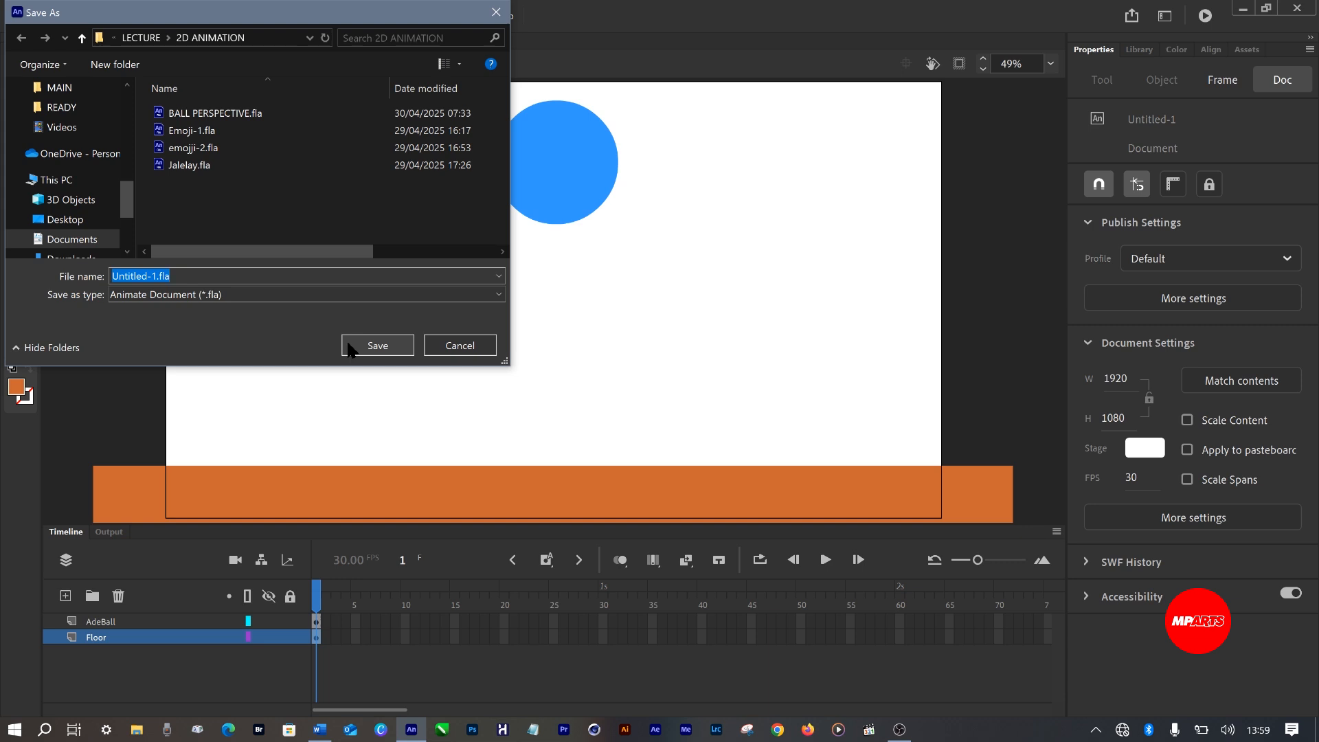
type("AdeBall")
left_click(347, 341)
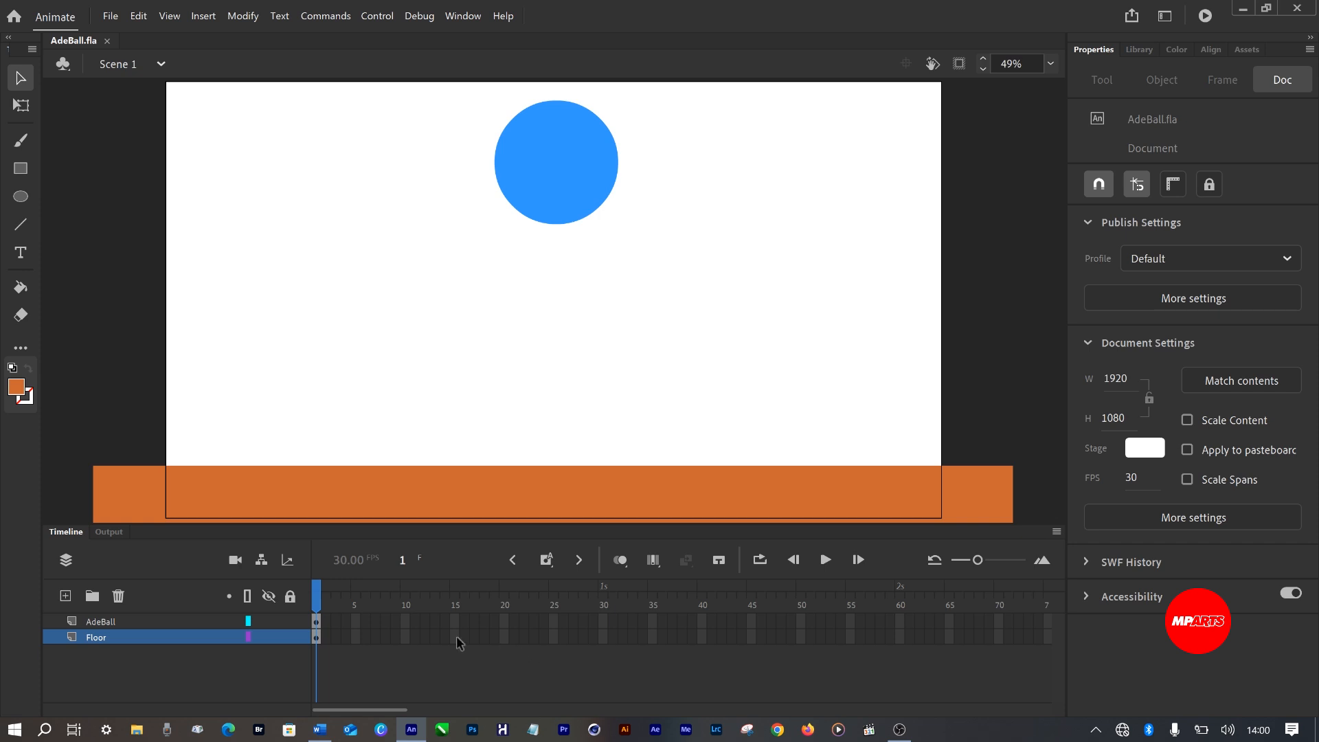
- Extend the Floor layer to frame 60 by inserting a frame there
left_click(201, 624)
left_click(199, 634)
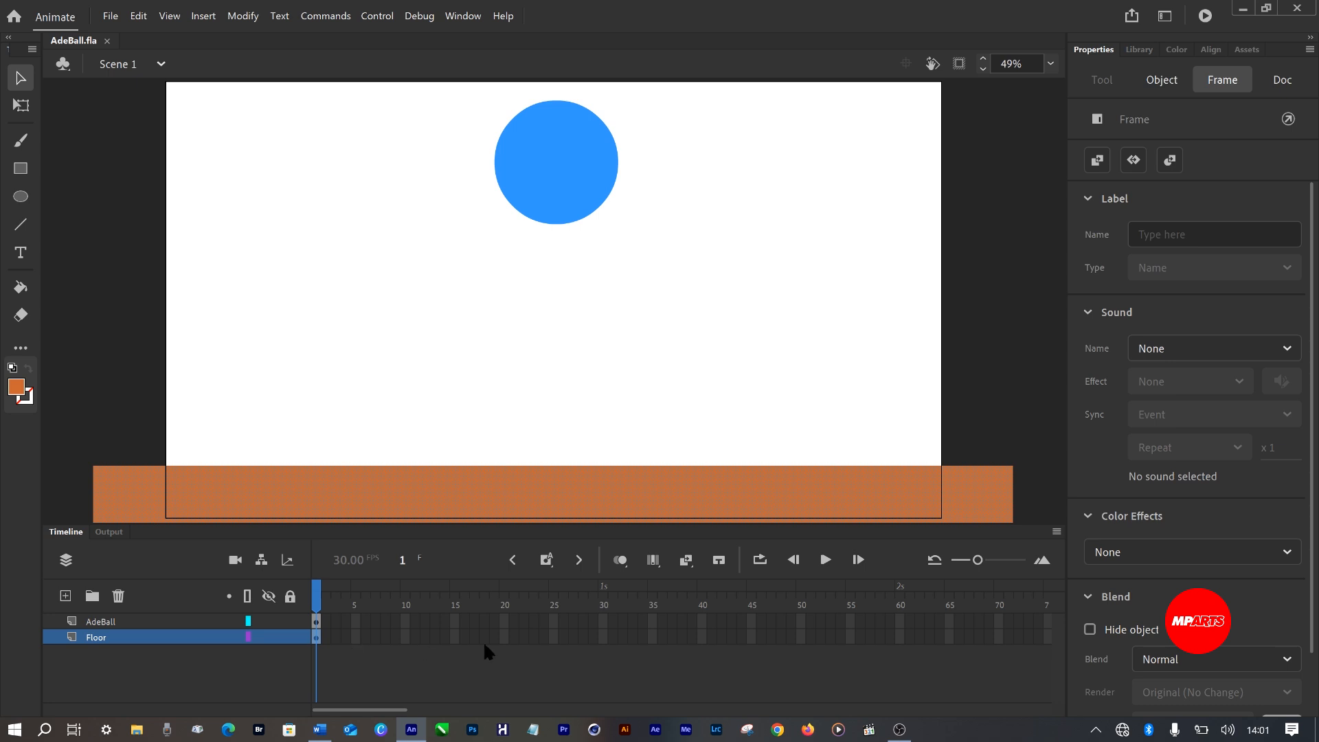
right_click(900, 640)
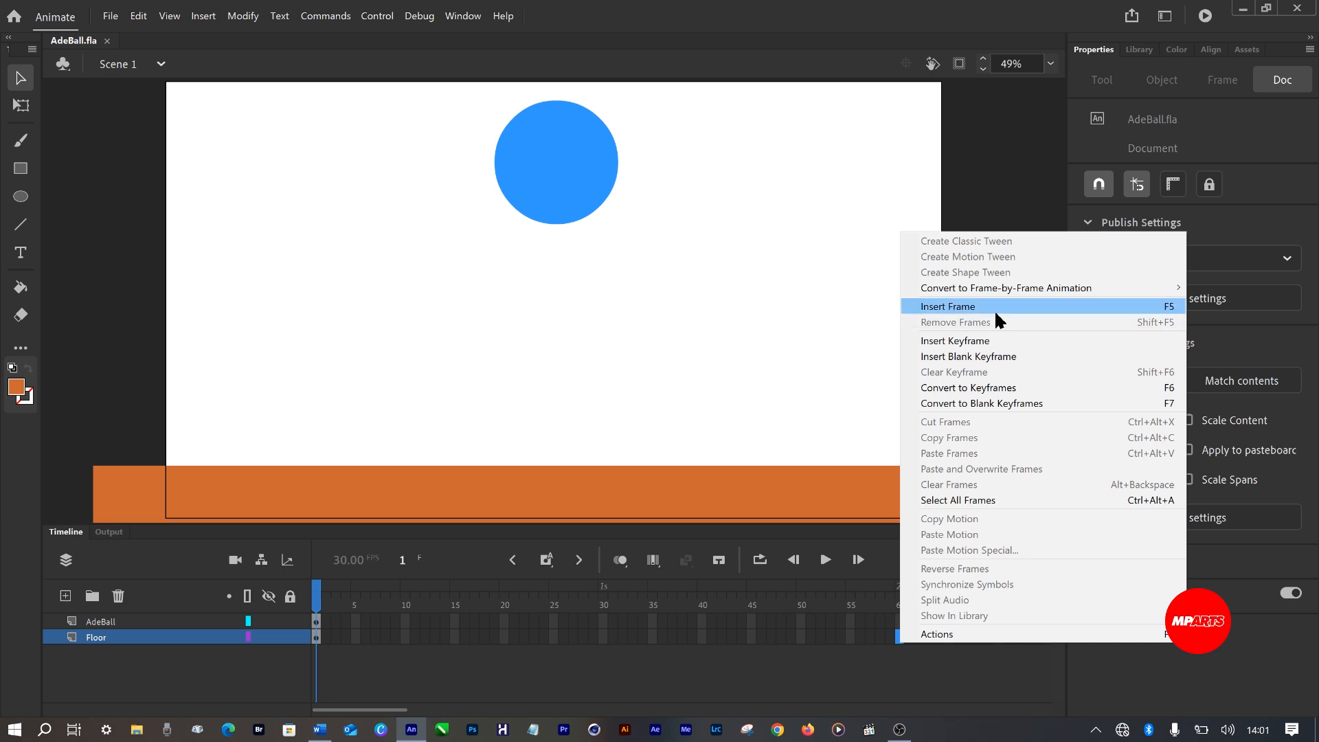
left_click(984, 308)
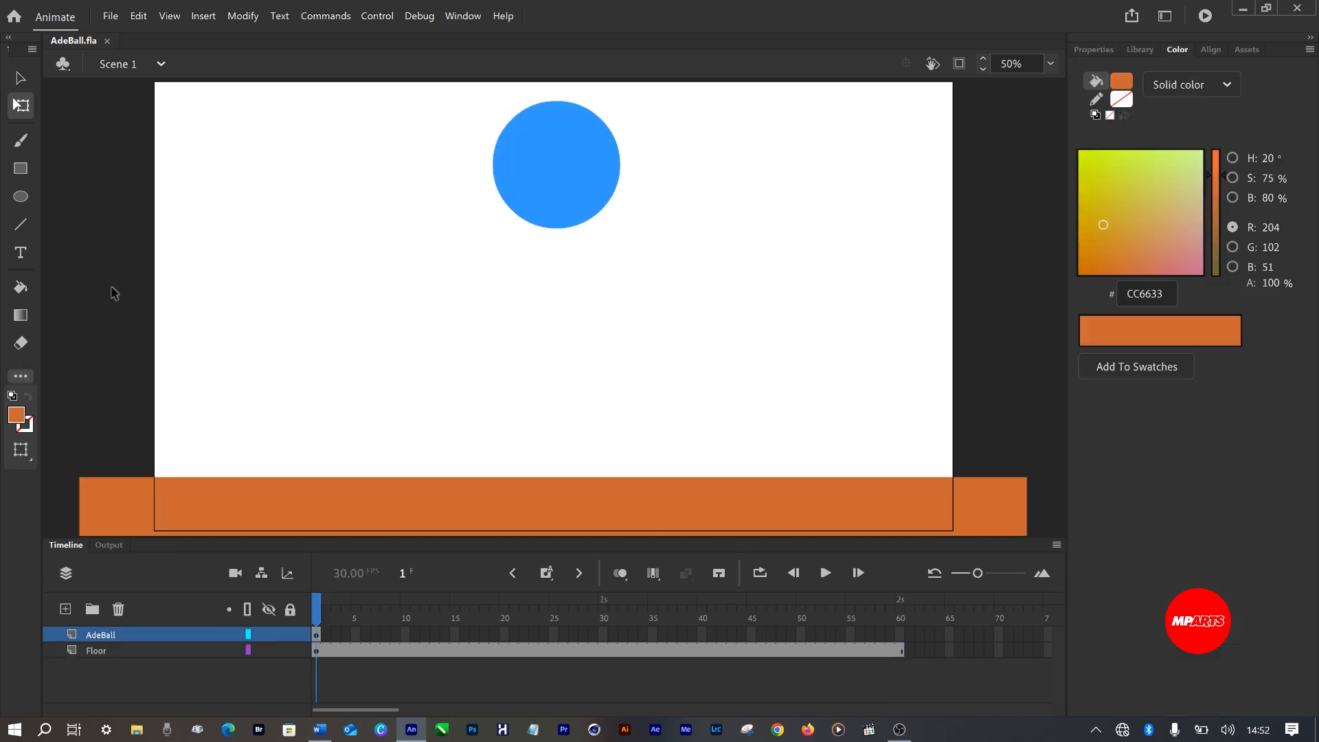
- With Free Transform, move the ball's transformation point from its centre to the middle of its bottom edge
left_click(20, 77)
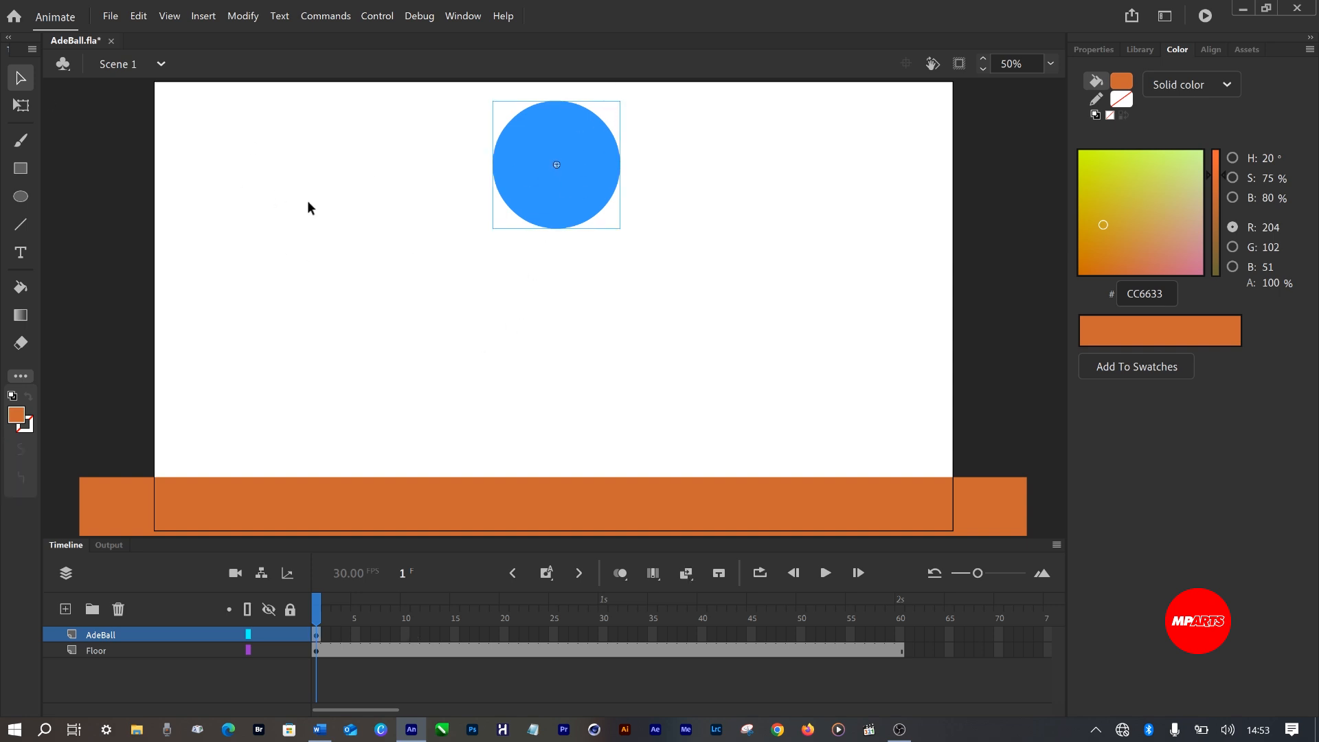
left_click(21, 110)
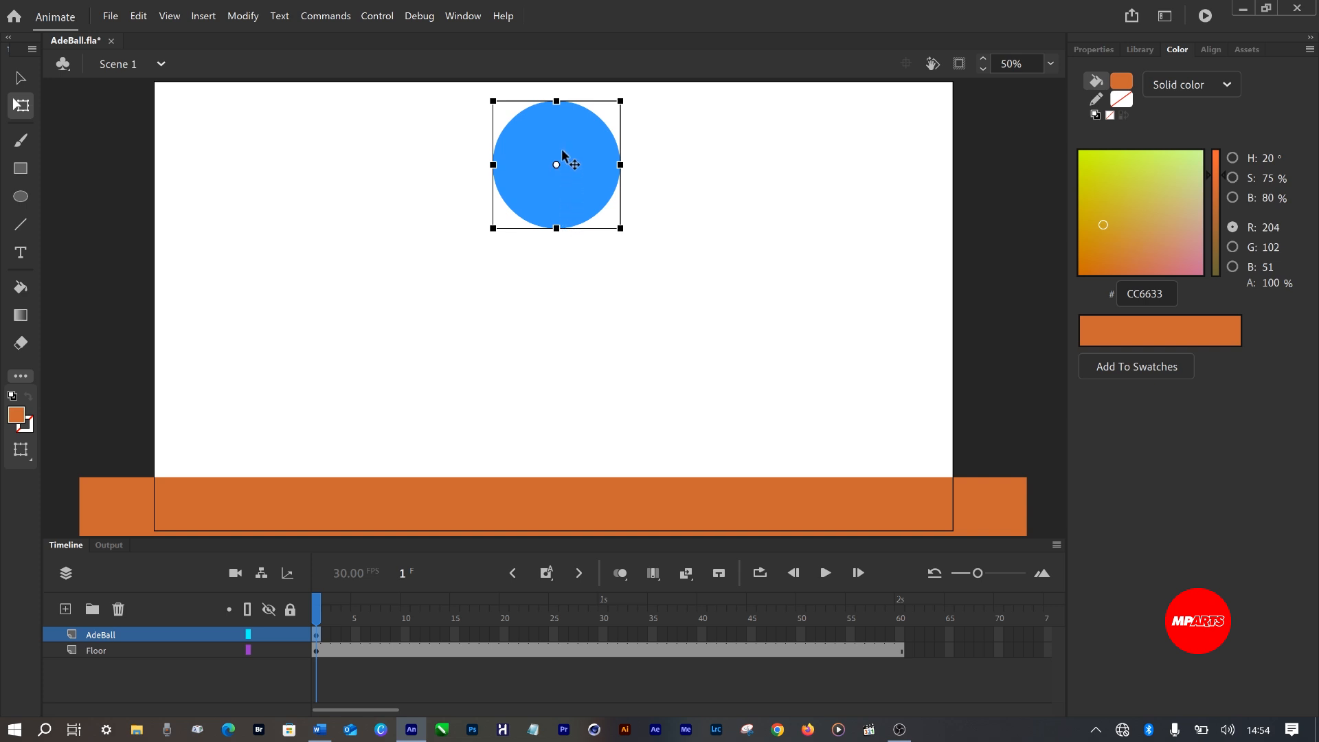
key("ctrl")
key("ctrl")
key("ctrl")
left_click_drag(556, 165, 557, 227)
- Insert a keyframe at frame 10 of the AdeBall layer
left_click(407, 634)
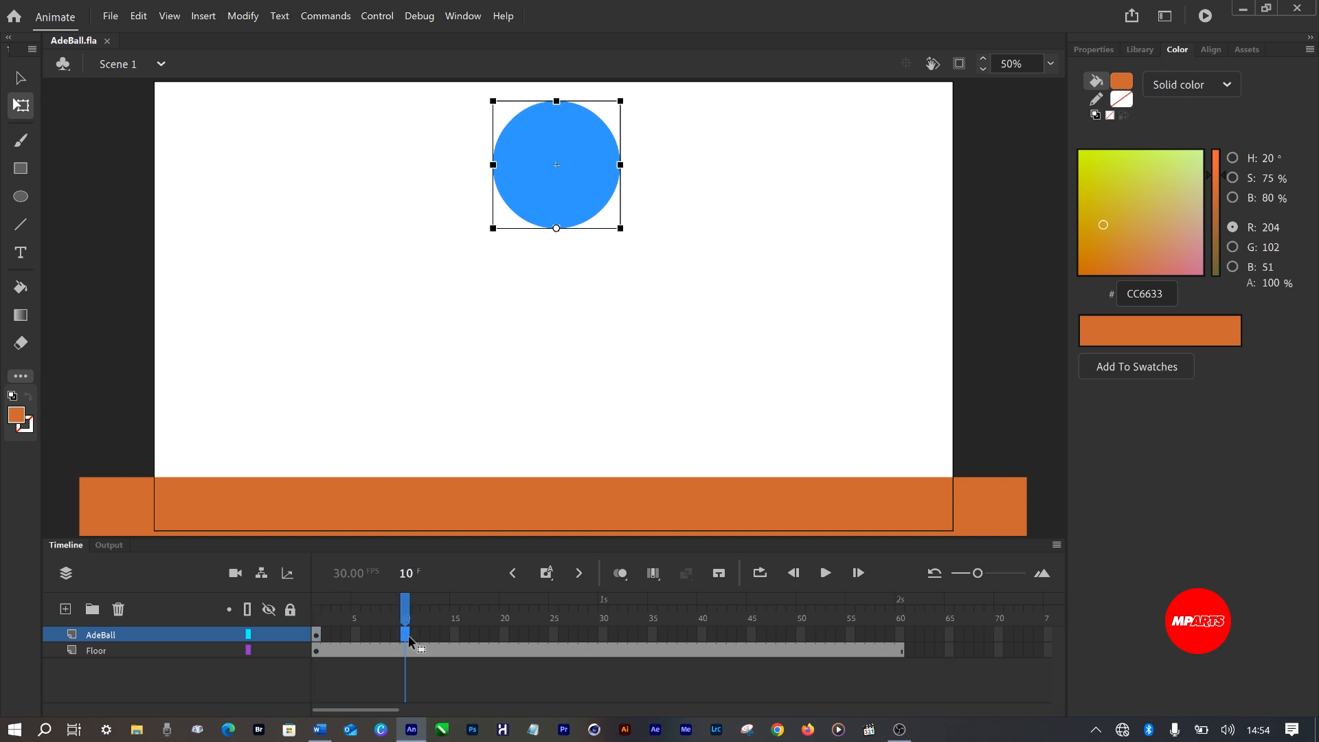
right_click(406, 634)
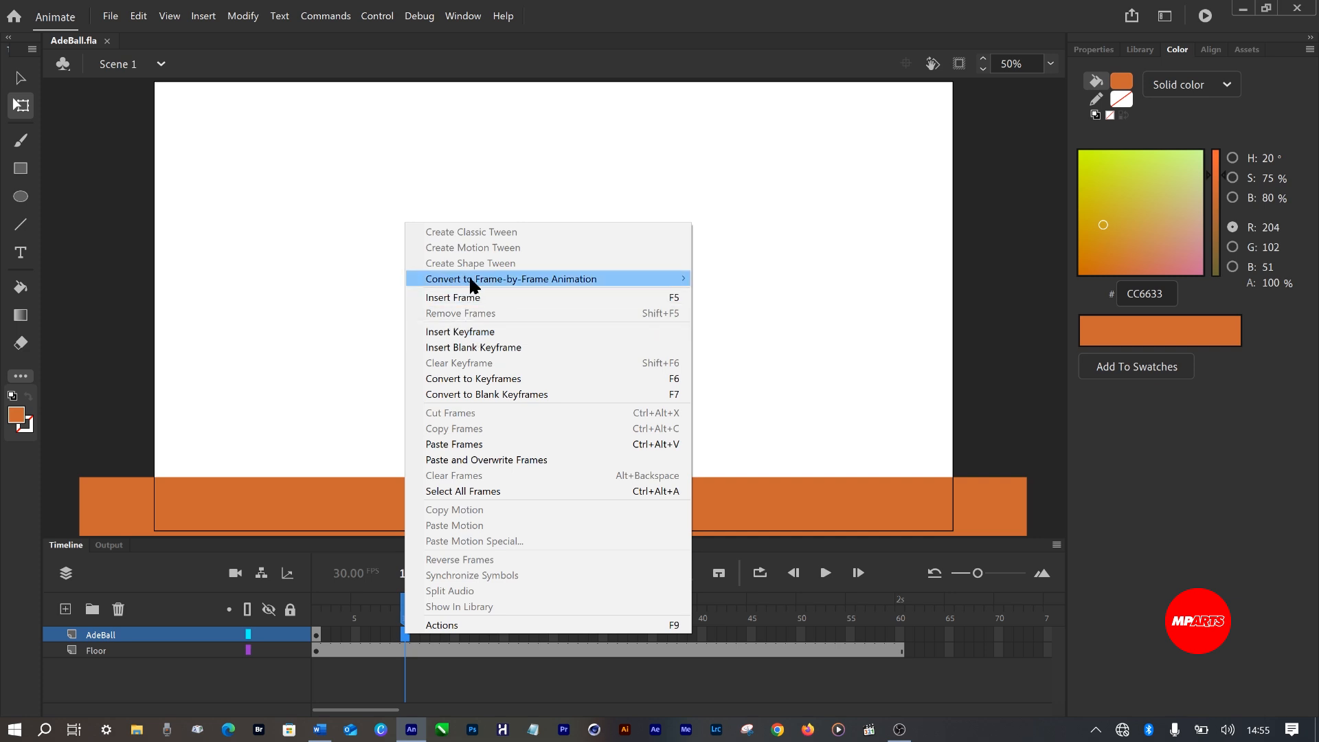
left_click(459, 333)
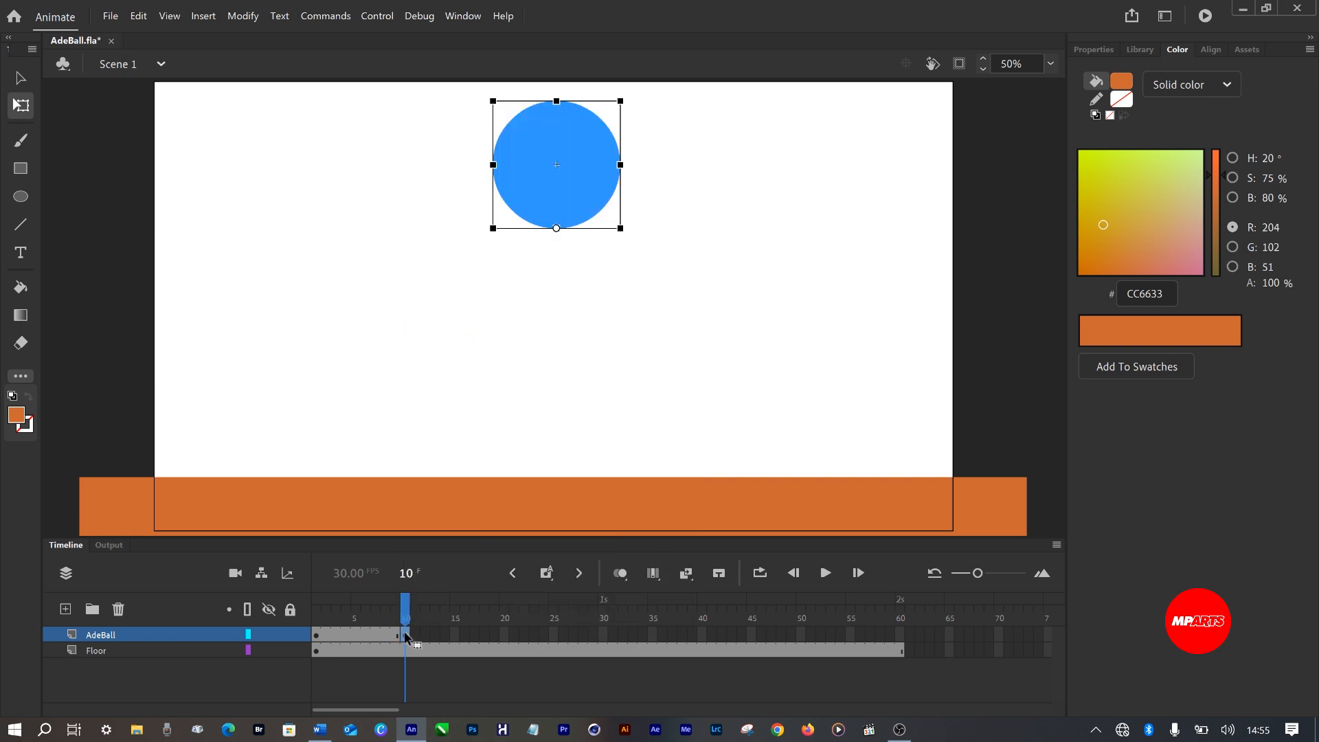
- Examine the frames of the Floor and AdeBall layers in the timeline at different frame magnifications
left_click(910, 651)
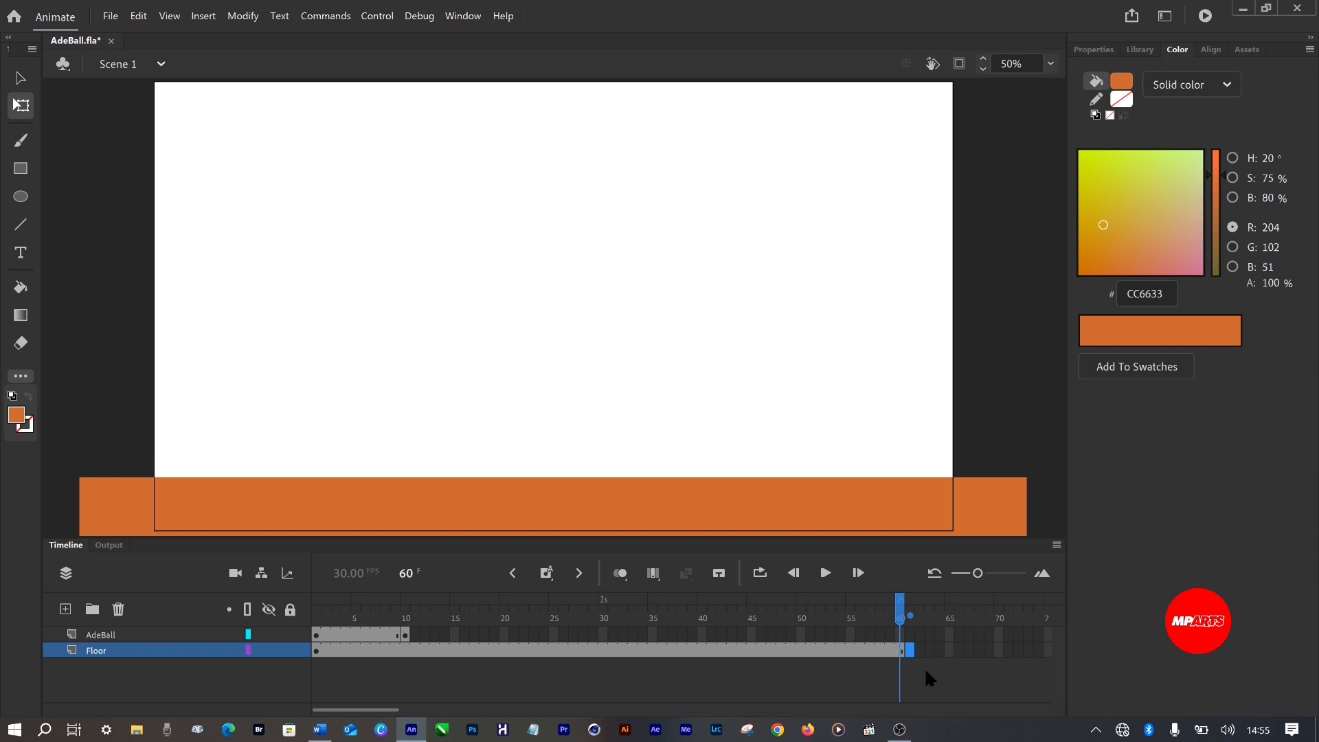
left_click(901, 652)
left_click(957, 653)
left_click(841, 651)
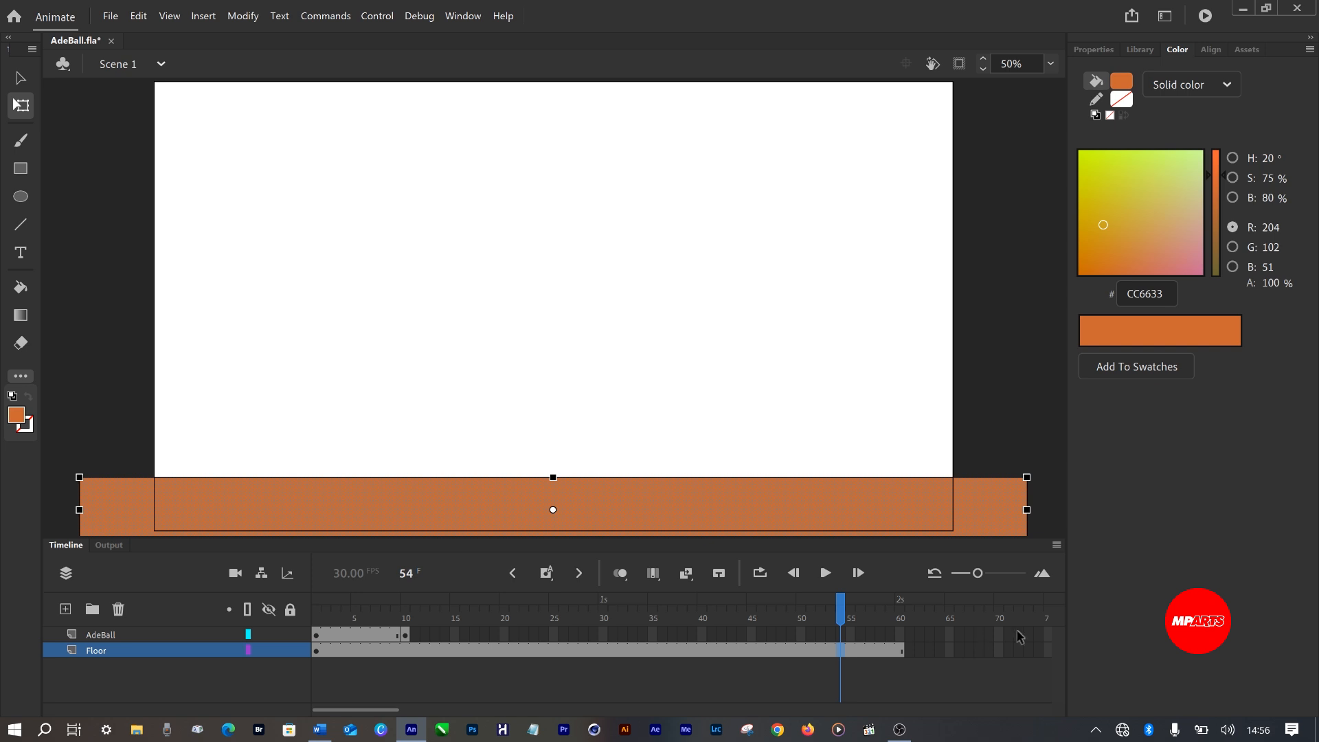
left_click(1042, 575)
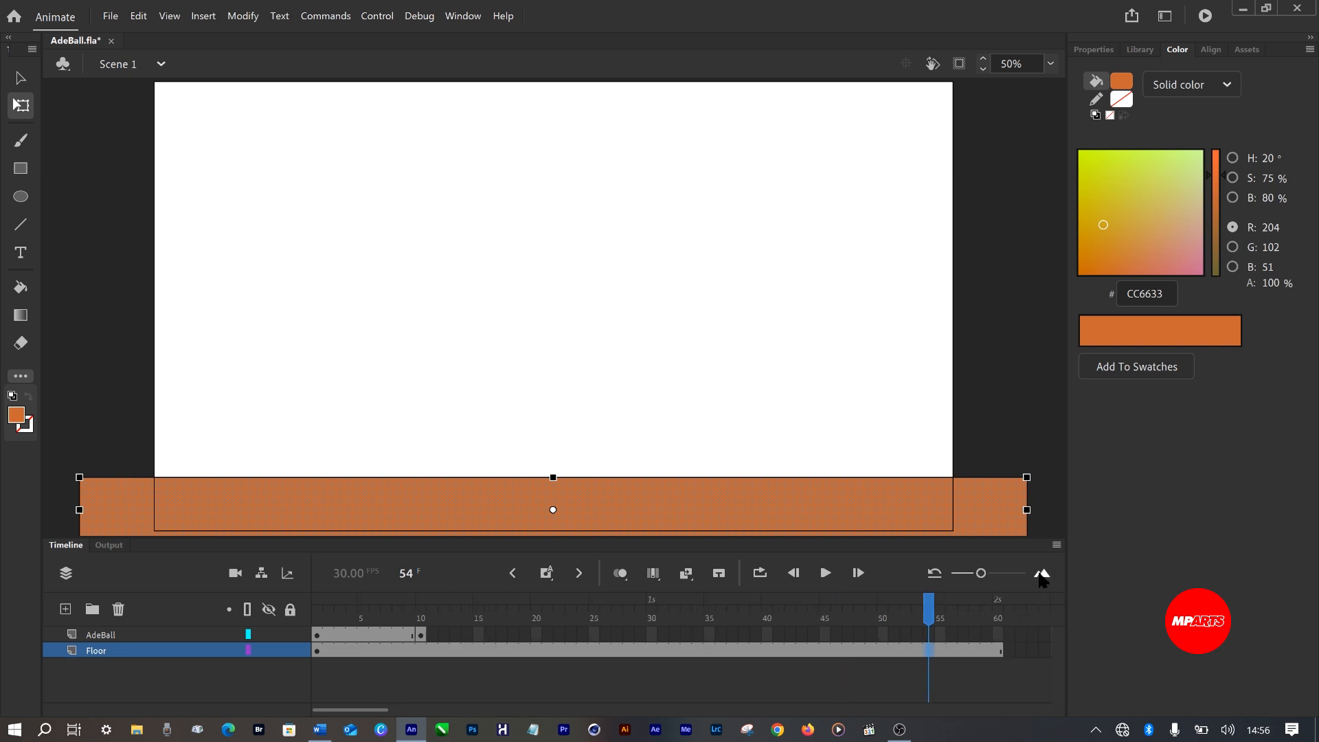
left_click(1043, 574)
left_click(1043, 575)
left_click(1042, 574)
left_click(1043, 574)
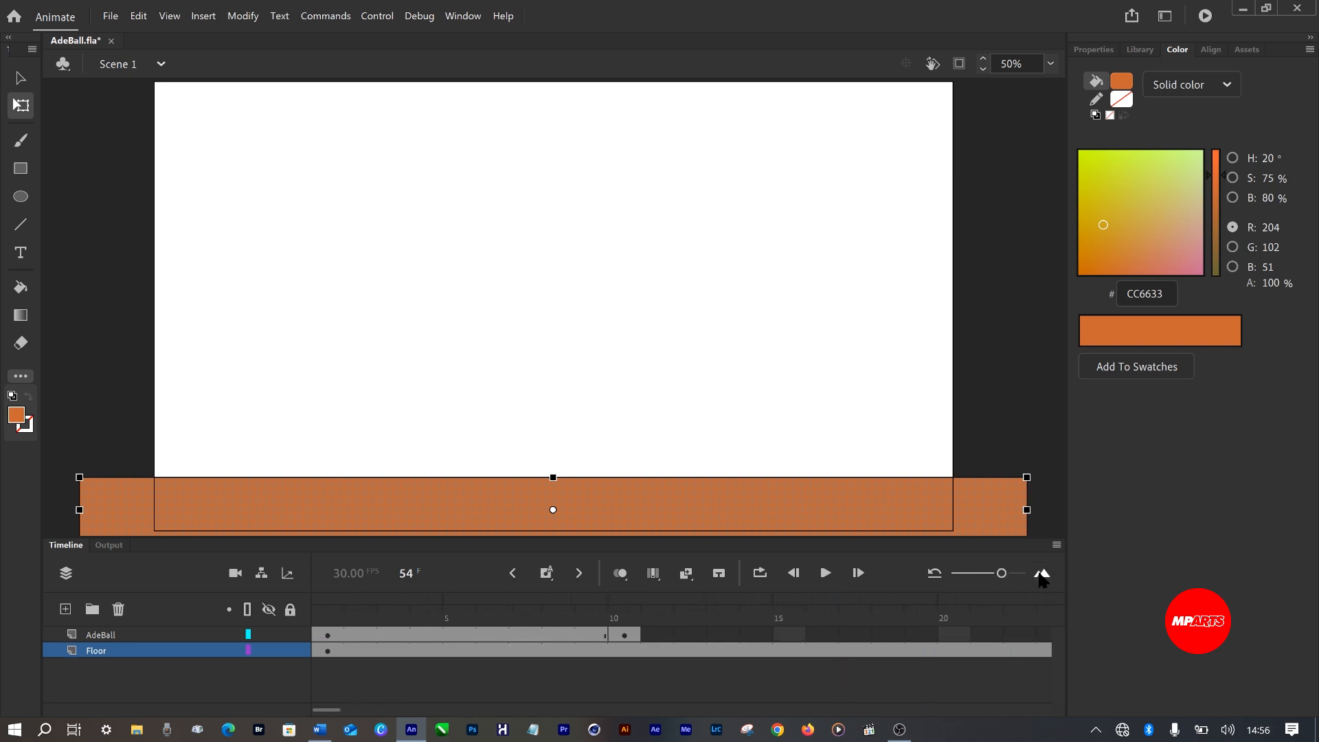
left_click(1042, 575)
left_click(1042, 574)
left_click(1043, 574)
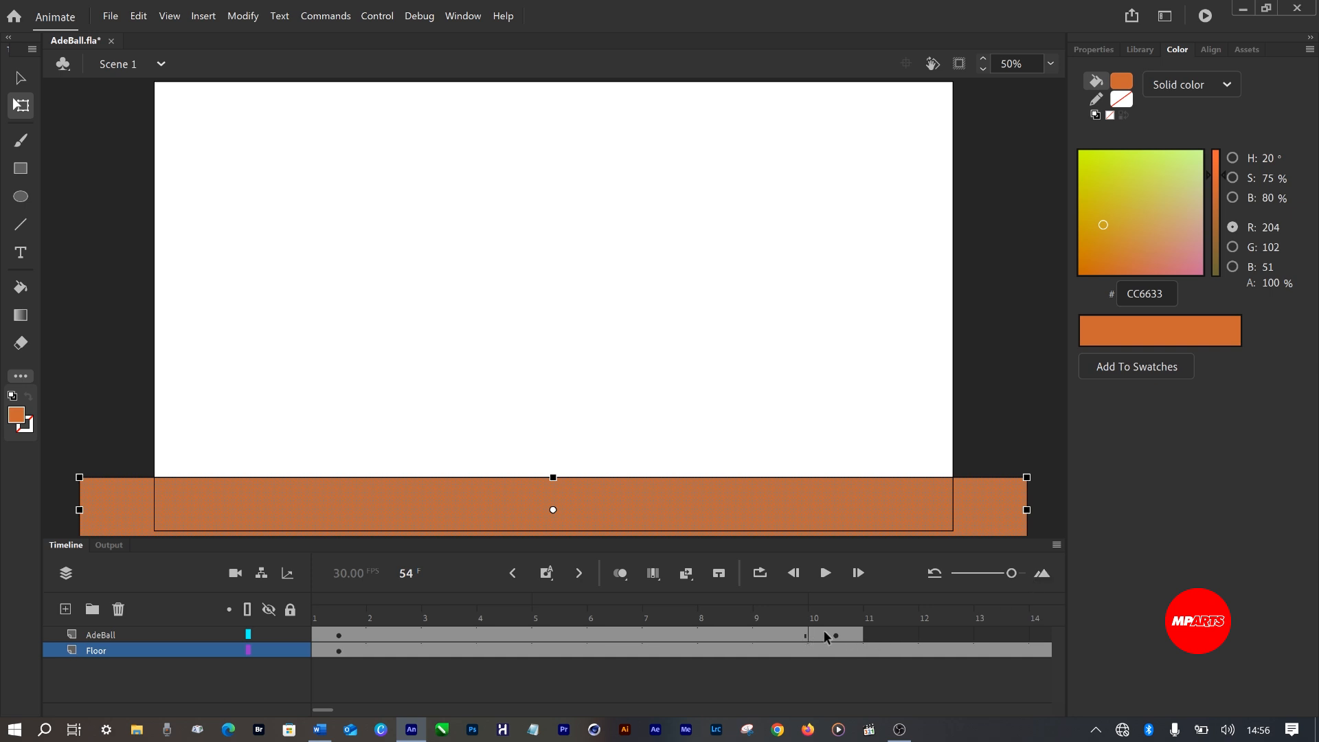
left_click(778, 632)
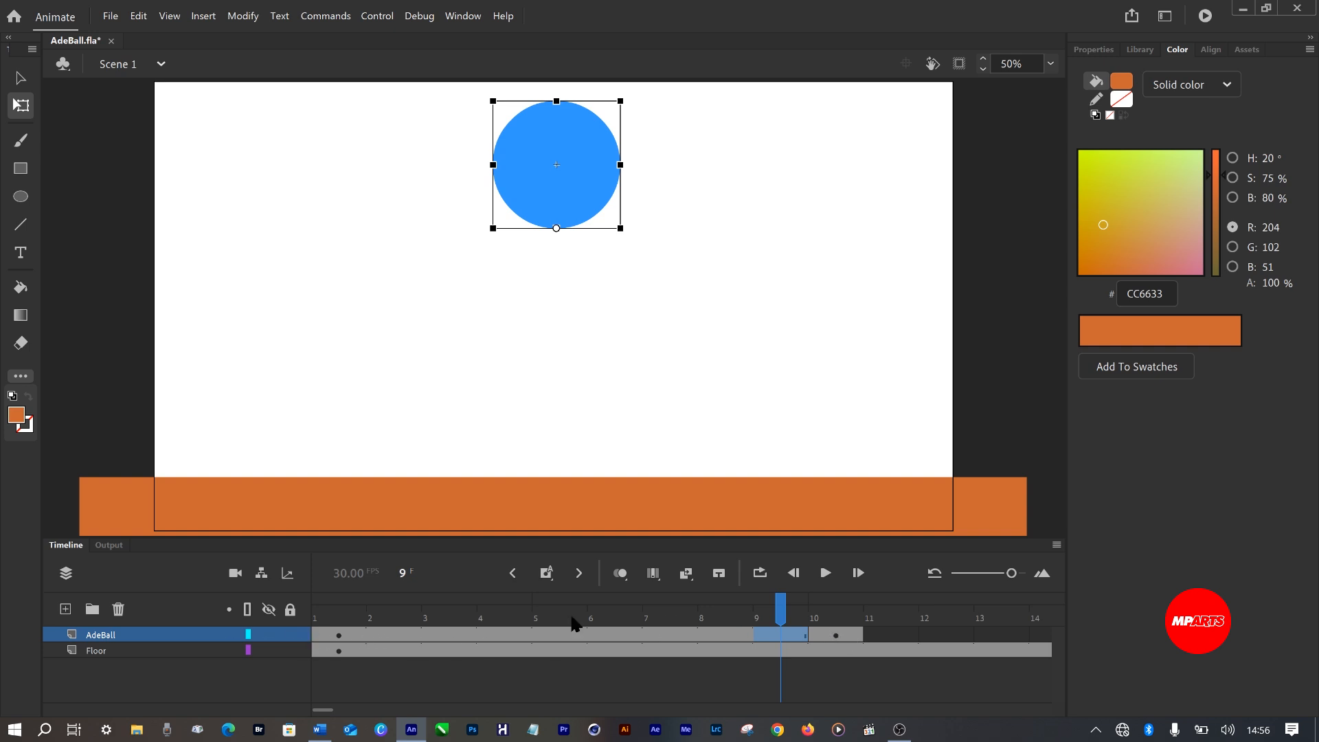
left_click(936, 574)
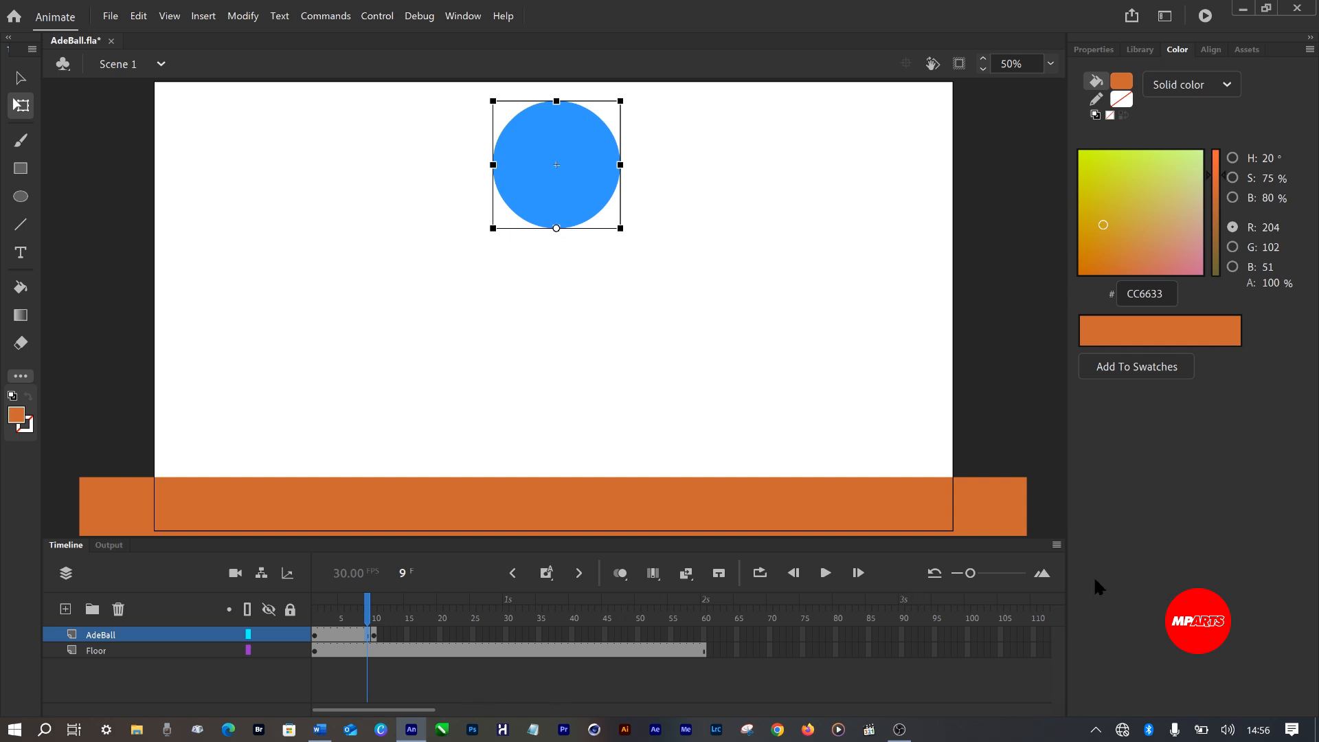
left_click(1042, 574)
left_click(1043, 573)
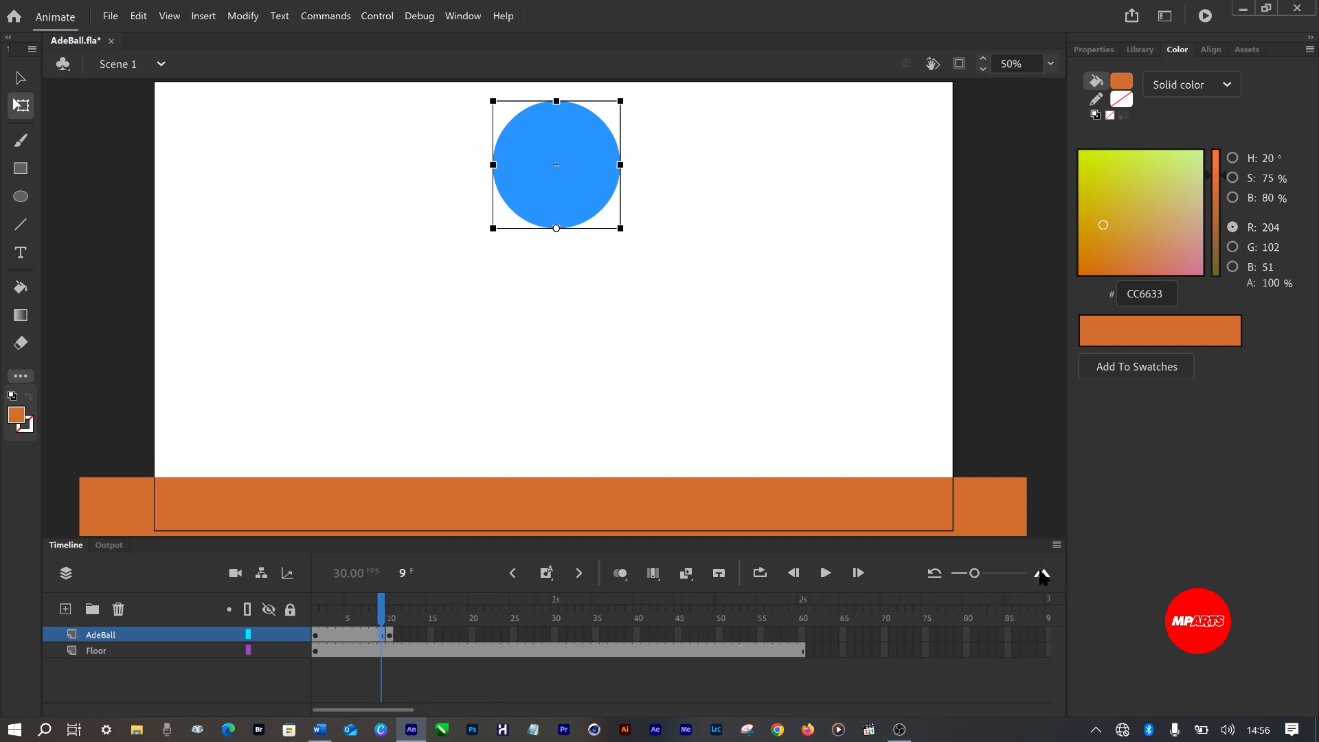
left_click(1043, 574)
left_click(1042, 573)
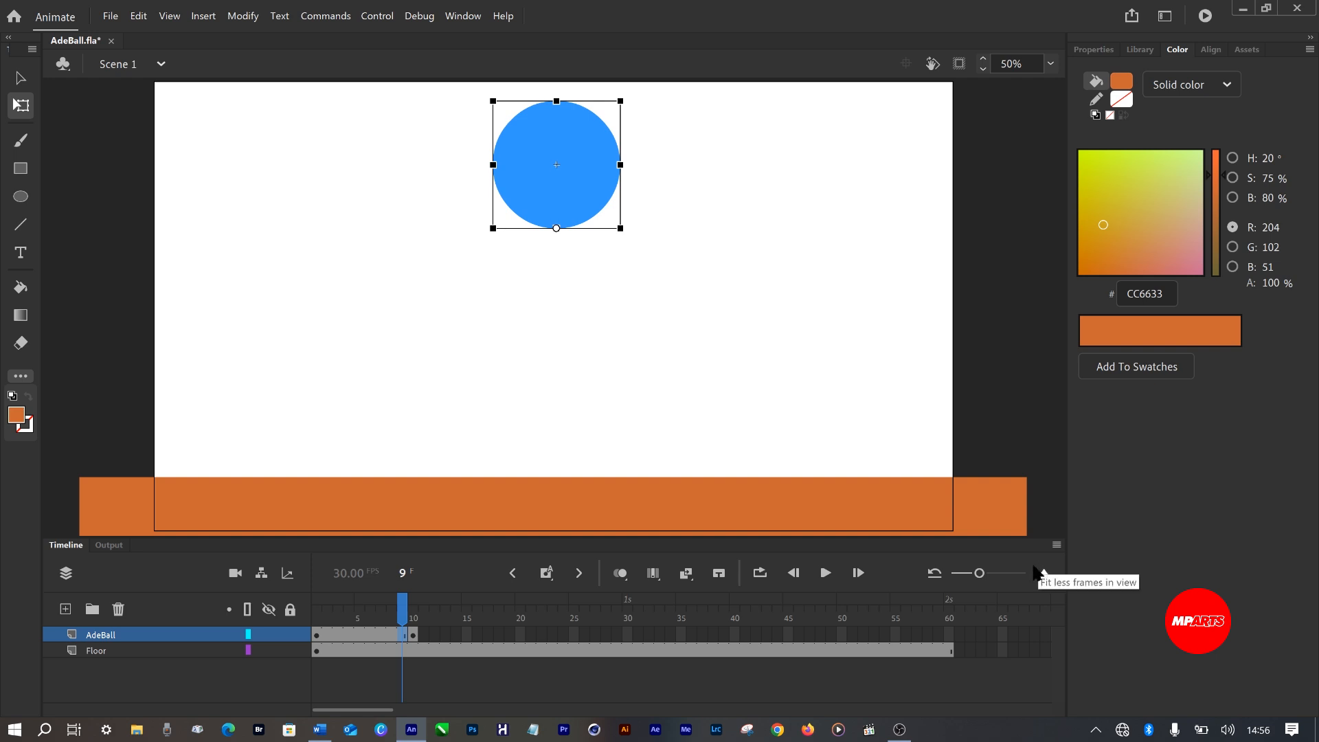
- At frame 10 of the AdeBall layer, move the ball straight down until its bottom edge rests on the orange floor
left_click(412, 637)
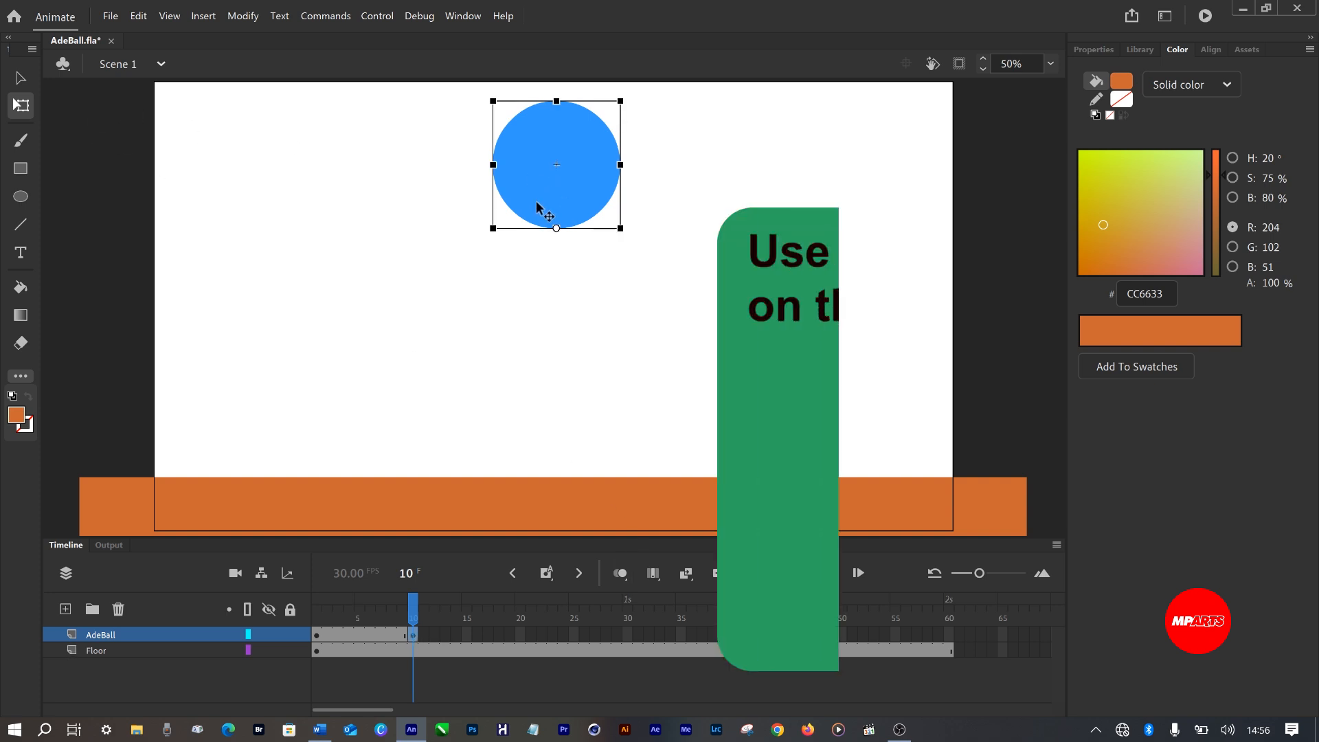
key("Down")
key("Down")
key("Down")
key("Down")
key("Down")
key("Down")
key("Down")
key("Down")
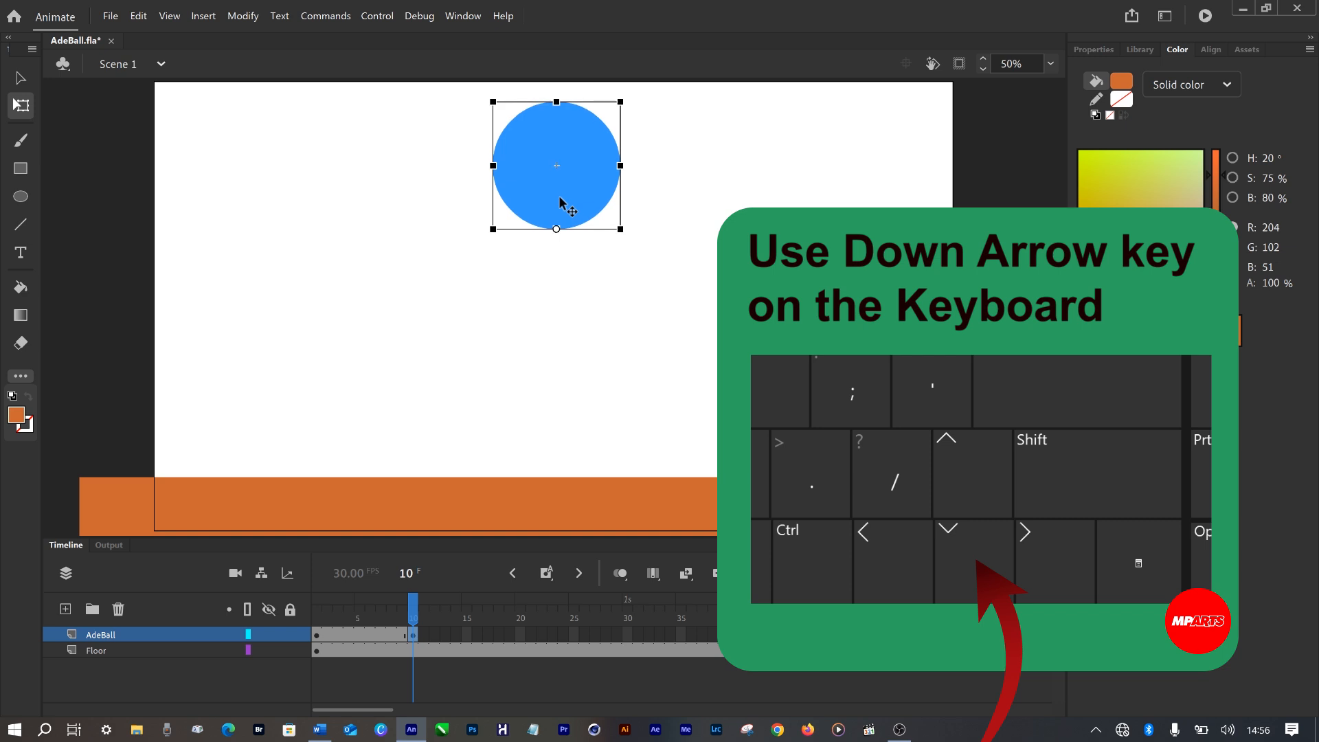
key("Down")
key("Down")
key("Down")
key("Down")
key("Down")
key("Down")
key("Down")
key("Down")
key("Down")
key("Down")
key("Down")
key("Down")
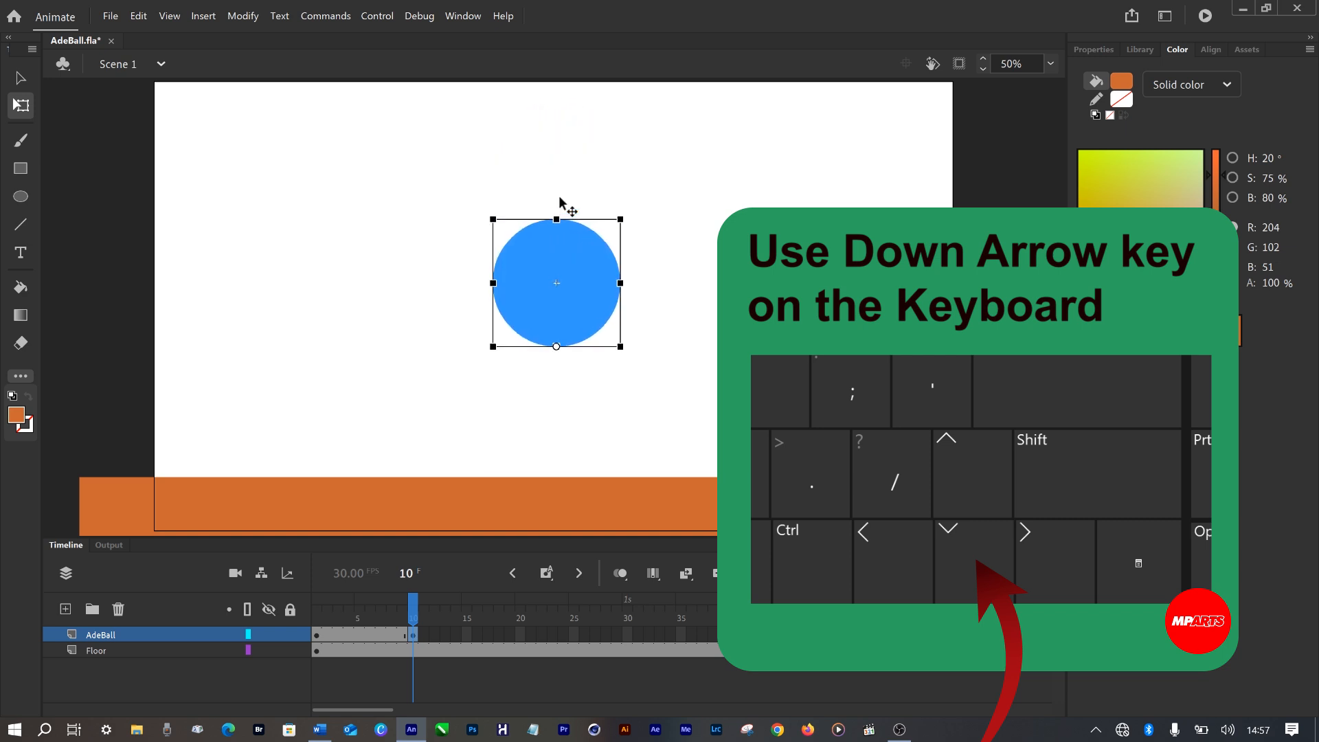
key("Down")
key("Down")
key("Down")
key("Down")
key("Down")
key("Down")
key("Down")
key("Down")
key("Down")
key("Down")
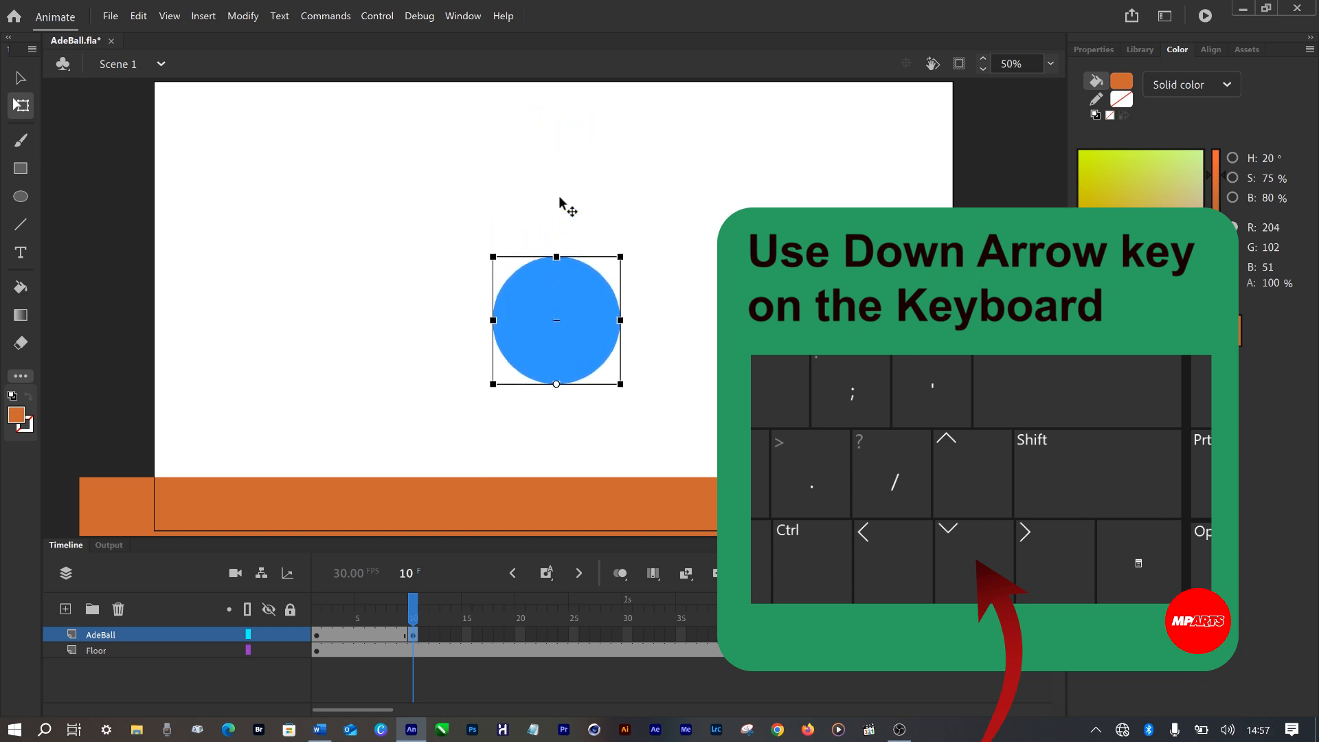
key("Down")
key("Down")
key("Down")
key("Down")
key("Down")
key("Down")
key("Down")
key("Down")
key("Down")
key("Down")
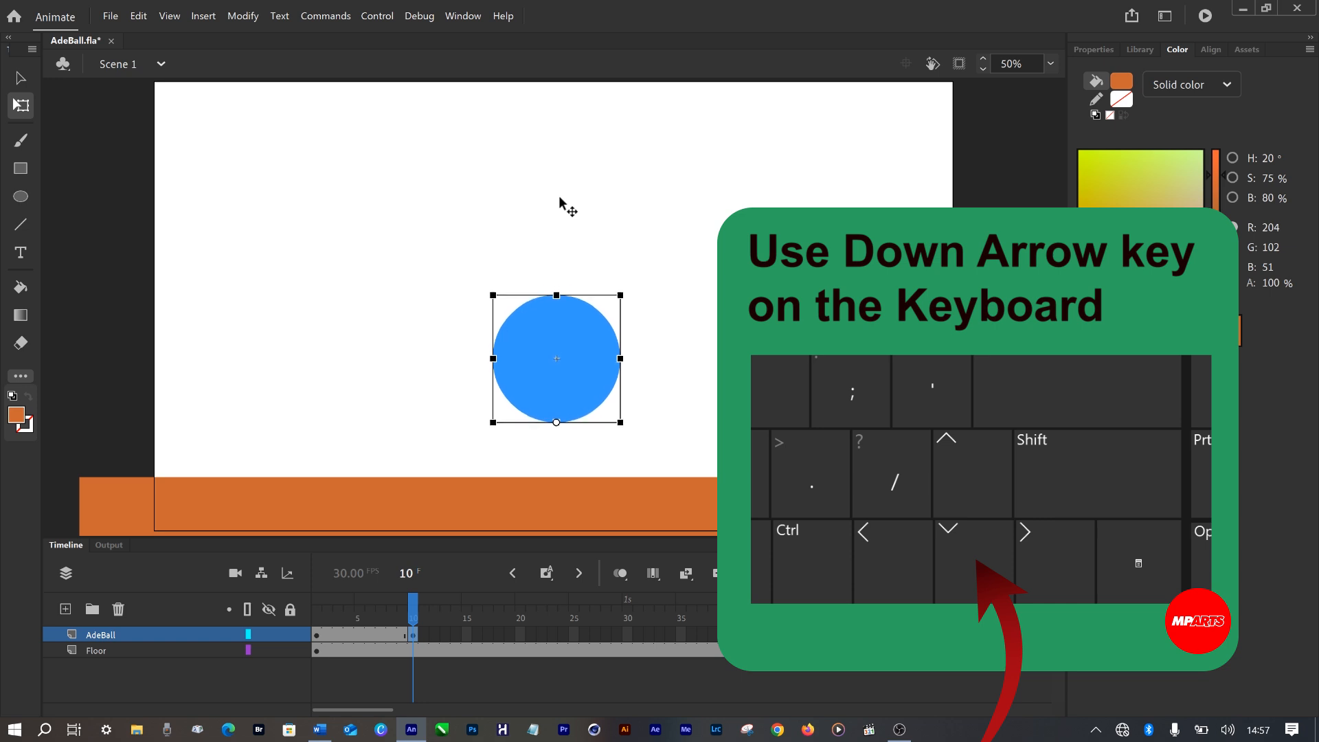
key("Down")
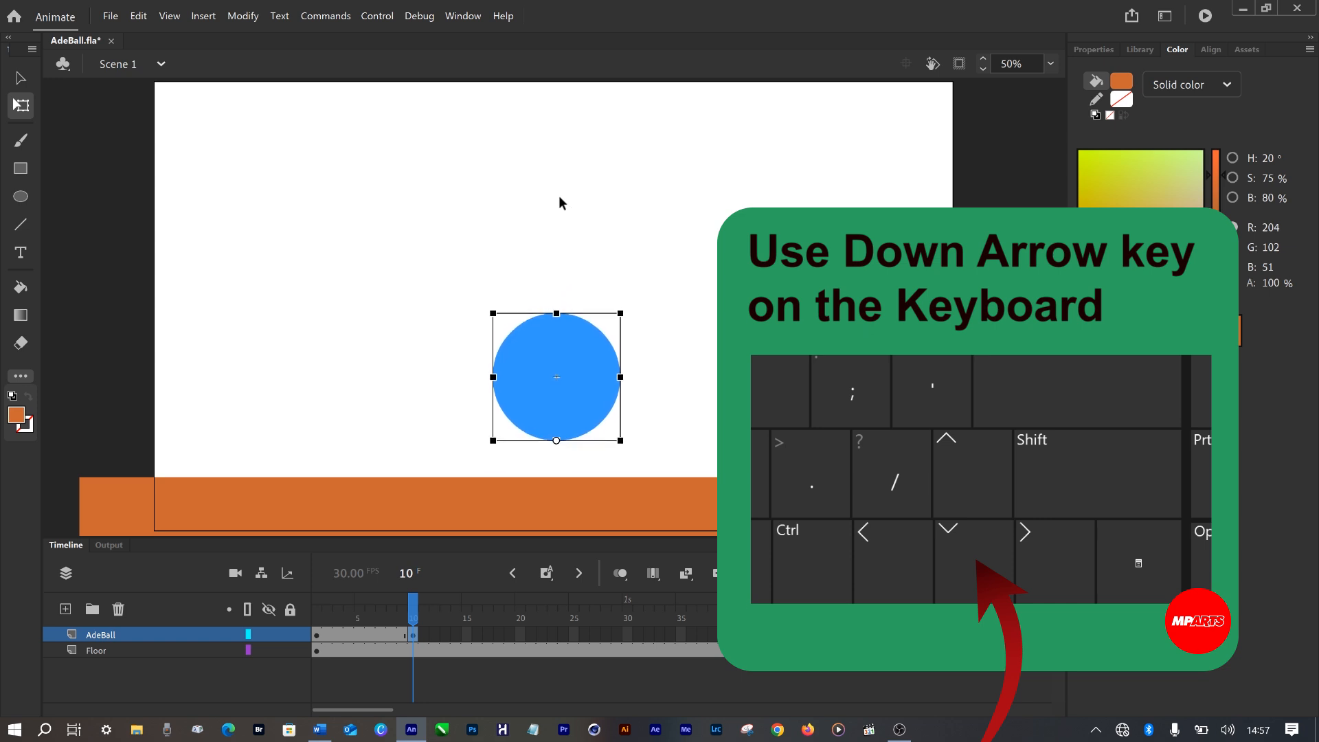
key("Down")
key("Down")
key("Down")
key("Down")
key("Down")
key("Down")
key("Down")
key("Down")
key("Down")
key("Down")
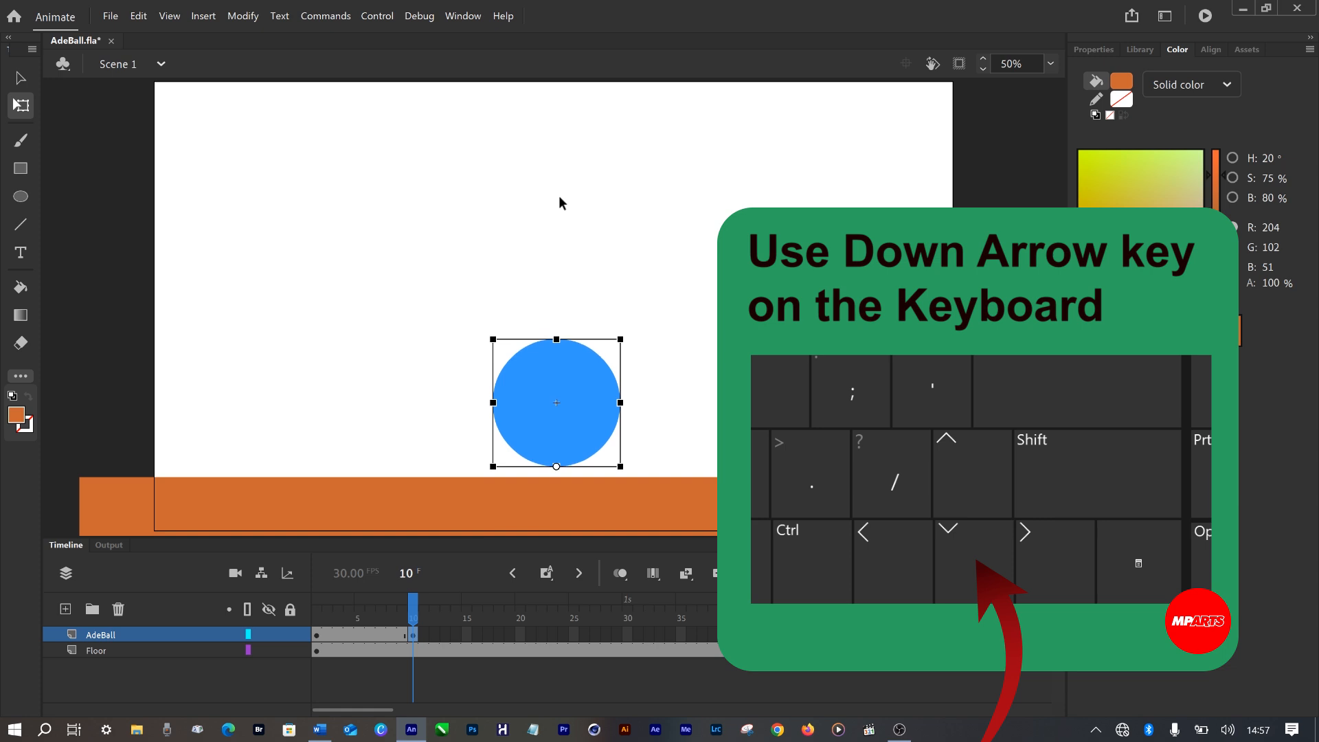
key("Down")
key("Down")
key("Down")
key("Down")
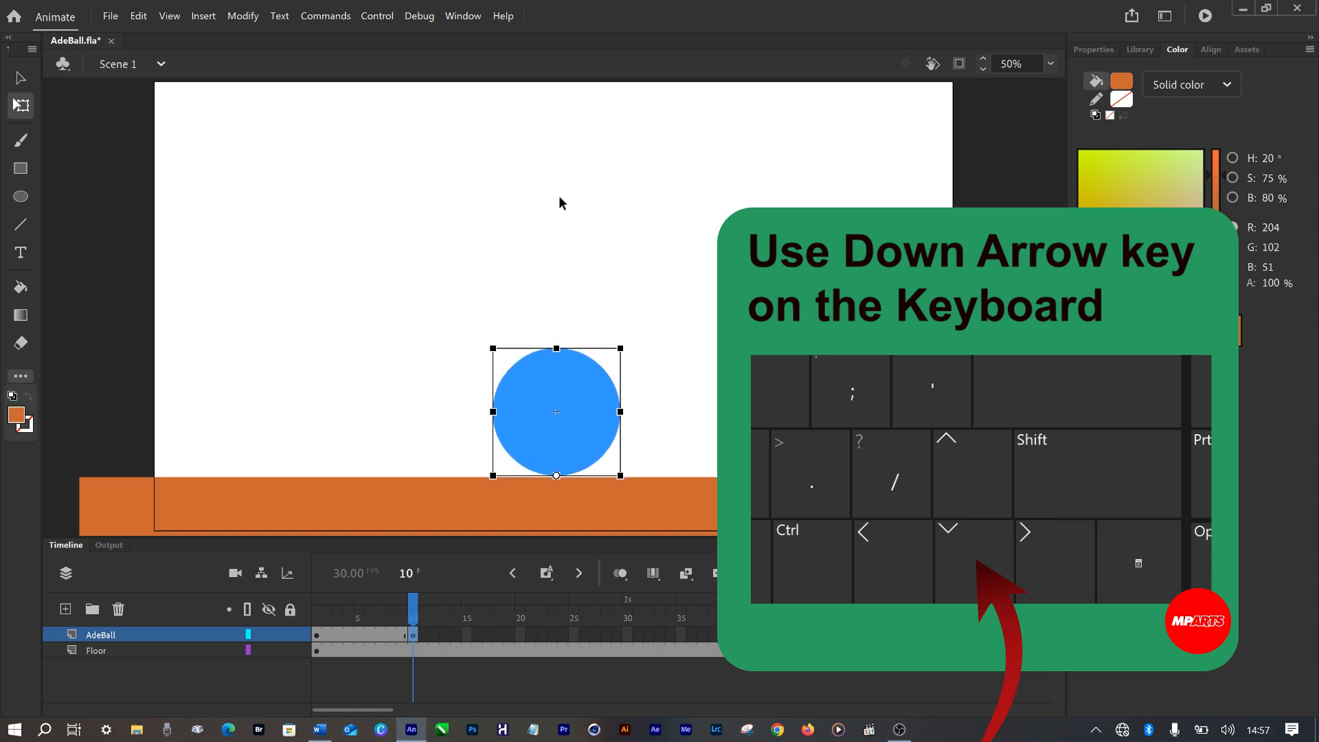
left_click(578, 199)
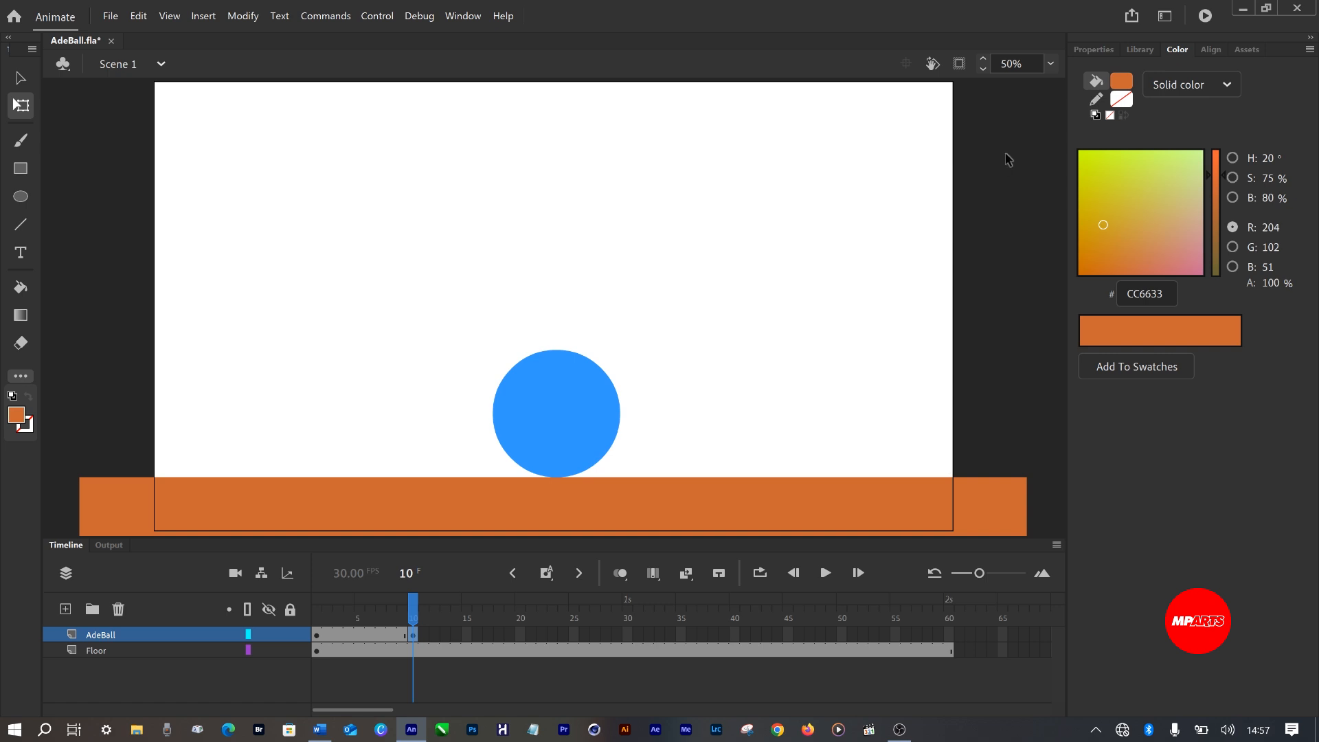
- Check the contact between ball and floor at 200% magnification and nudge the ball down so it slightly overlaps the floor
left_click(1051, 64)
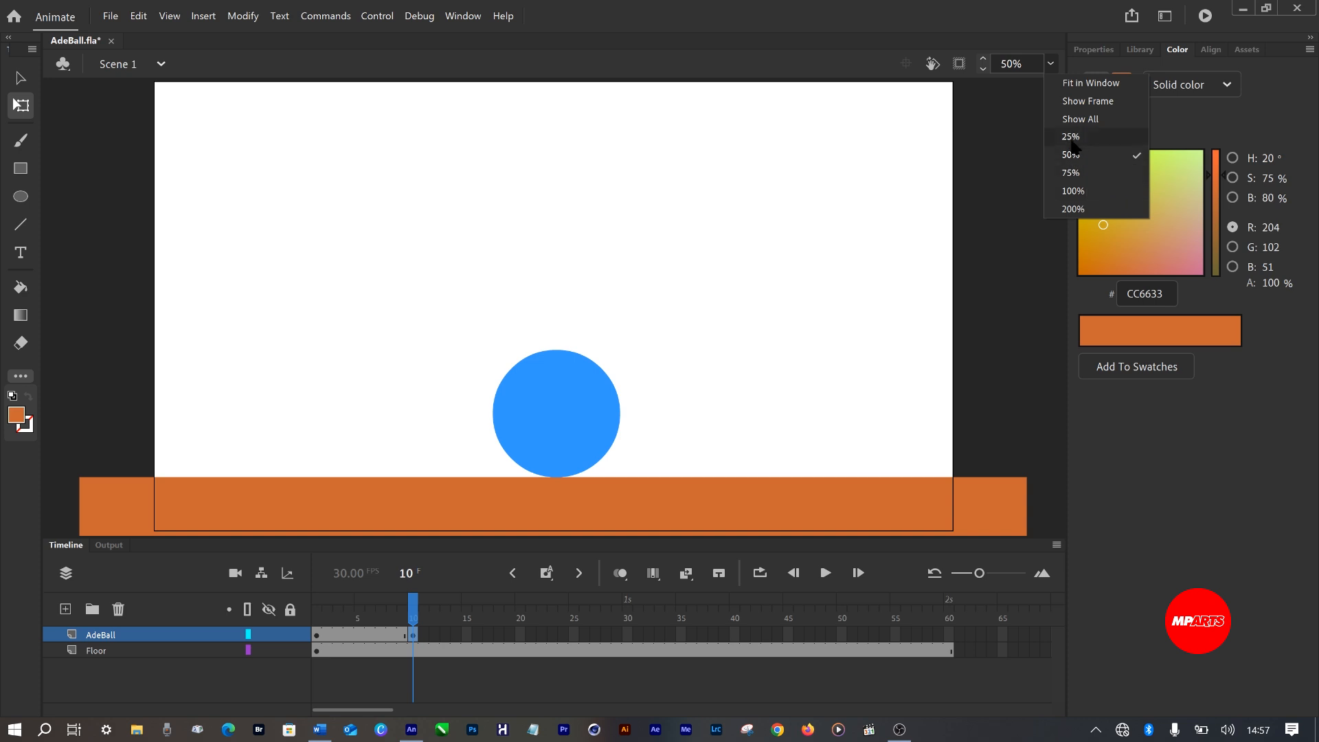
left_click(1072, 209)
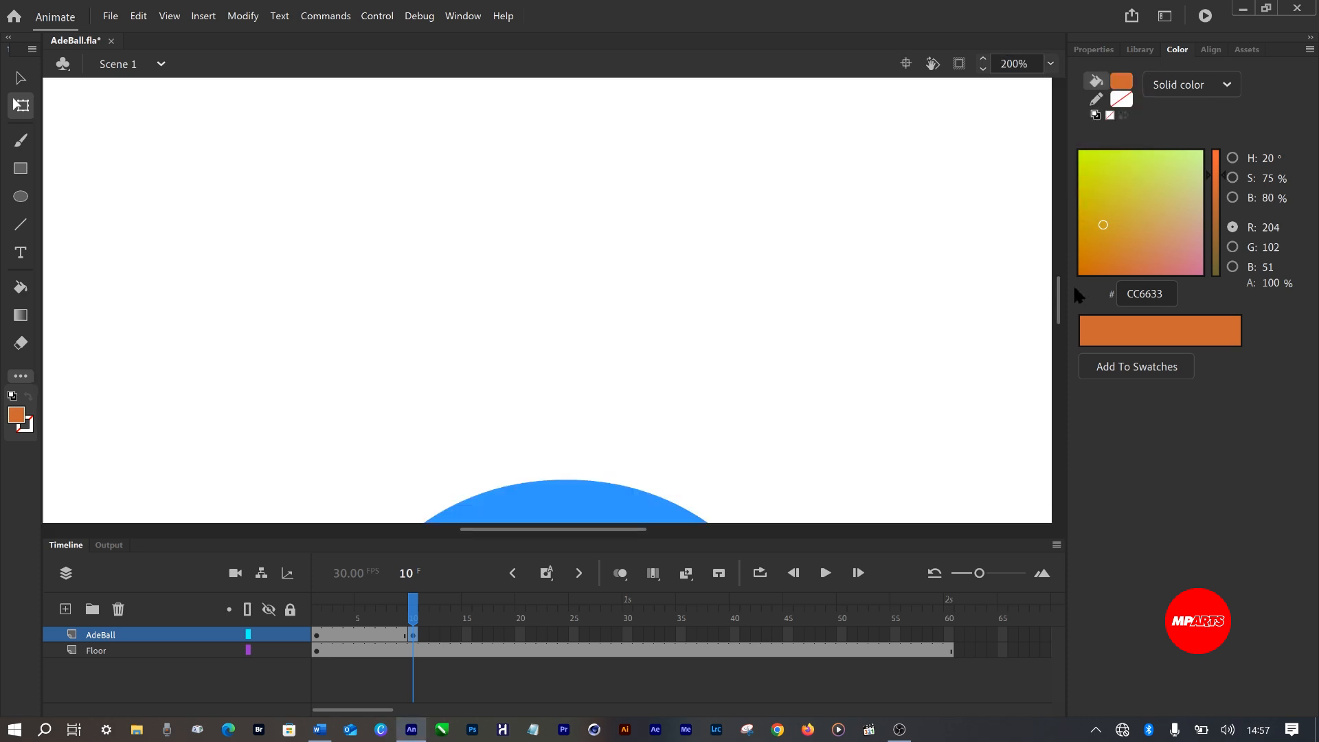
left_click_drag(1058, 294, 1058, 367)
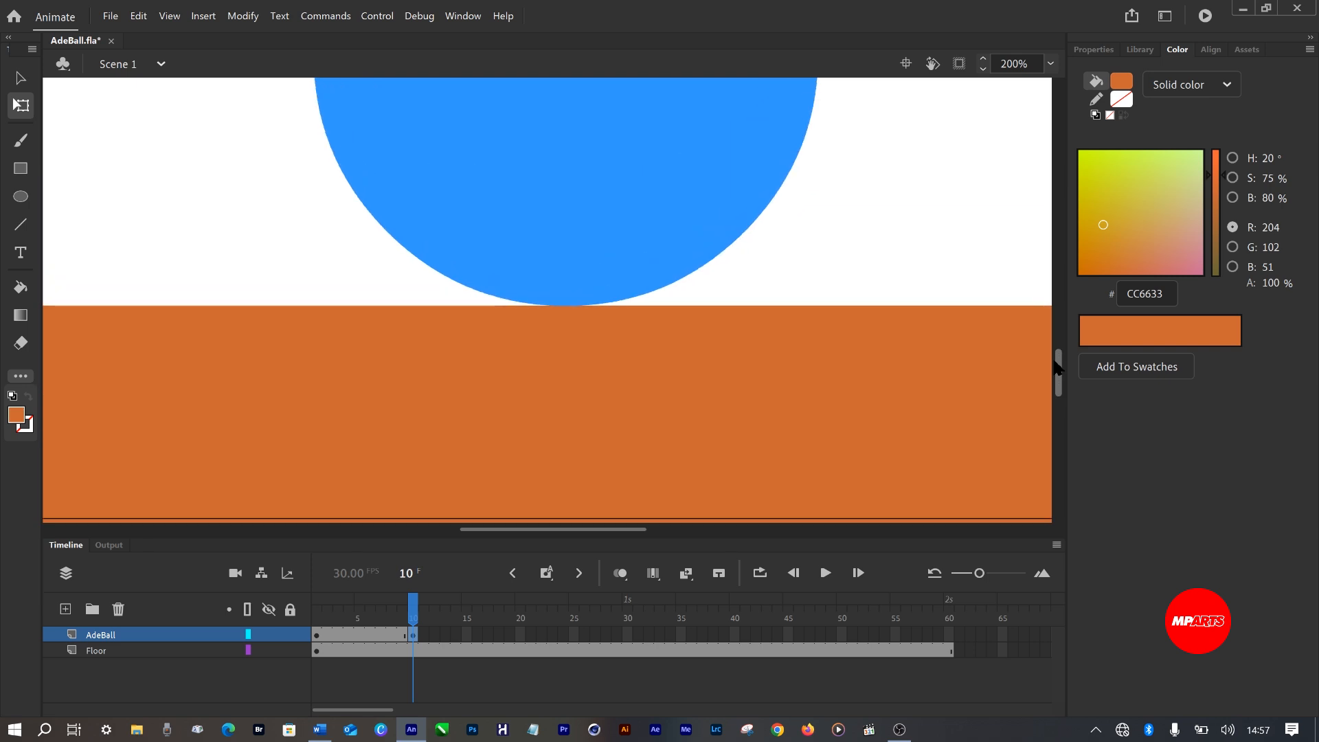
left_click(611, 239)
key("Down")
key("Down")
key("Down")
key("Down")
key("Down")
key("Down")
key("Down")
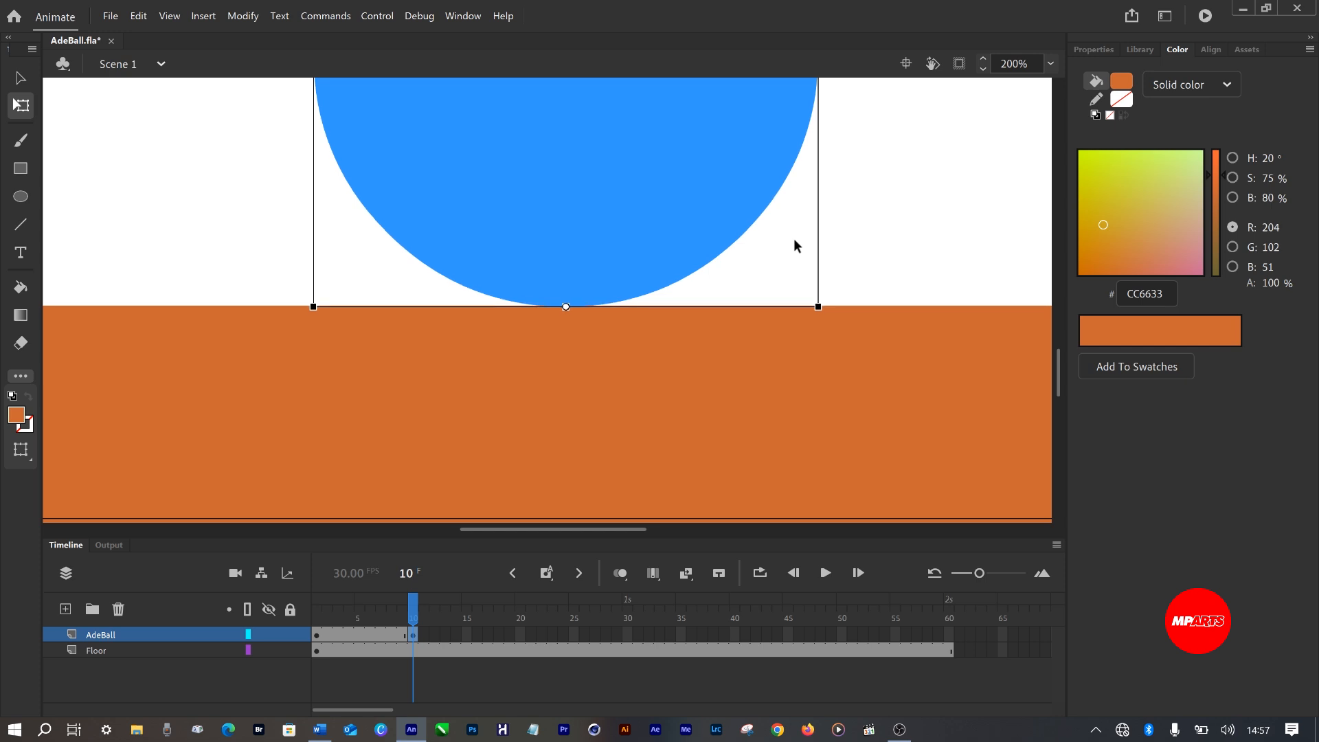
left_click(899, 245)
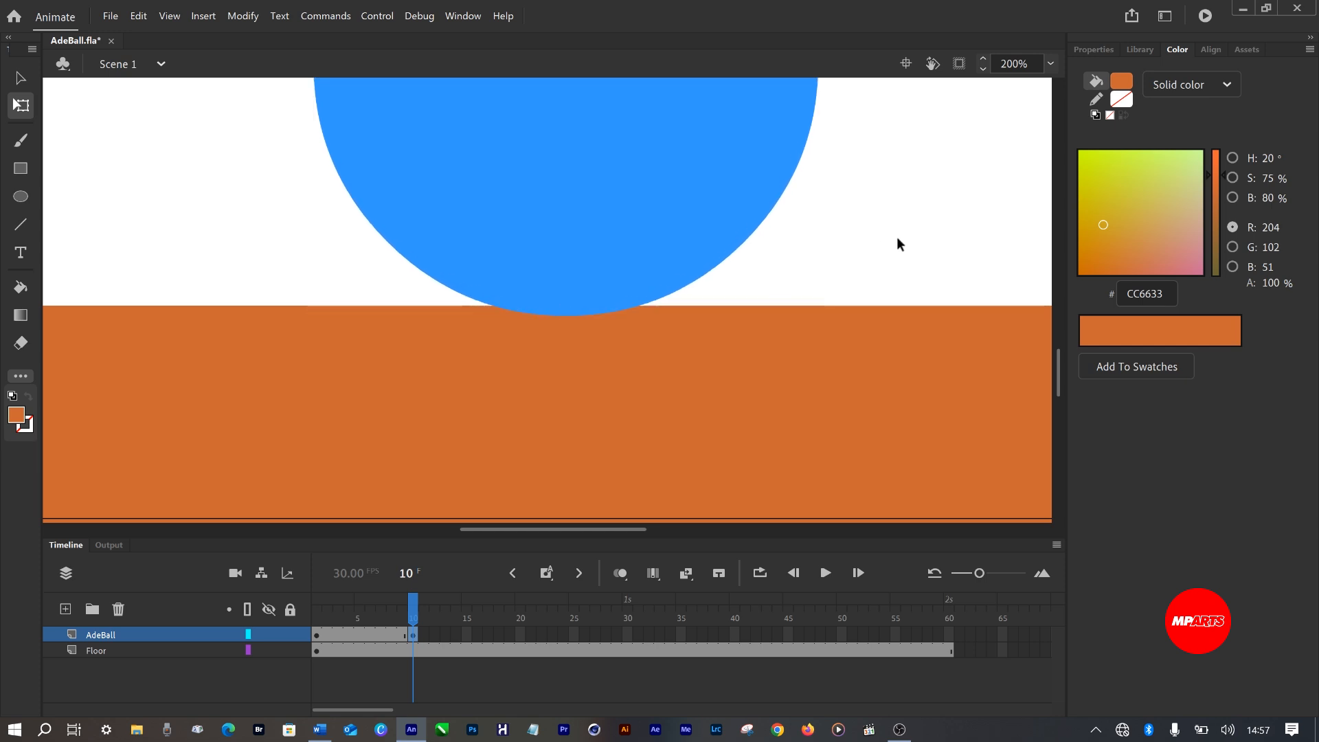
- Nudge the ball back up until its bottom edge just touches the floor's upper edge
left_click(585, 250)
key("Up")
key("Up")
key("Up")
key("Up")
key("Up")
key("Up")
key("Up")
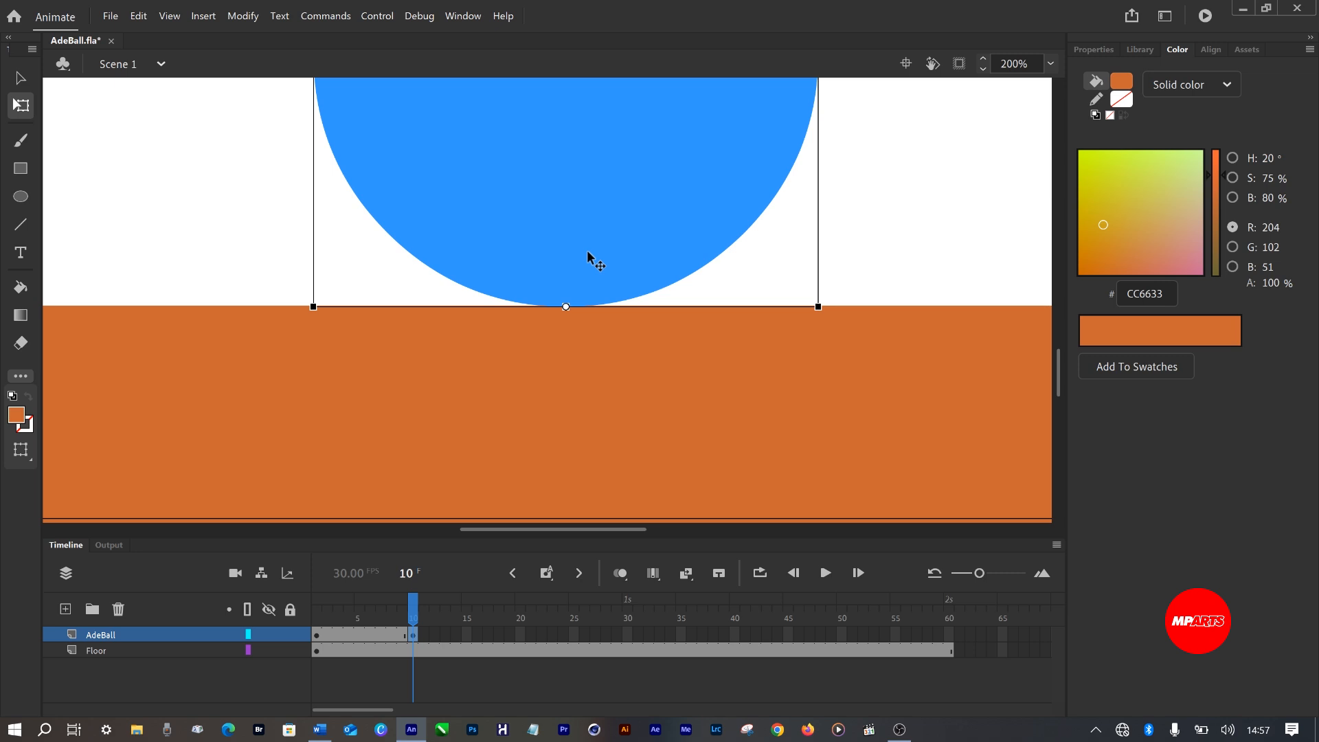
left_click(934, 196)
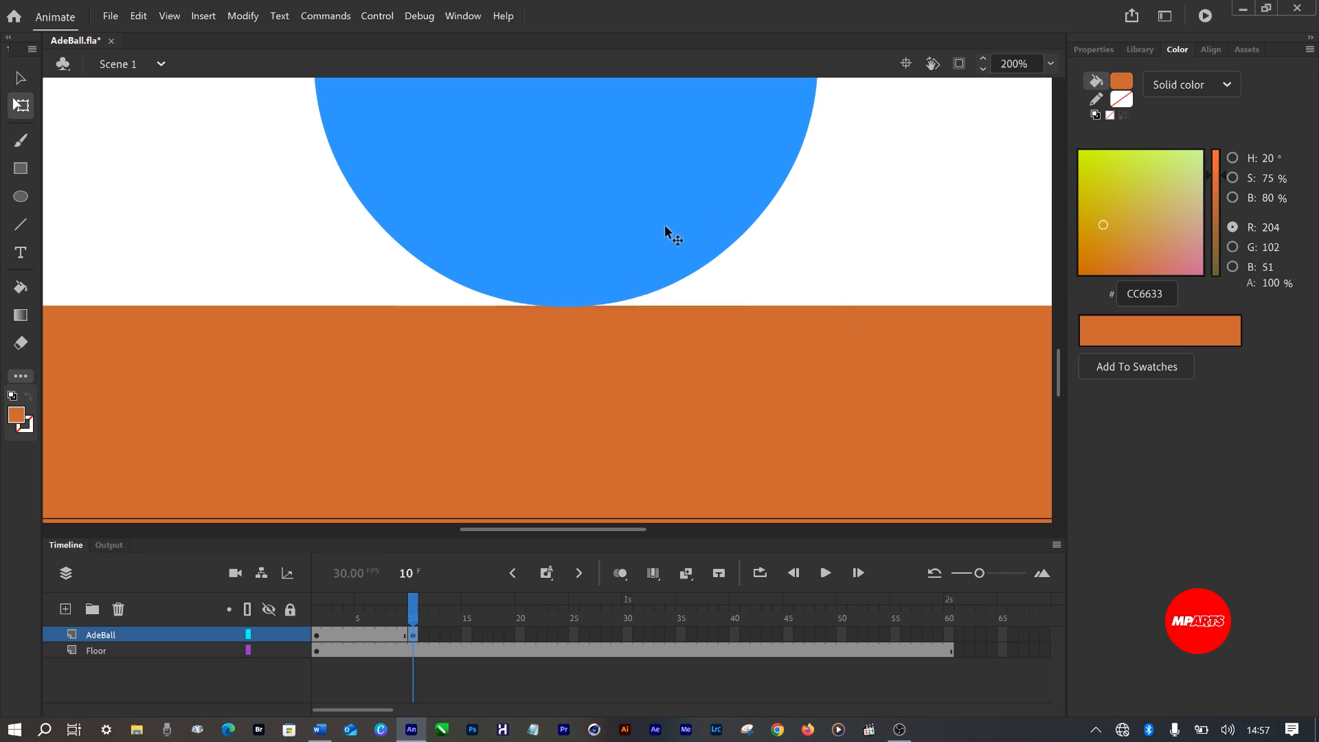
- Deselect the ball, save the document and return the stage magnification to 50%
left_click(639, 231)
left_click(905, 241)
key("ctrl+s")
left_click(1051, 63)
left_click(1076, 156)
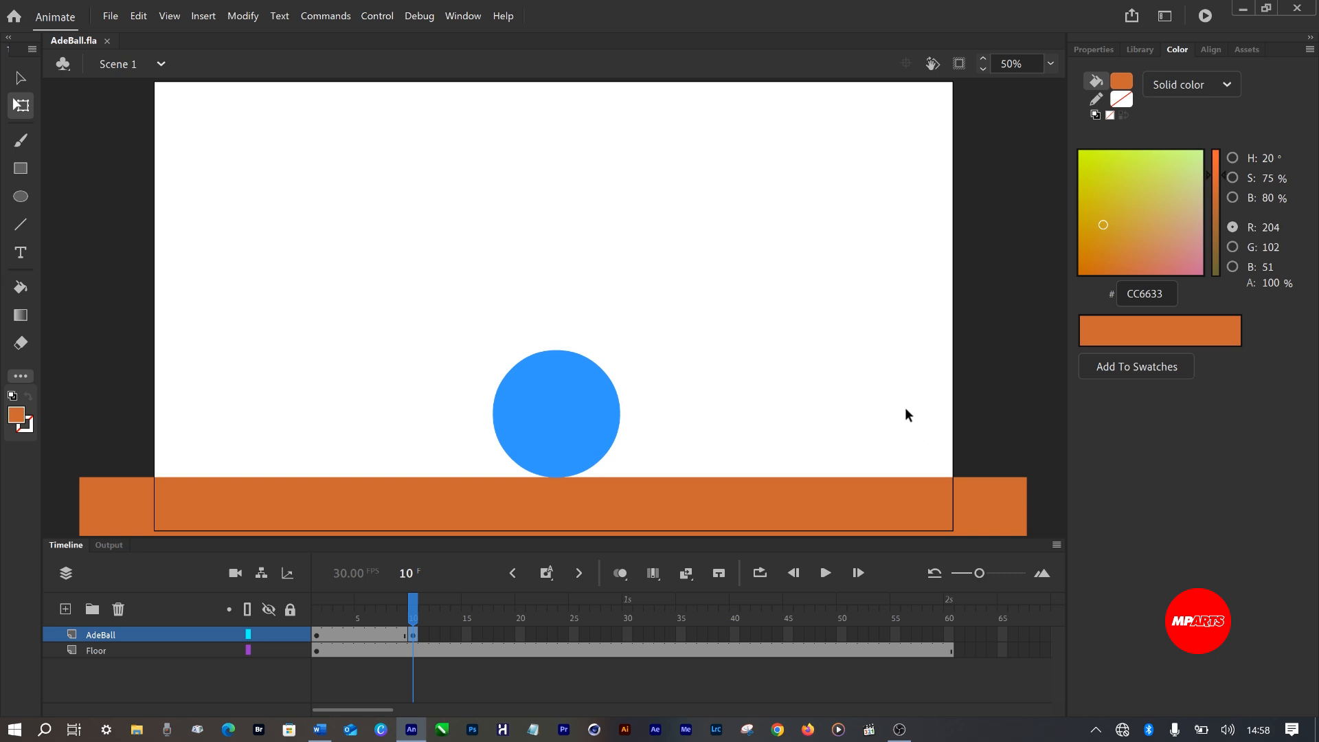
- Compare the ball's position in the AdeBall layer's keyframes at frames 1 and 10
left_click(315, 631)
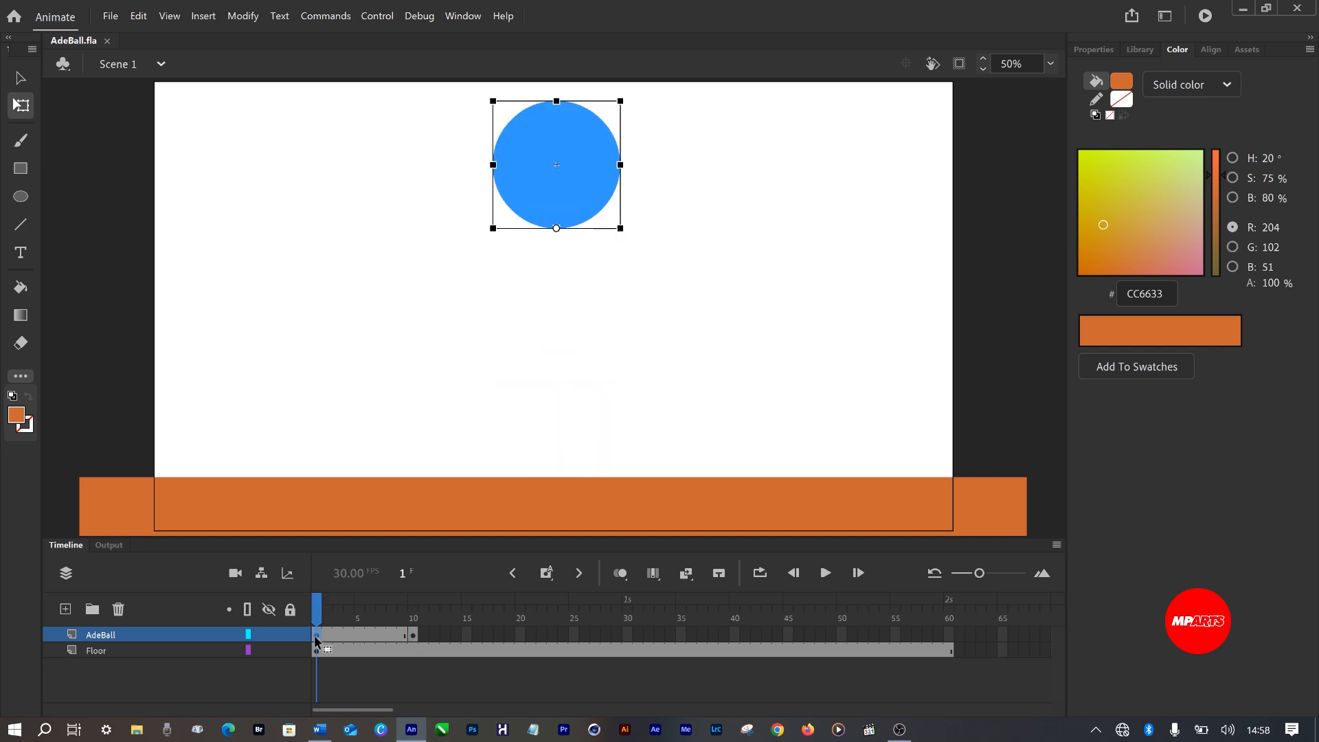
left_click(414, 637)
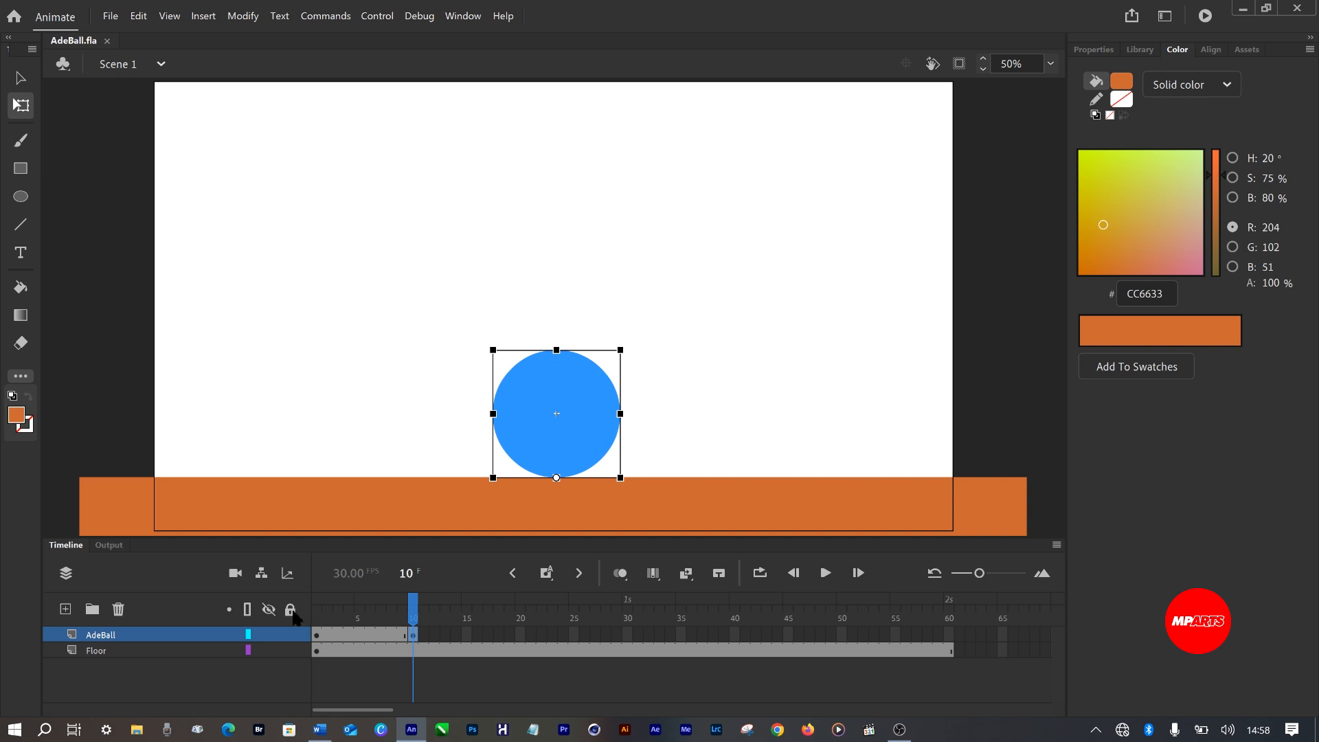
left_click(316, 635)
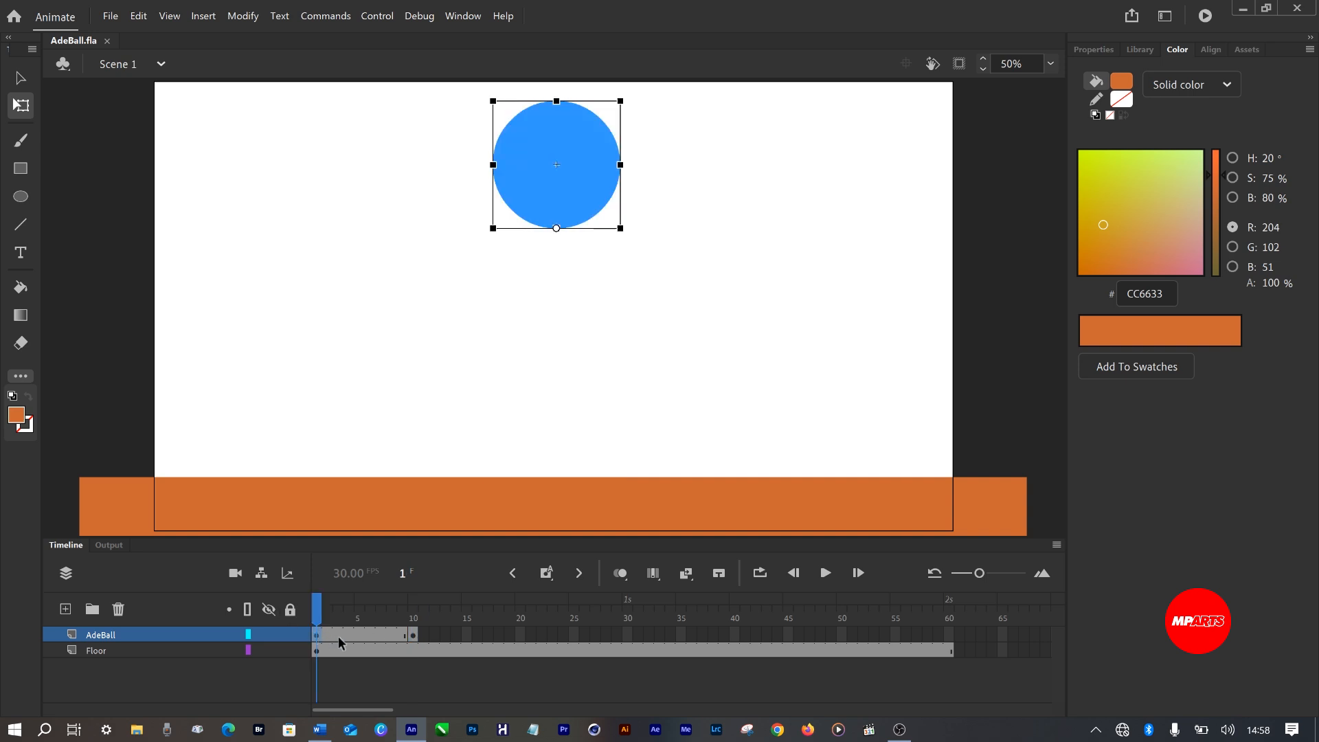
- Select the AdeBall layer's frame range from frame 10 back to frame 1 twice, clearing the selection each time
left_click(413, 637)
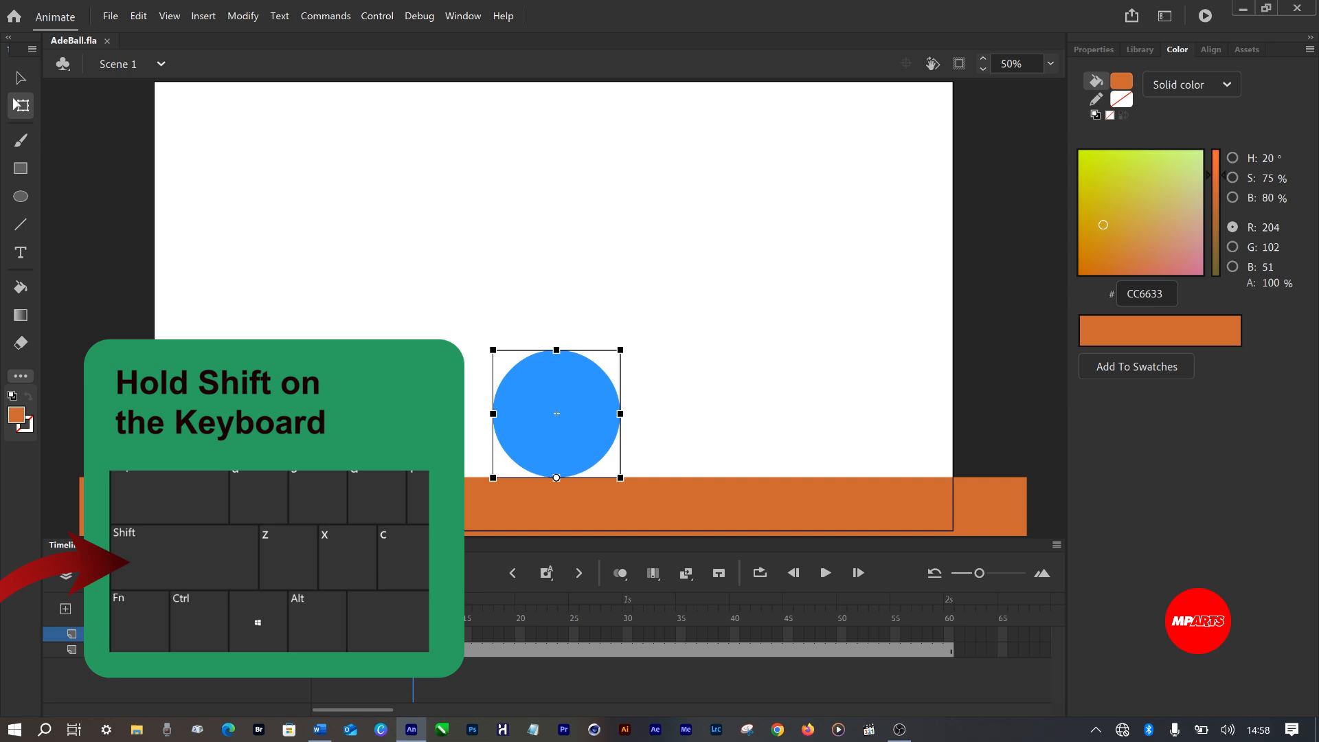
left_click(318, 638, "shift")
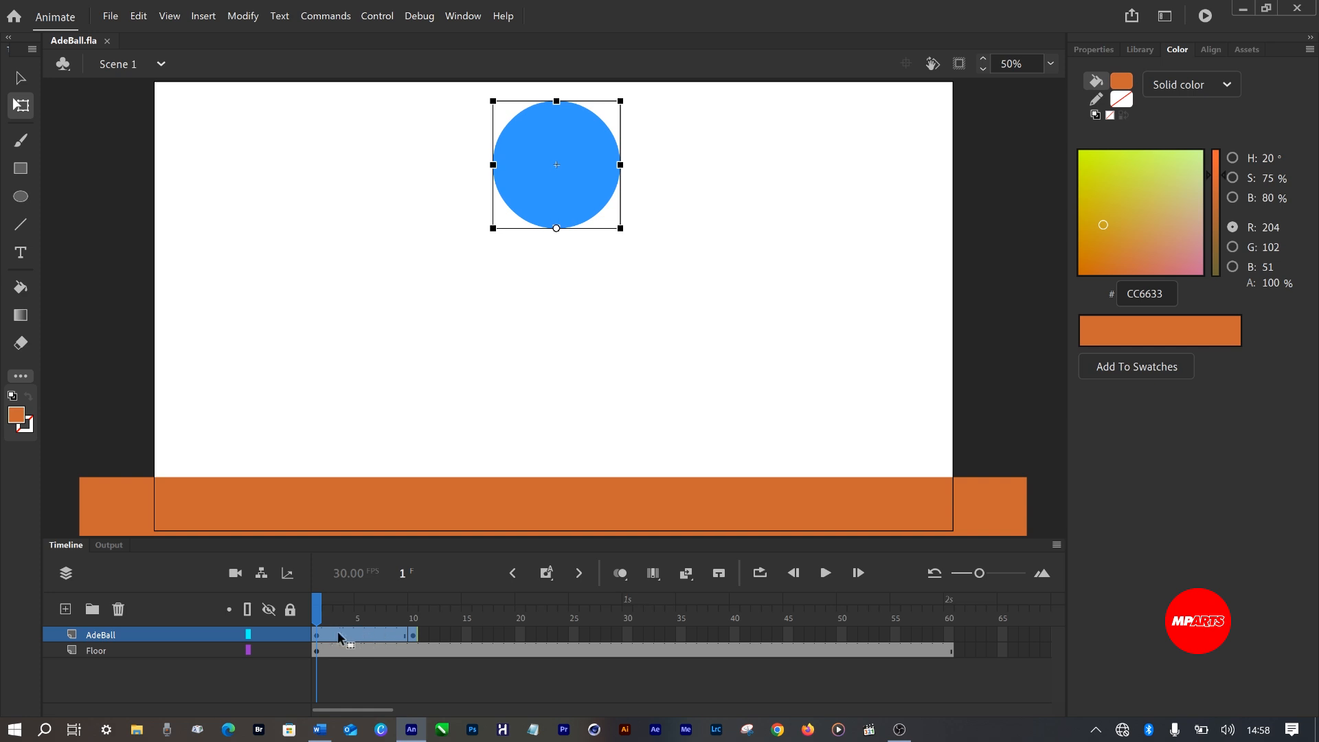
left_click(373, 656)
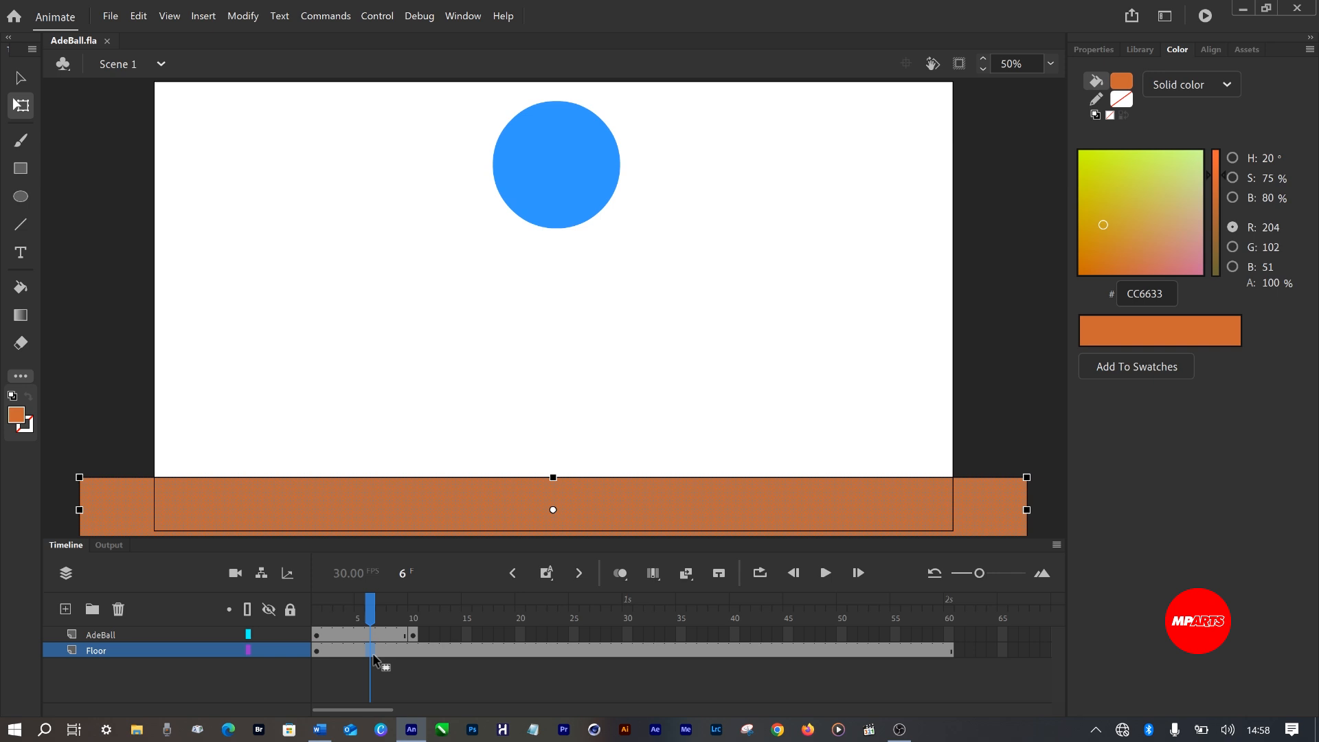
left_click(413, 635)
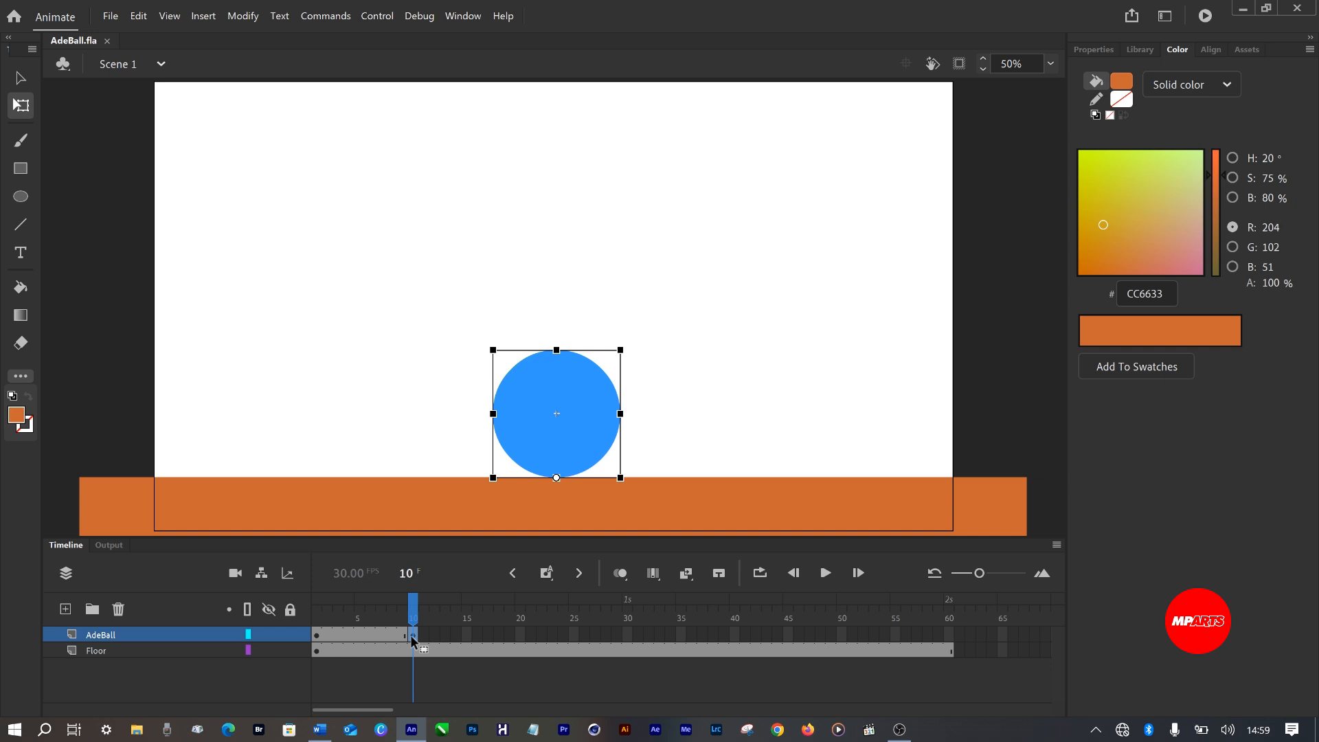
left_click(317, 636)
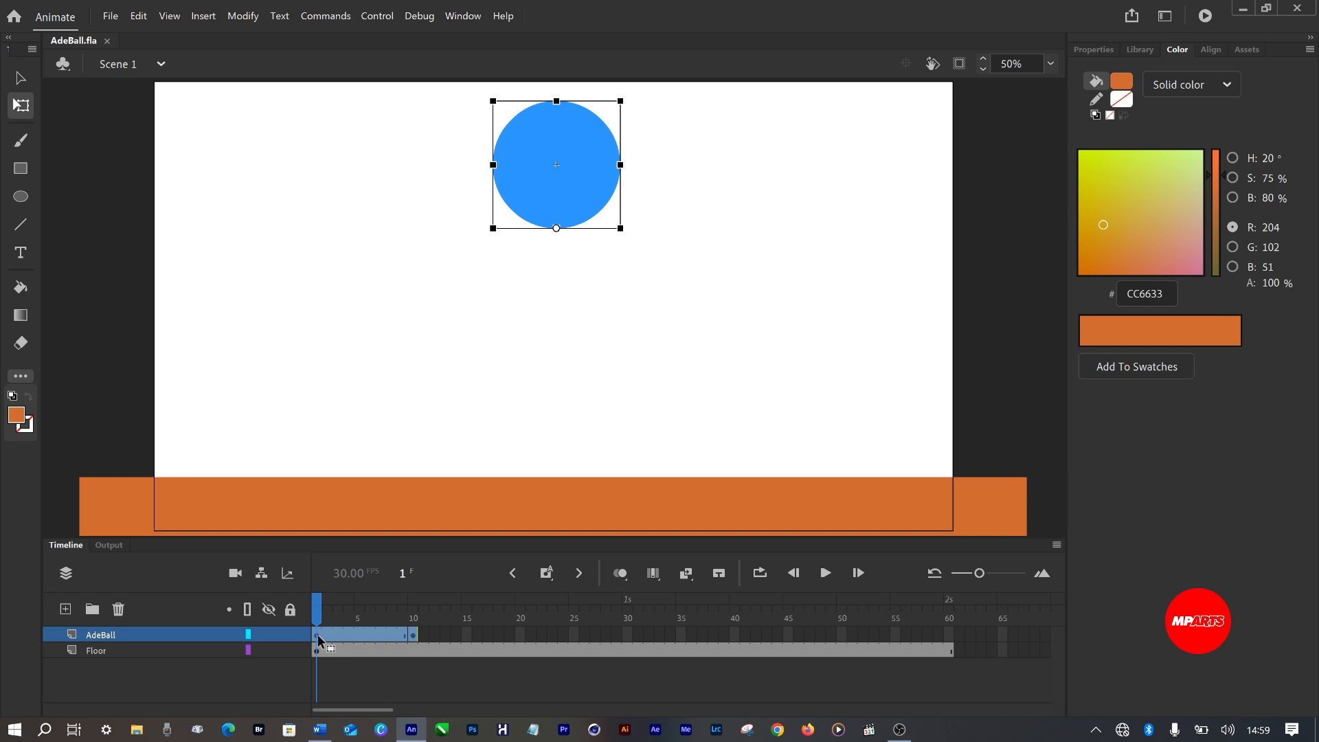
left_click(434, 633)
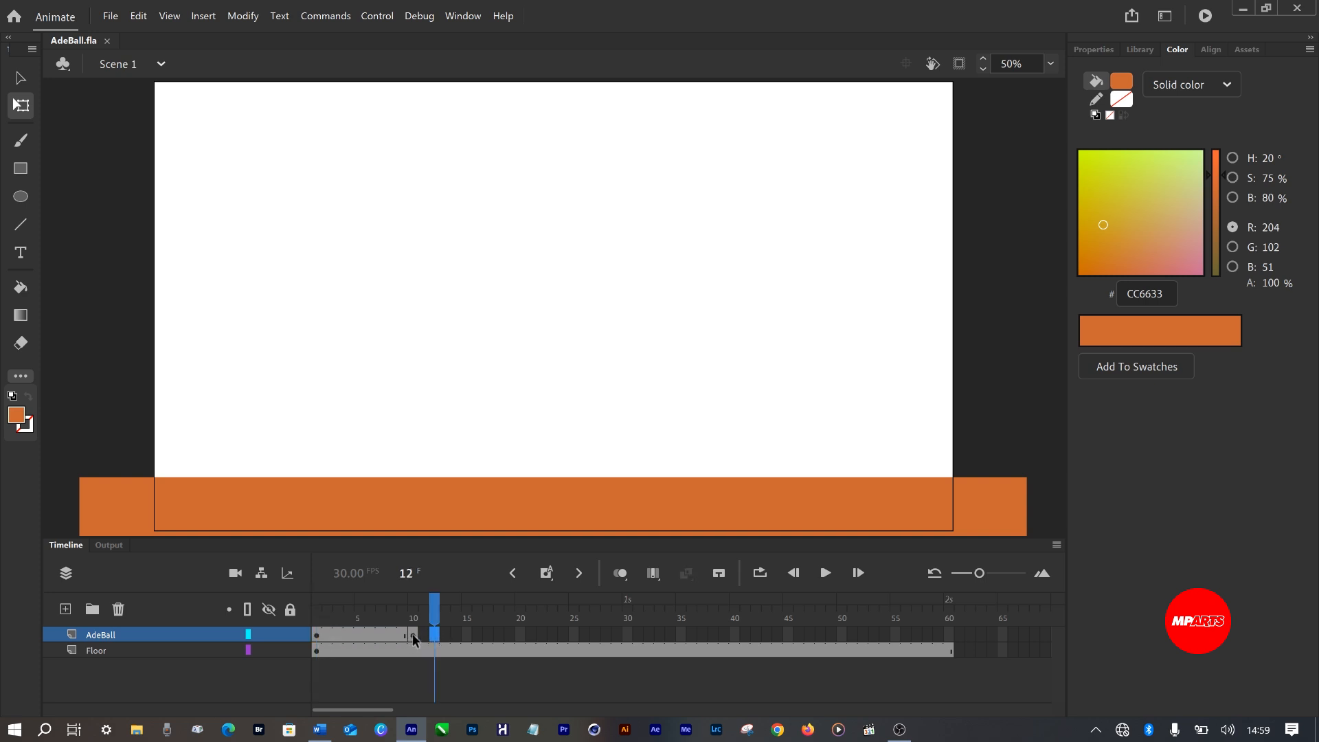
- Sweep-select AdeBall frames between 10 and 1 in both directions, and clear the selection after each pass
left_click_drag(412, 634, 316, 629)
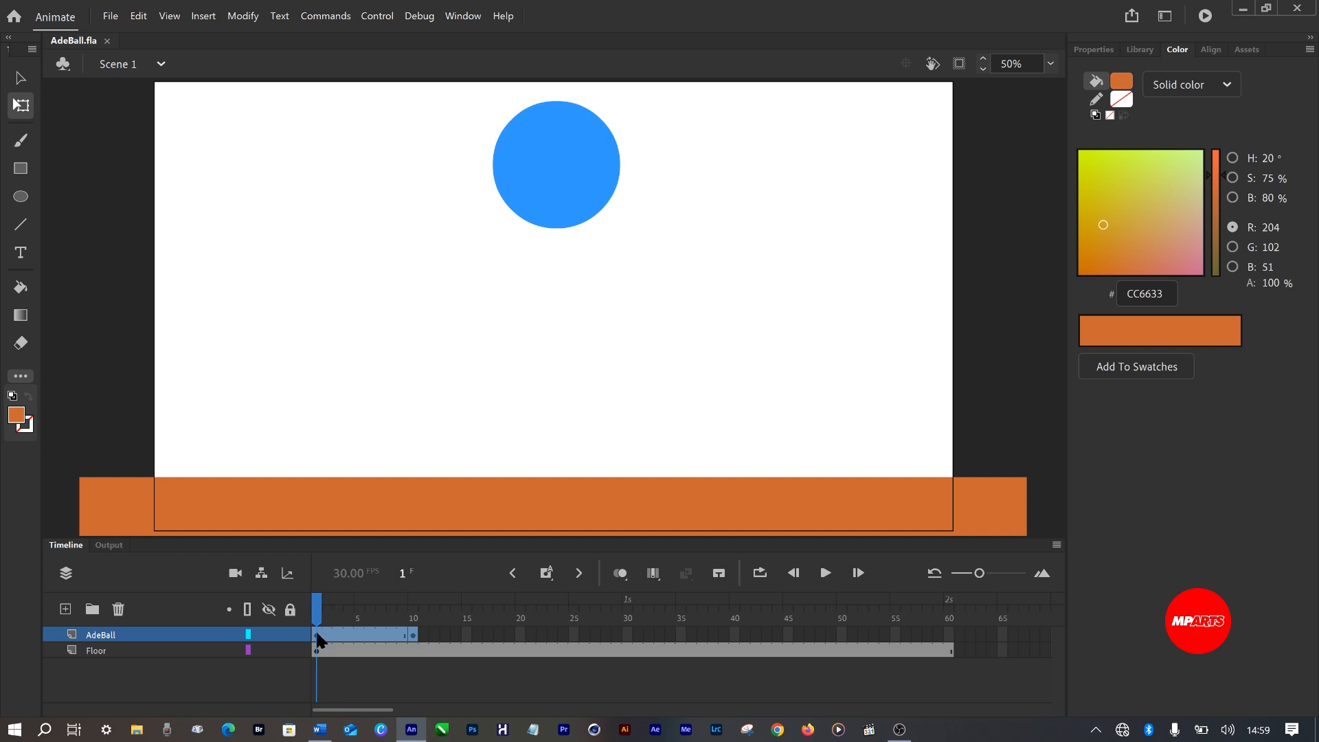
left_click(316, 634)
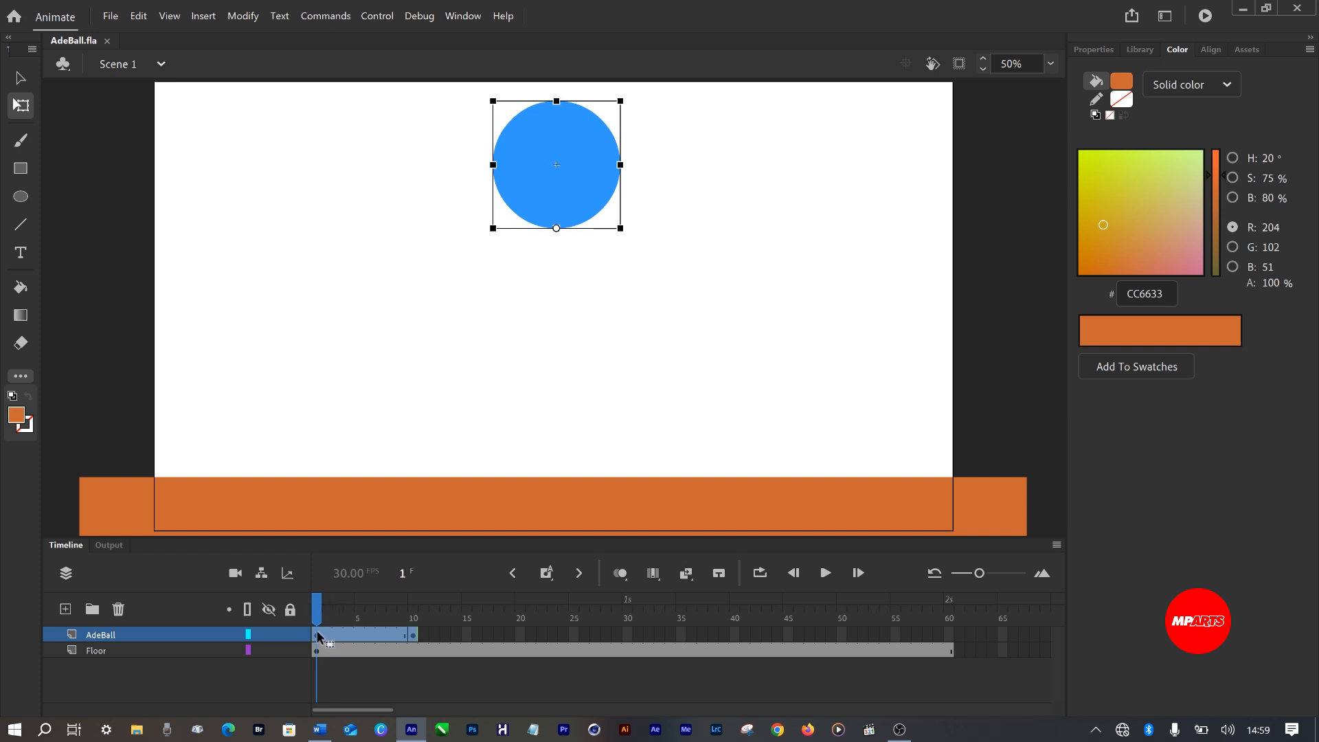
left_click(446, 635)
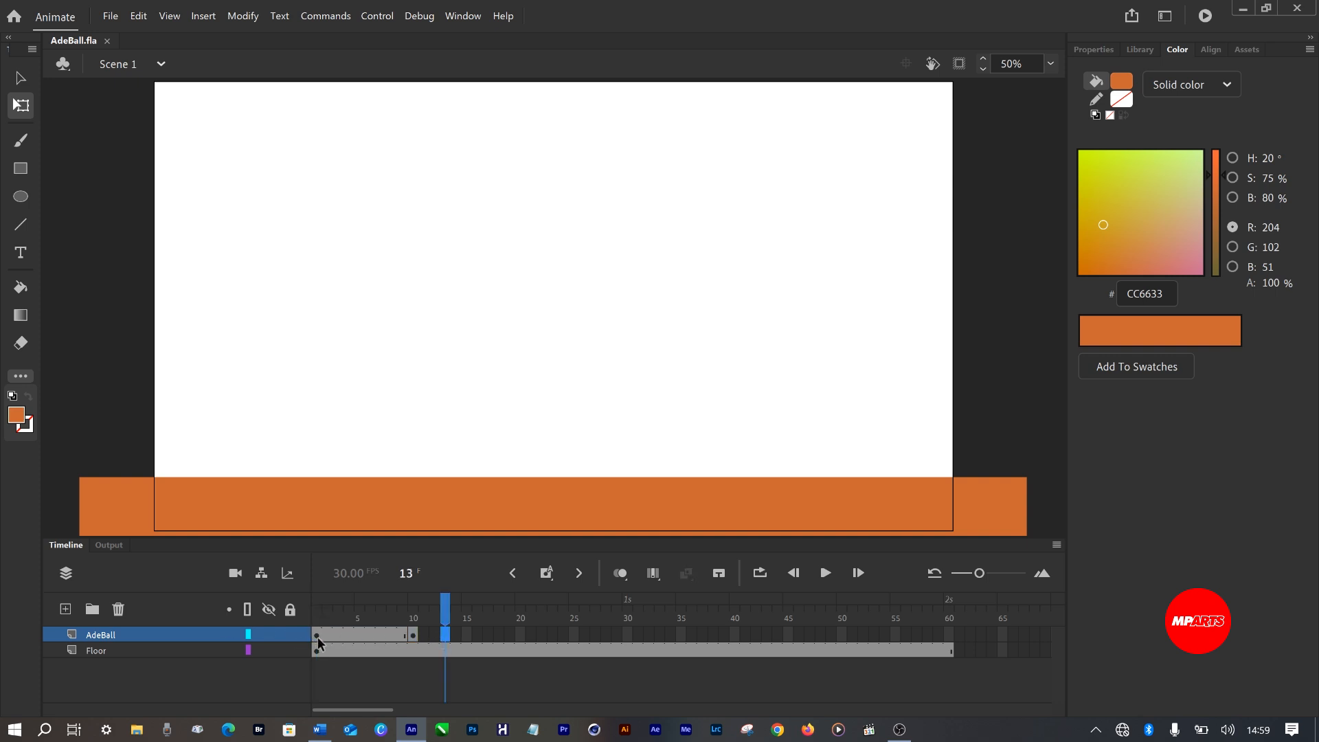
left_click_drag(316, 635, 411, 636)
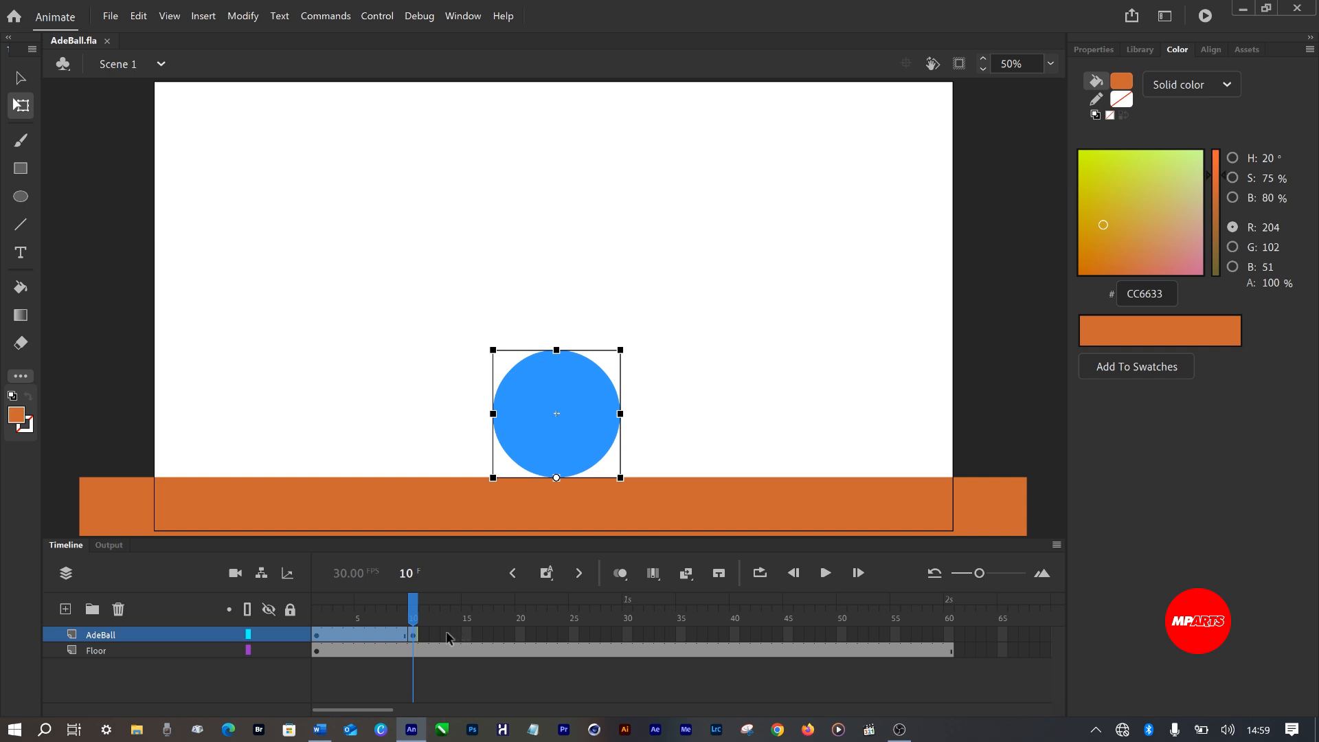
left_click(359, 658)
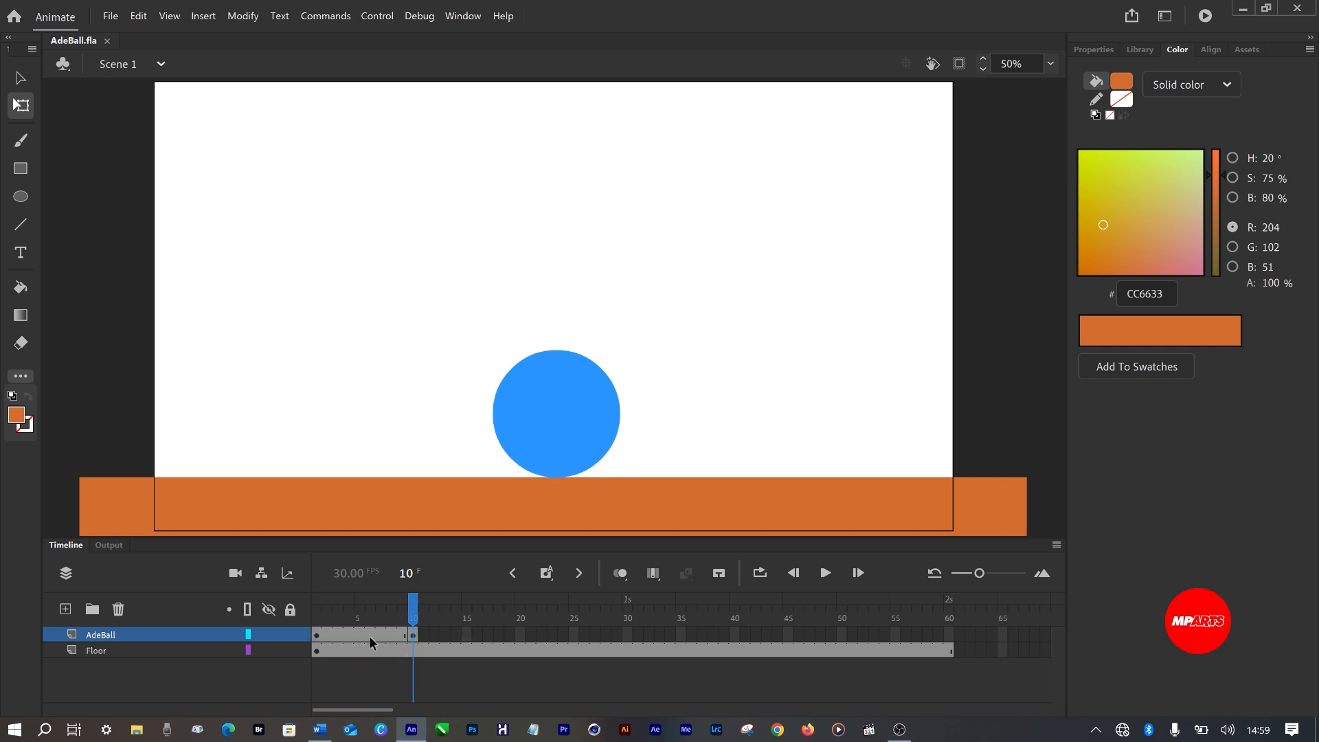
left_click(369, 636)
left_click_drag(375, 658, 660, 671)
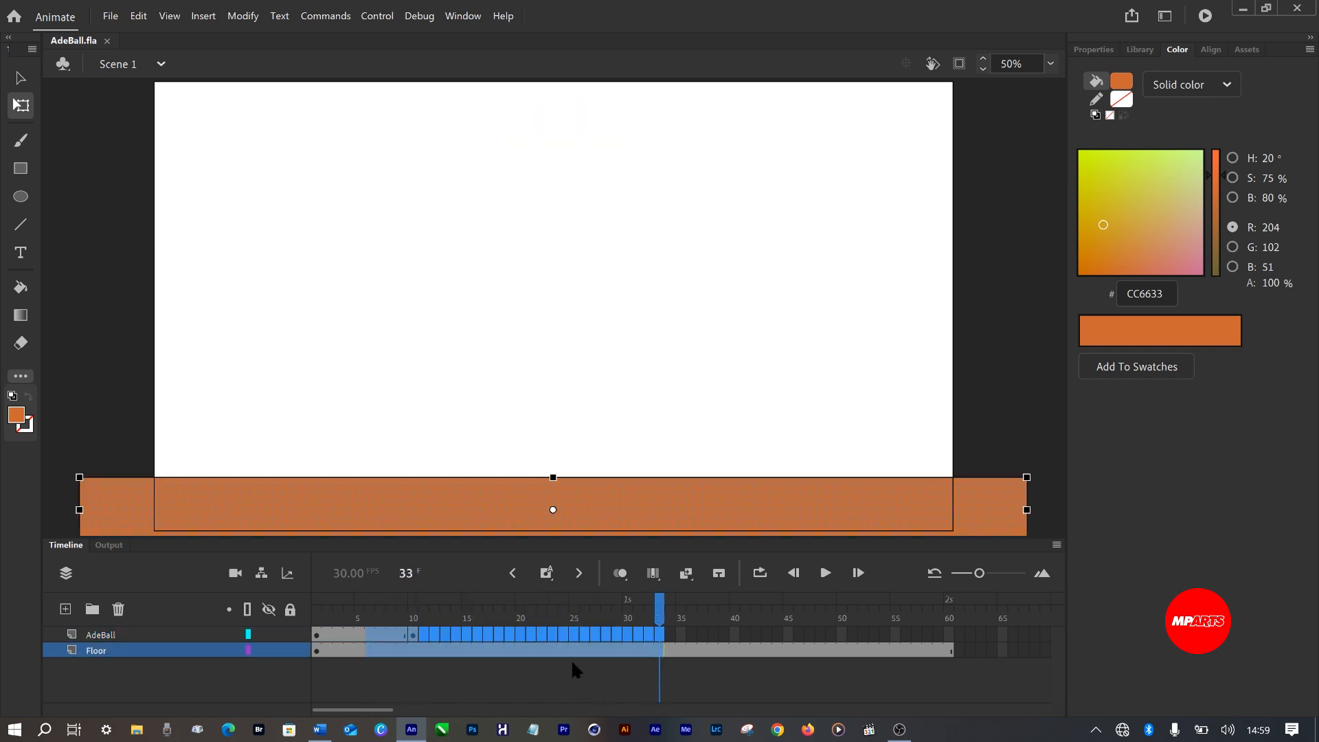
left_click(474, 677)
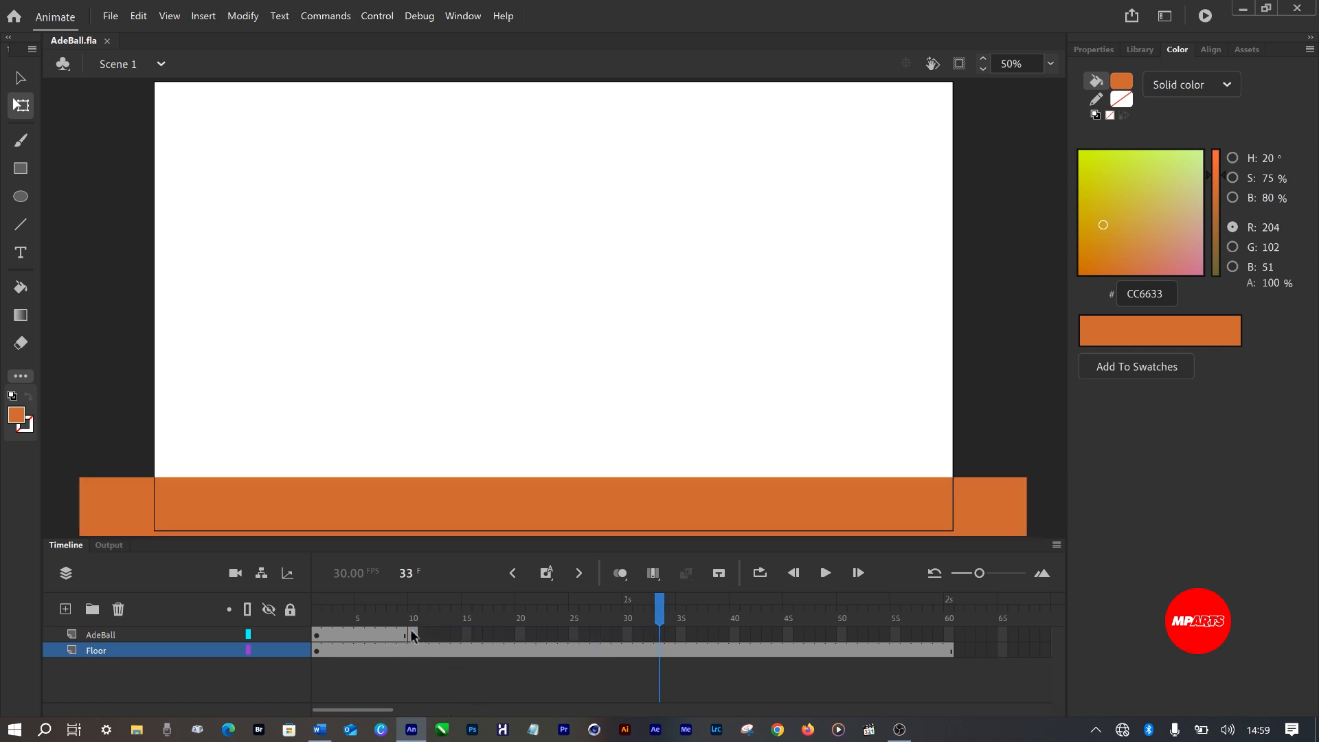
- Select frames 1 to 10 of the AdeBall layer as one range
left_click(414, 633)
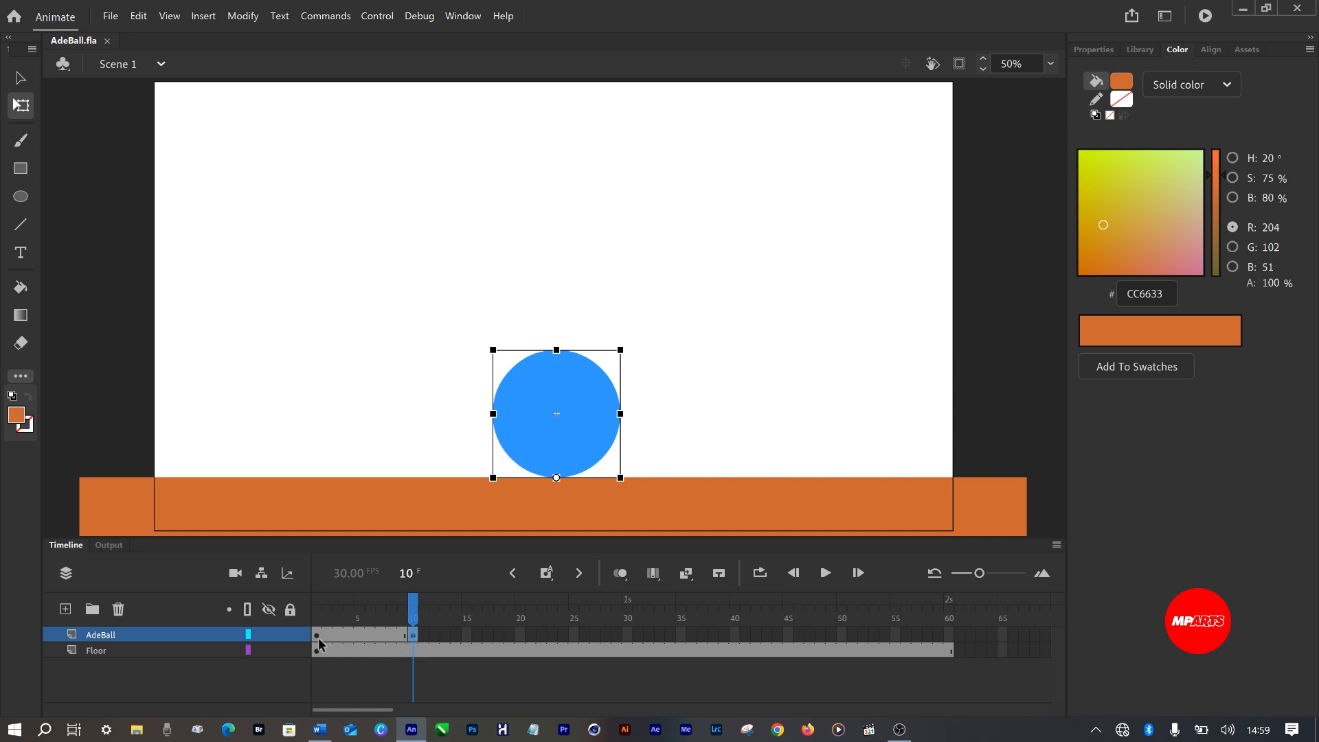
left_click(318, 636)
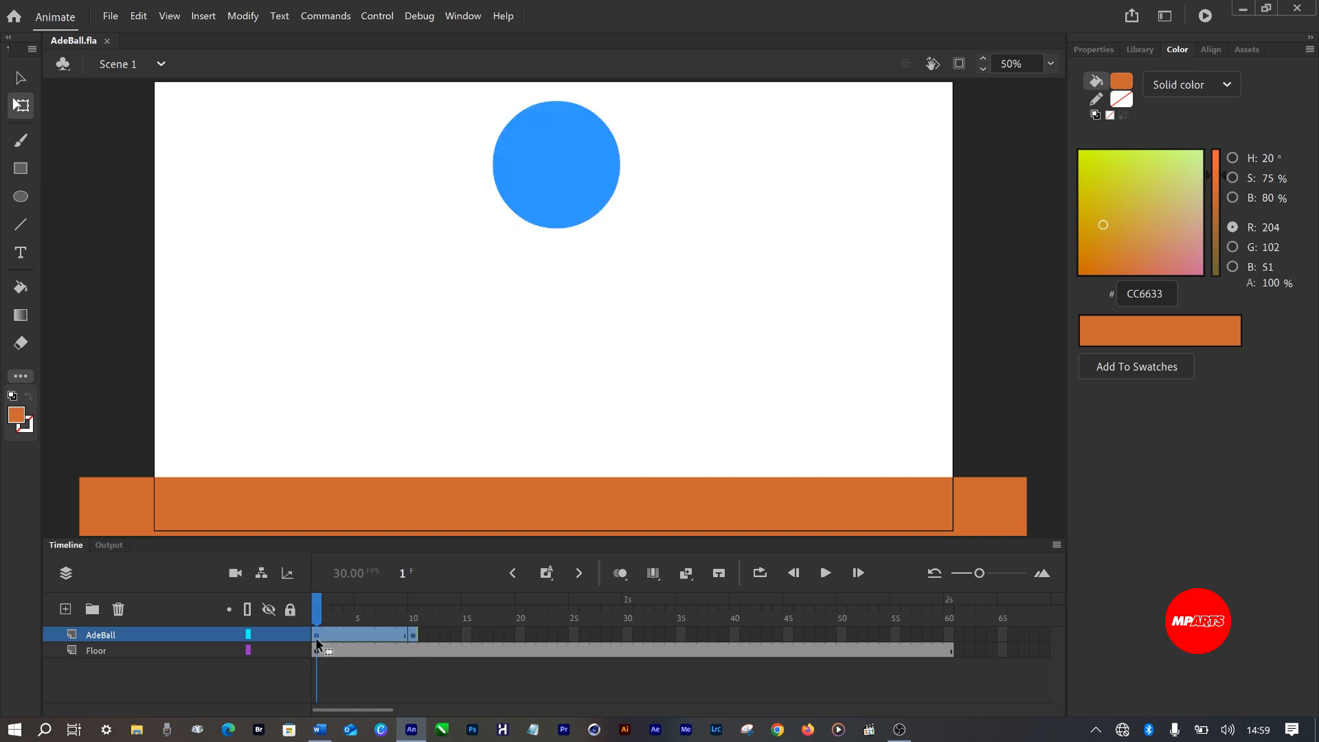
- Create a classic tween across frames 1 to 10 of the AdeBall layer and scrub through the ball's fall
right_click(367, 639)
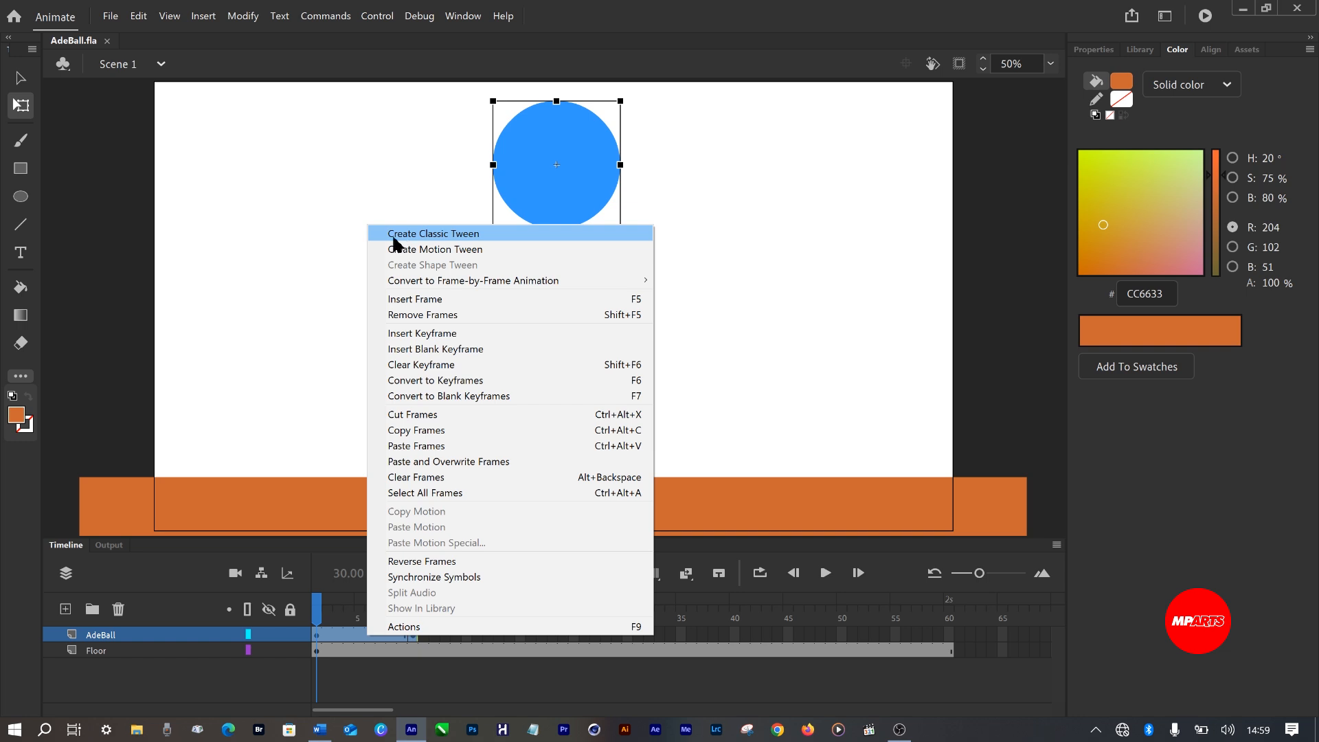
left_click(448, 235)
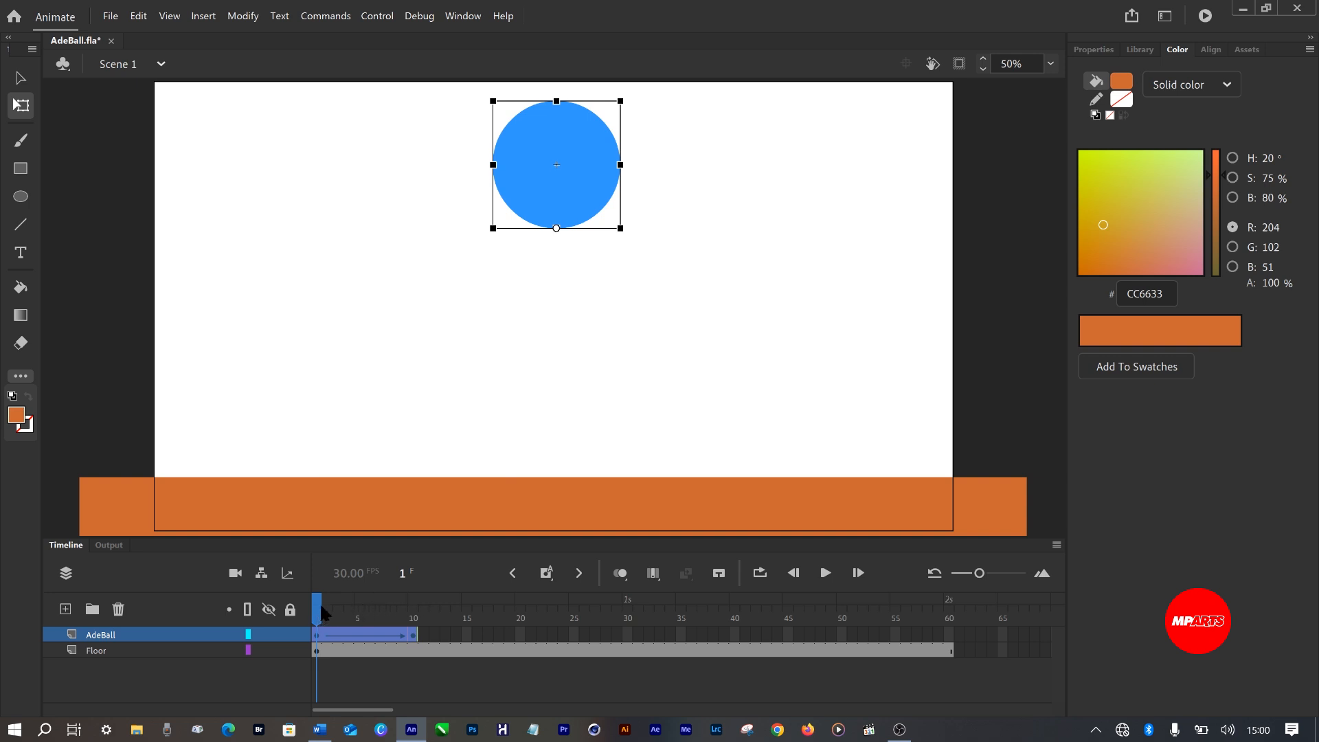
left_click_drag(321, 605, 392, 611)
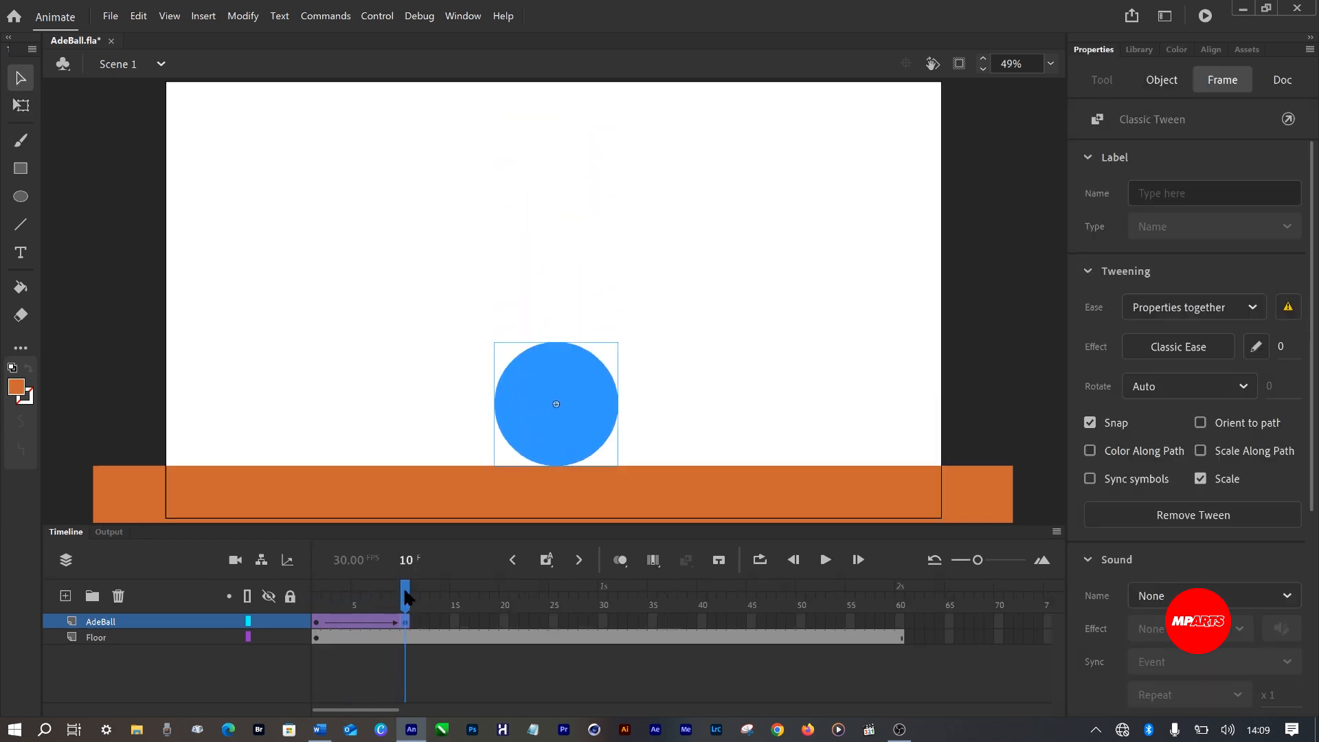
left_click_drag(404, 603, 294, 599)
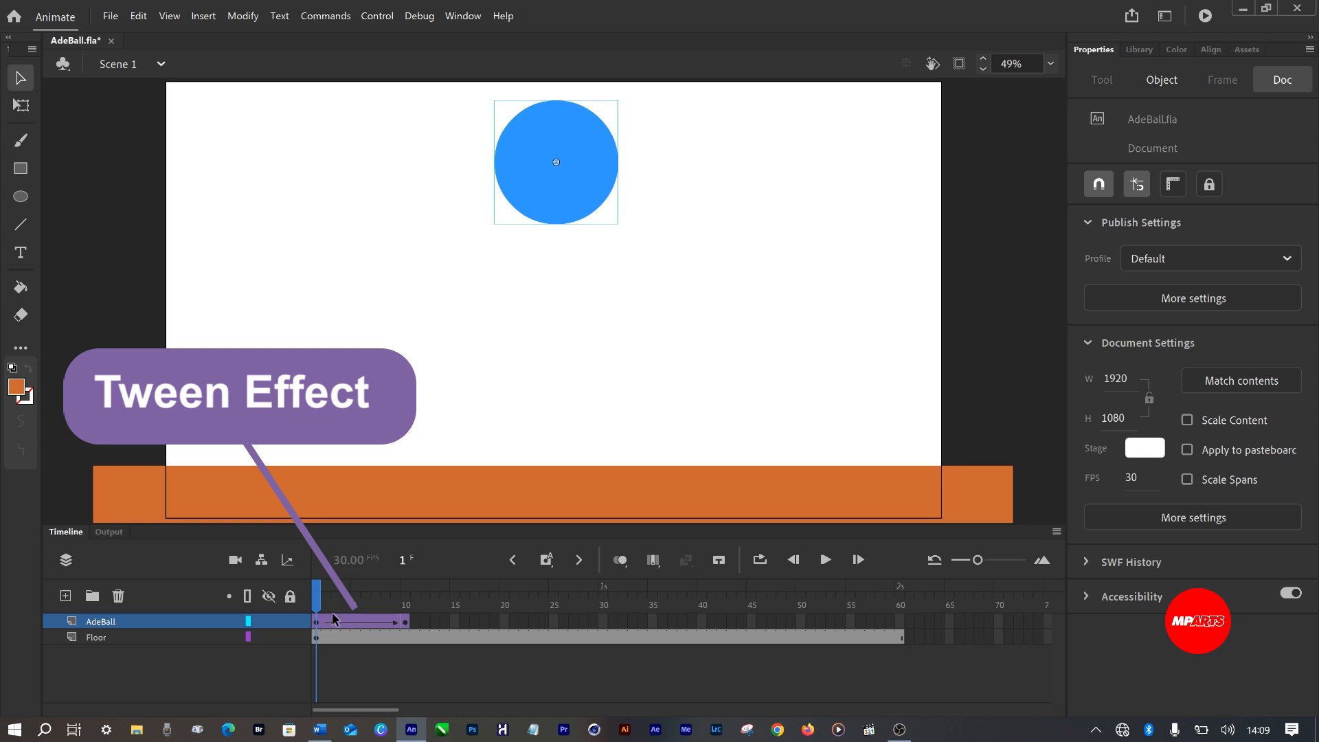
left_click_drag(346, 606, 406, 640)
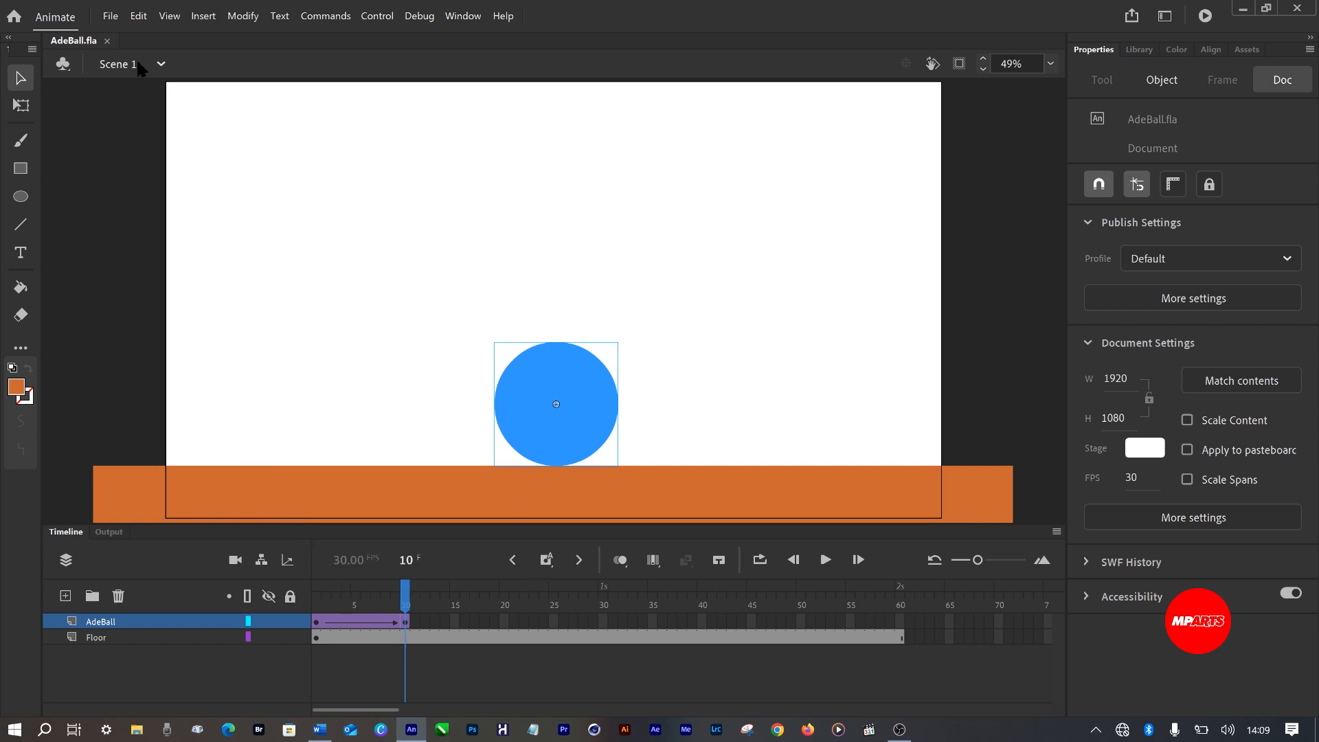
left_click(118, 21)
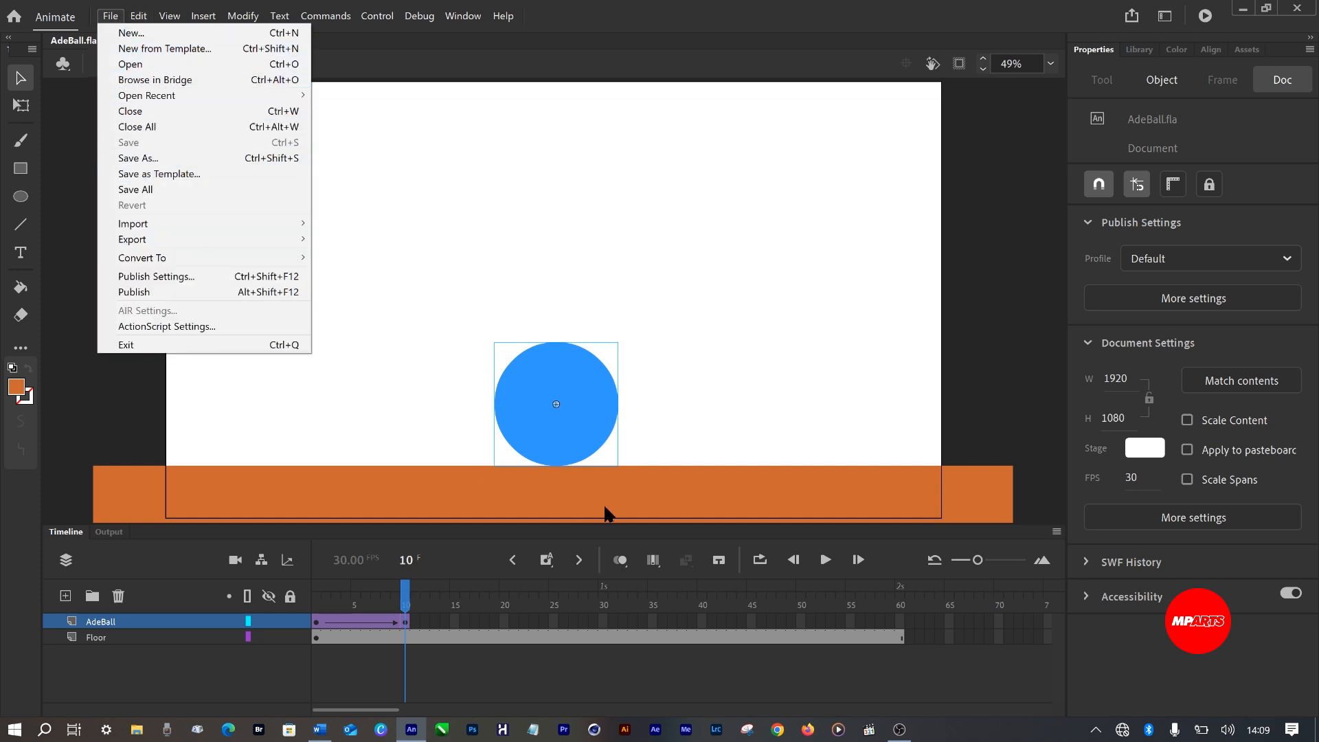
left_click(589, 447)
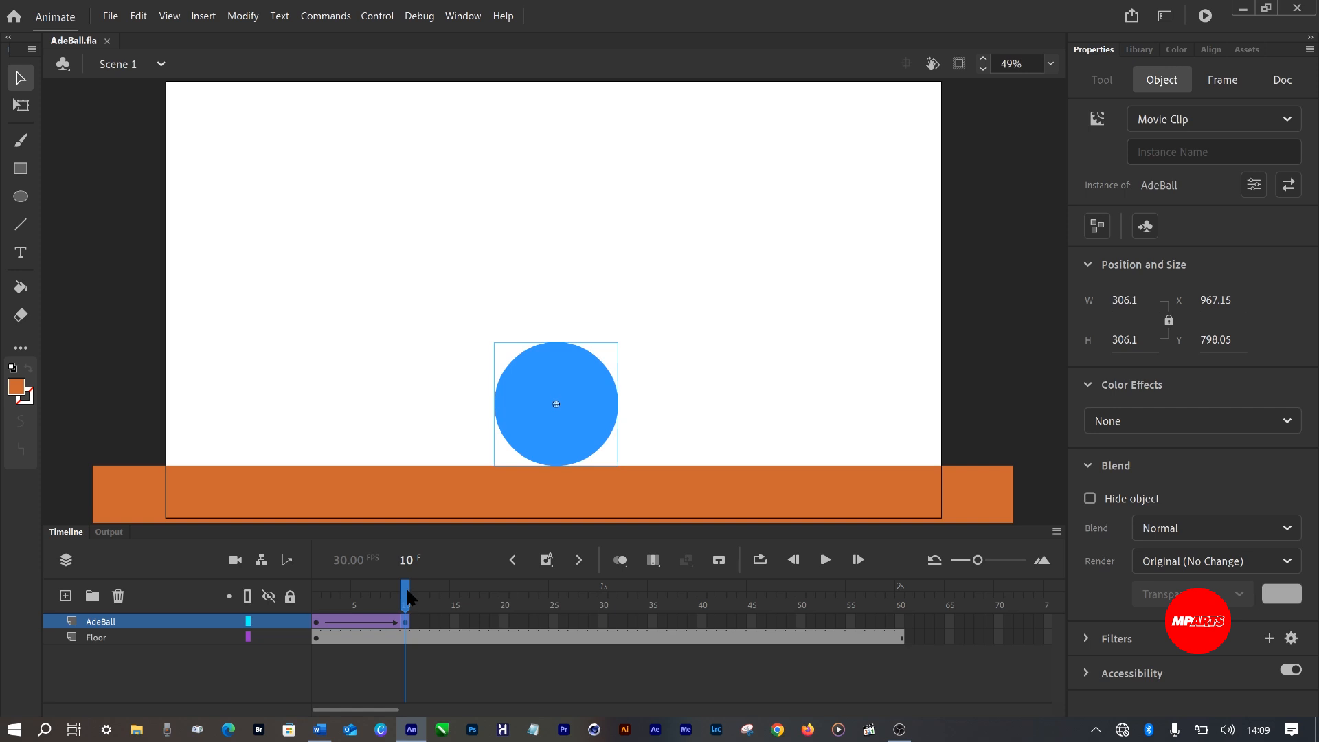
- Review the tweened fall of the ball between frames 1 and 10 of the AdeBall layer
left_click(328, 614)
left_click_drag(328, 613, 407, 619)
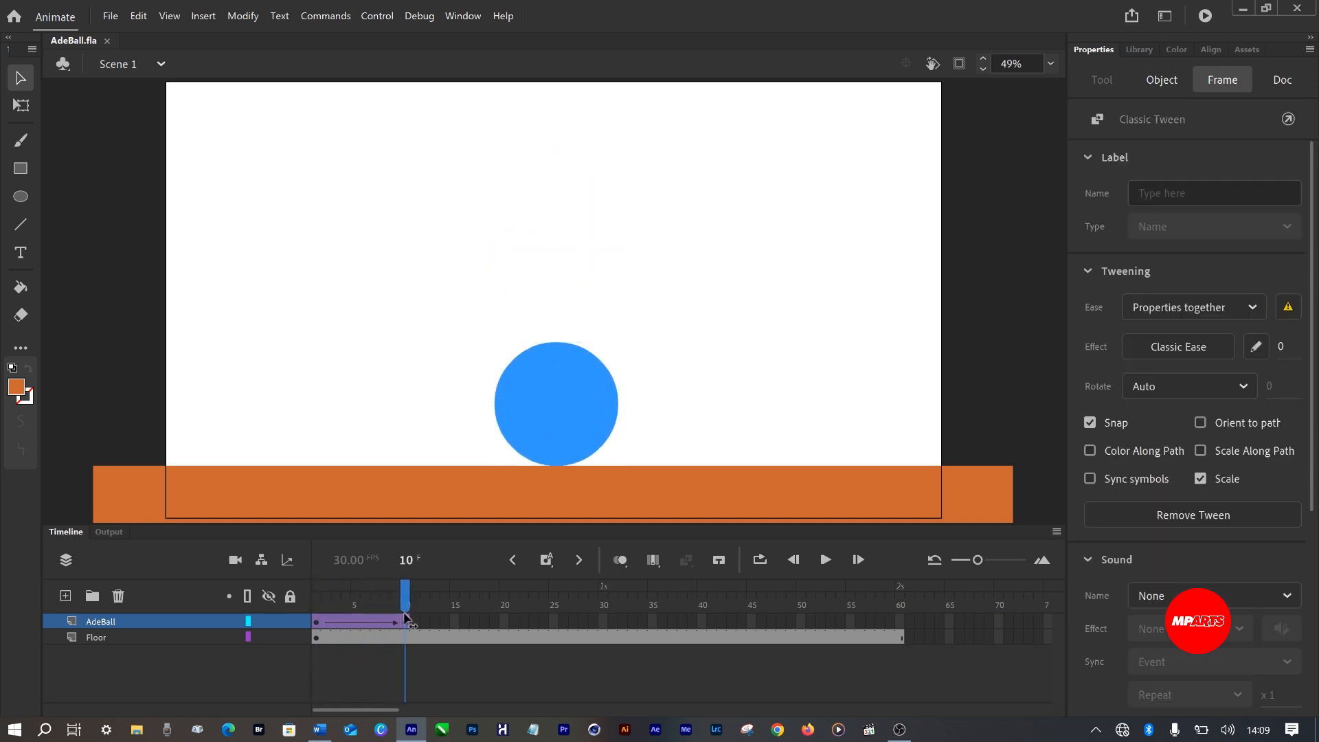
left_click(315, 622)
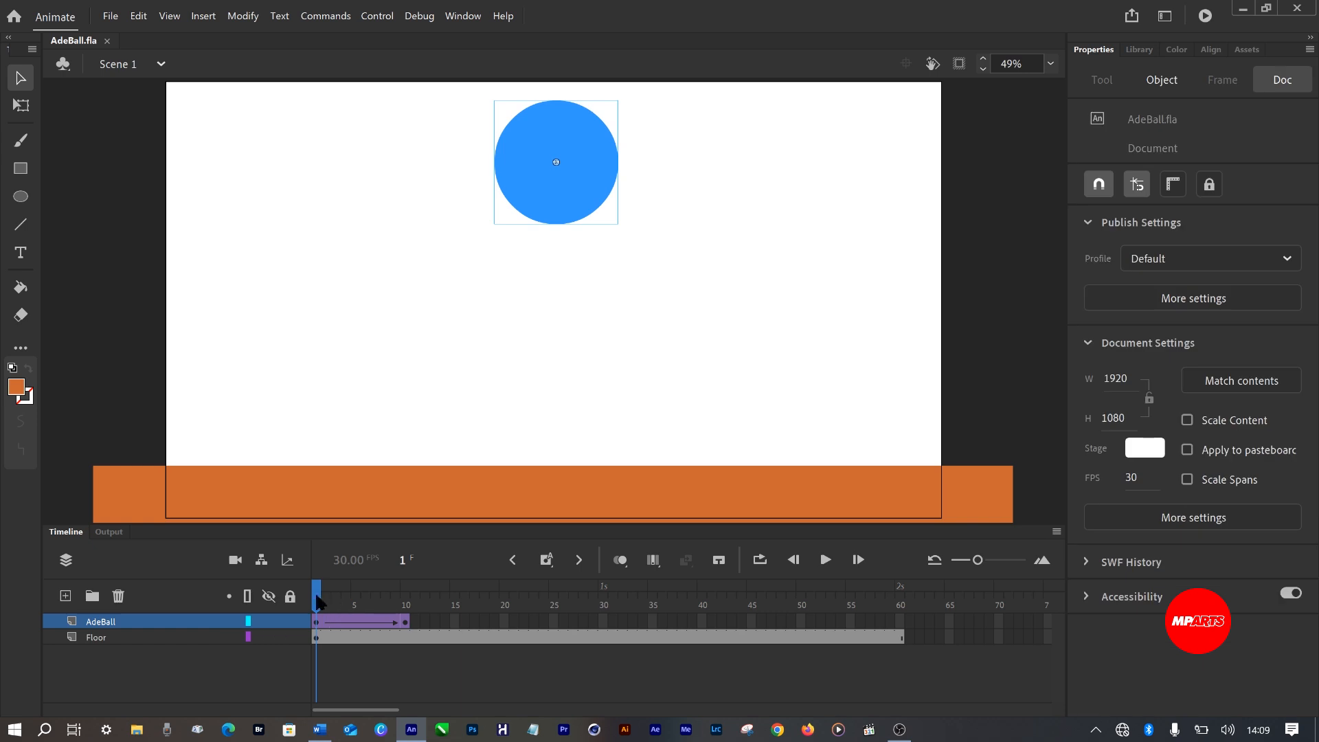
left_click(406, 623)
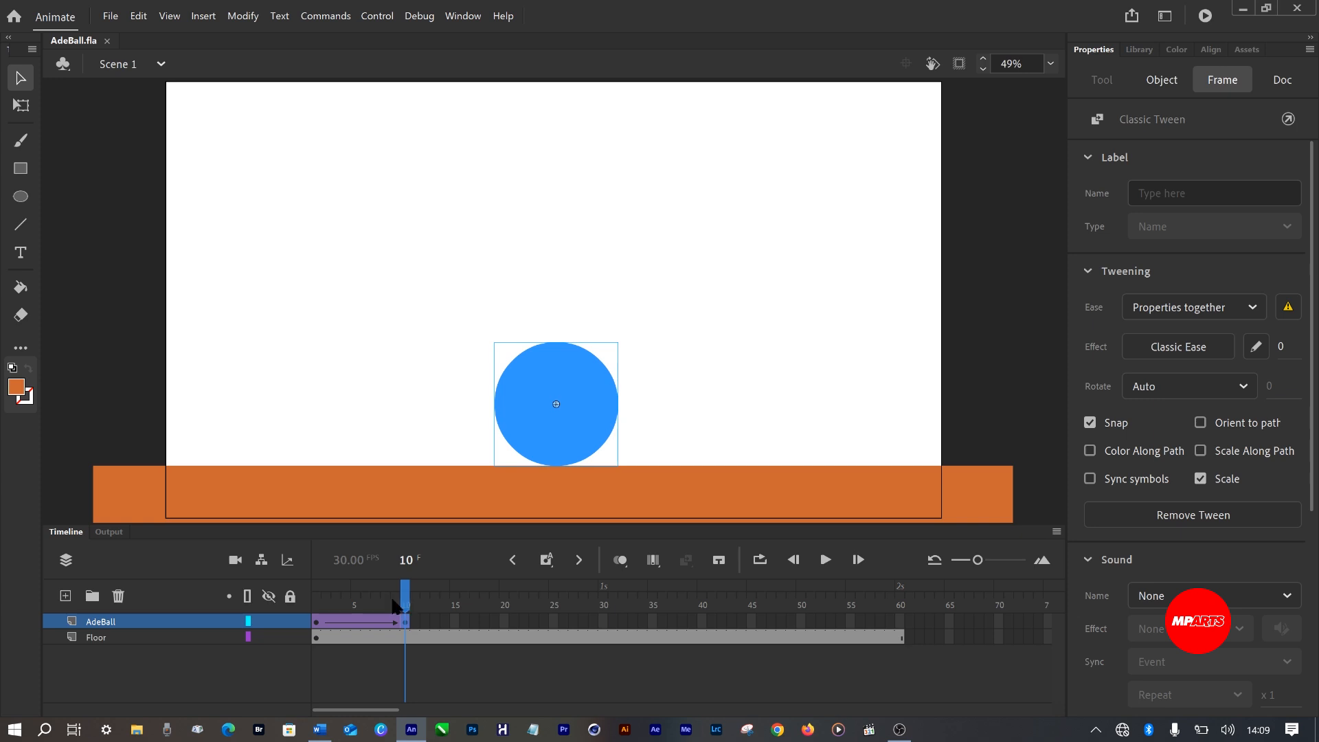
left_click_drag(406, 599, 396, 602)
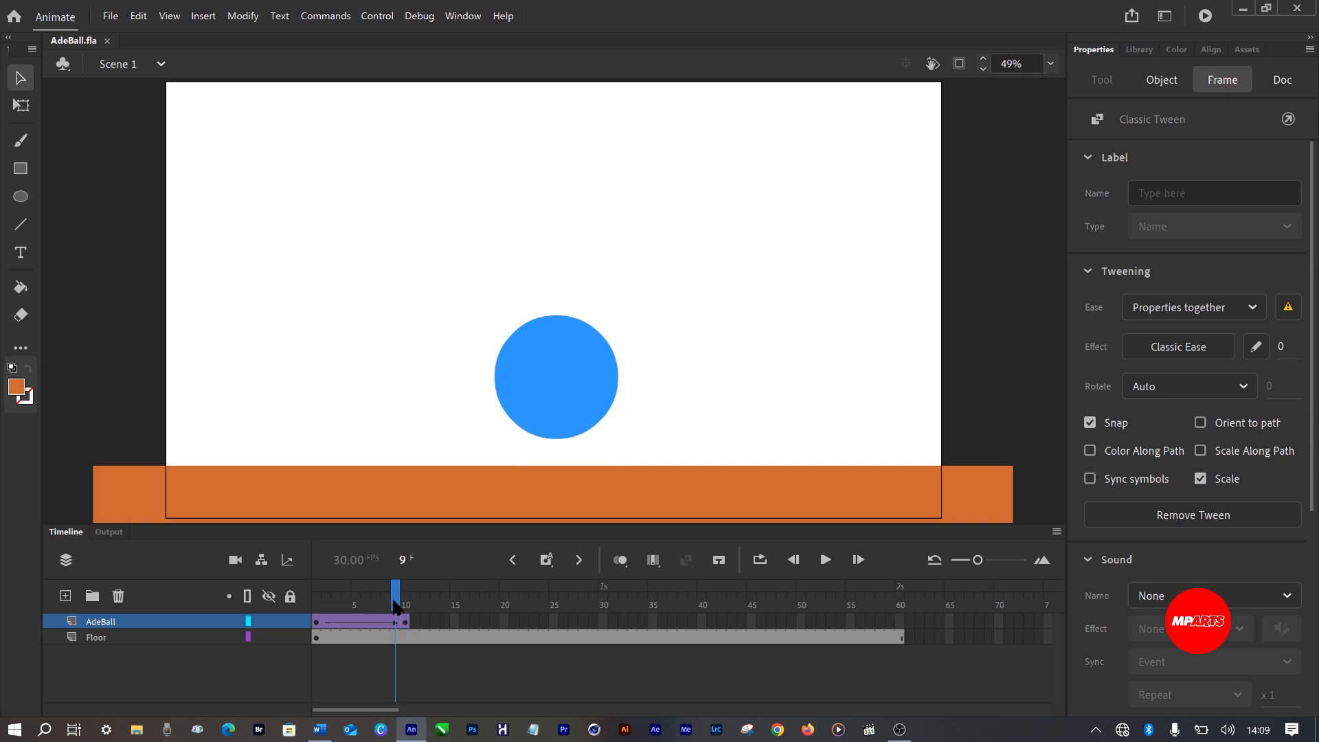
left_click(407, 638)
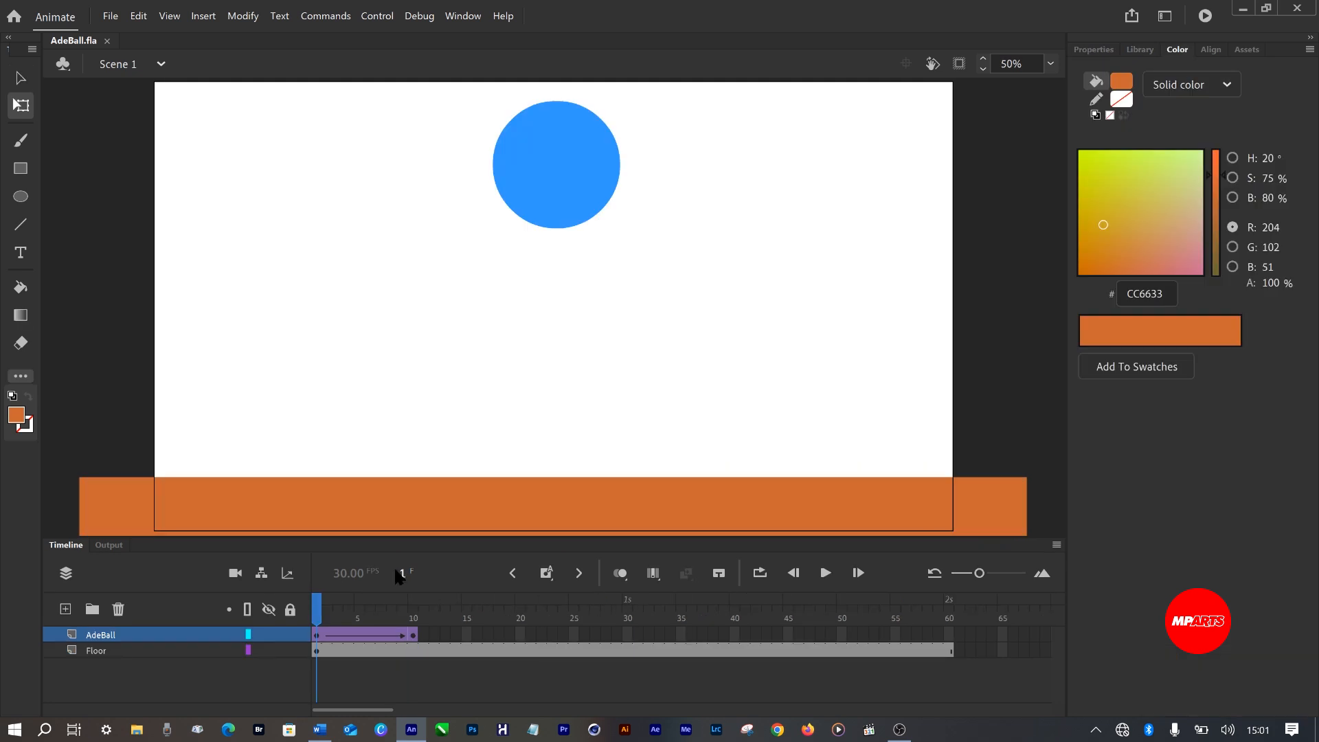
- Select frames 1 to 10 of the AdeBall layer and copy them
left_click(410, 633)
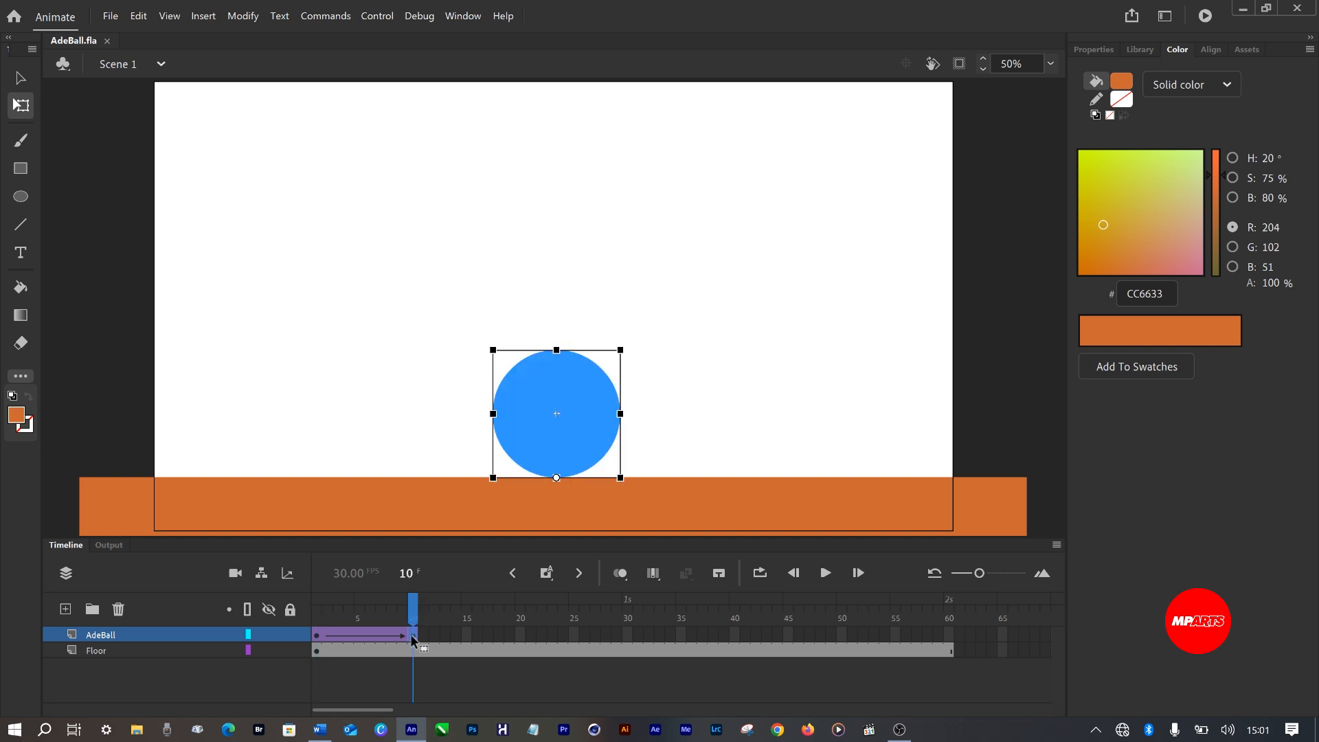
left_click(318, 640)
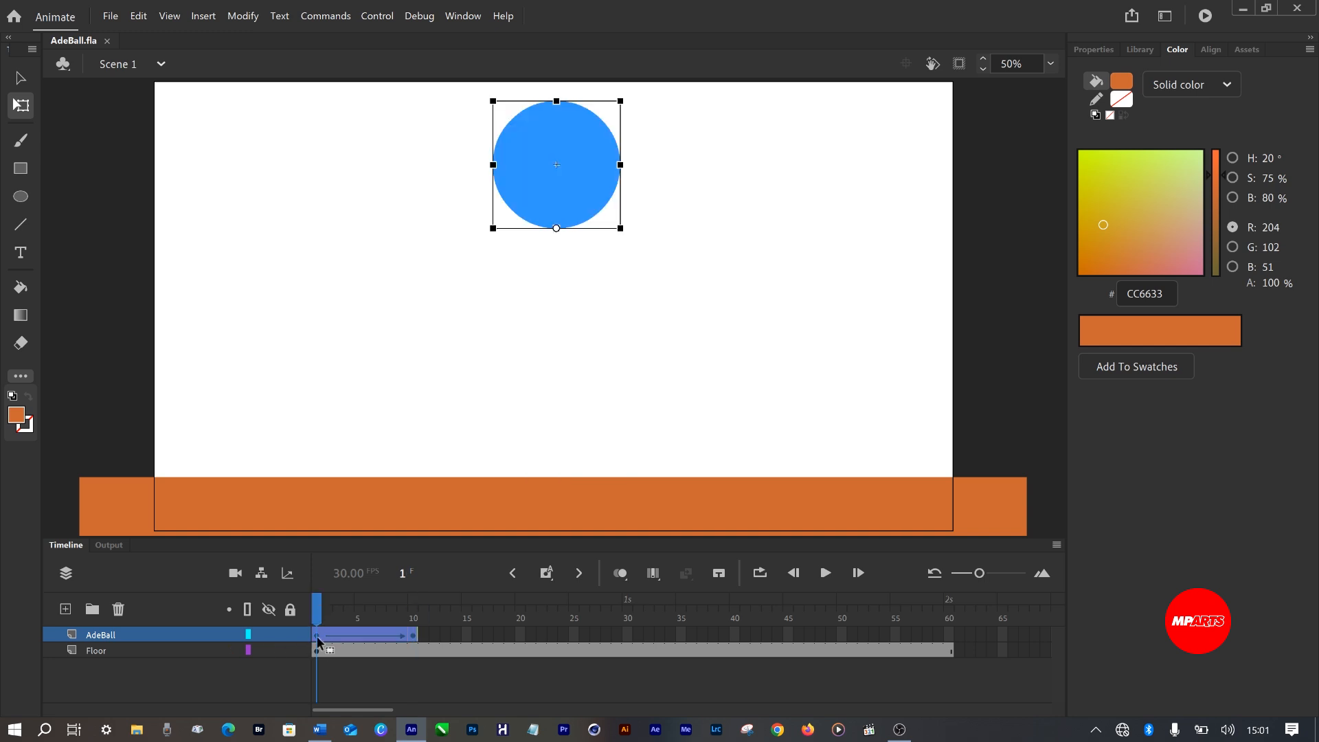
right_click(371, 636)
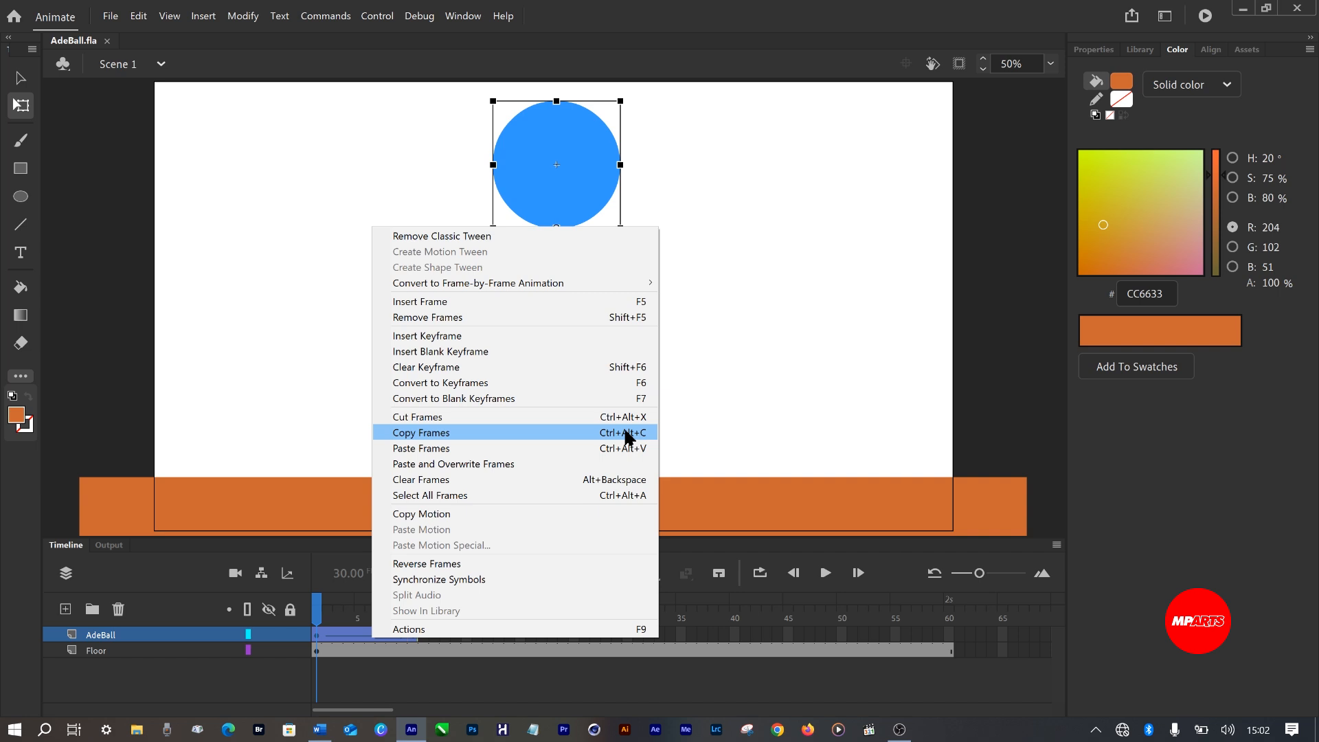
left_click(626, 433)
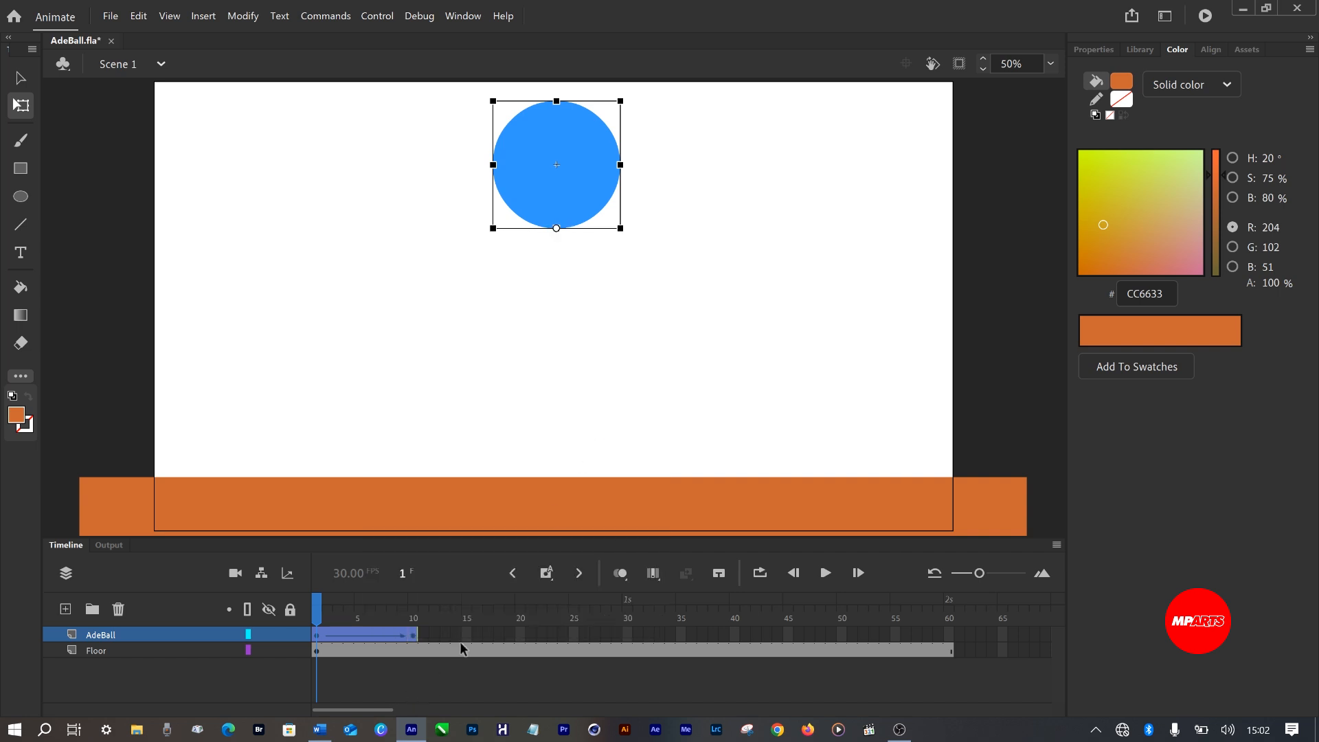
- Paste the copied frames into the AdeBall layer at frame 20 and again at frame 40
left_click(408, 635)
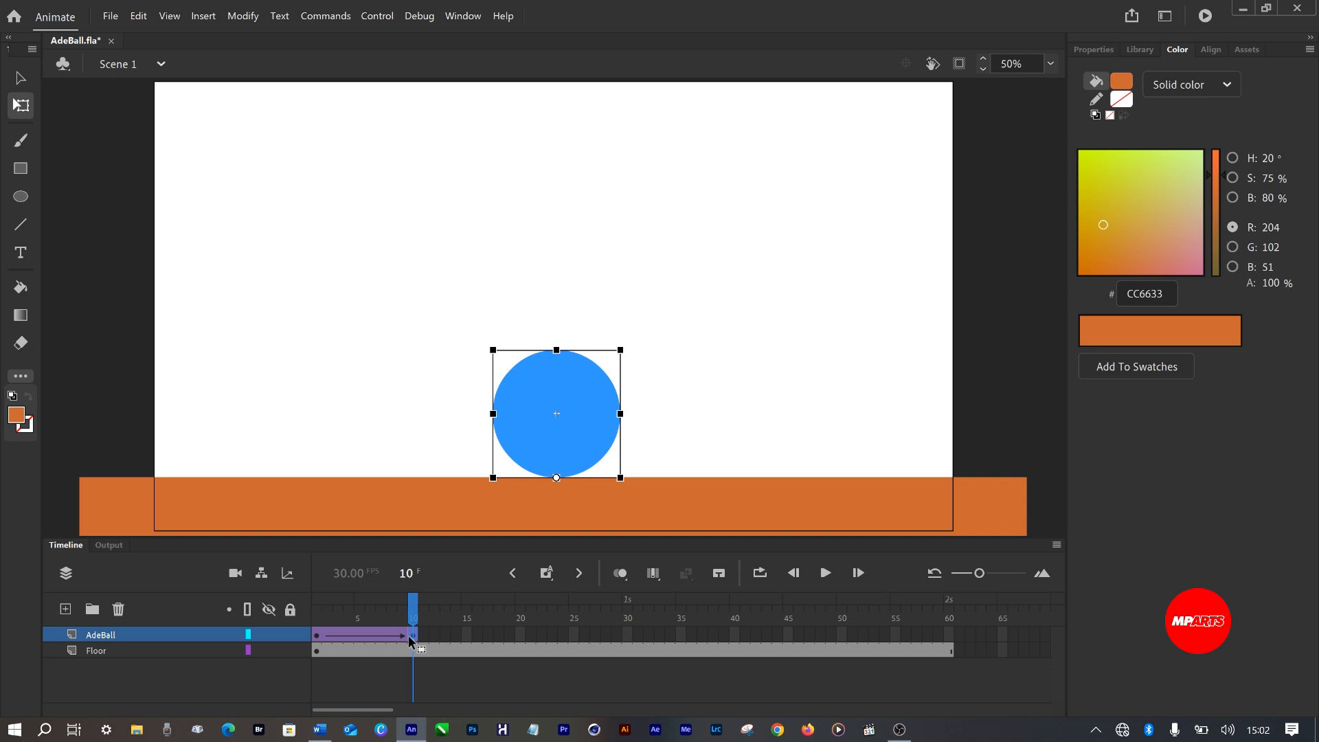
left_click(521, 635)
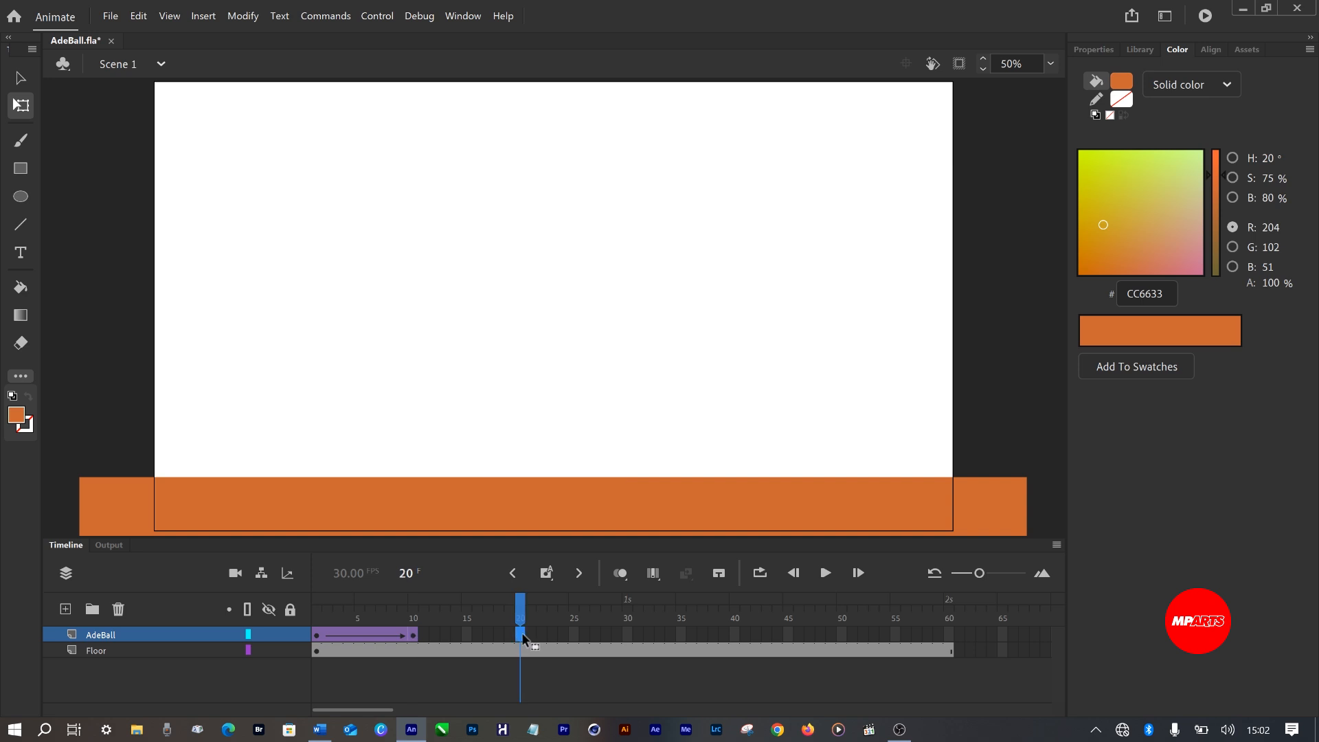
right_click(522, 636)
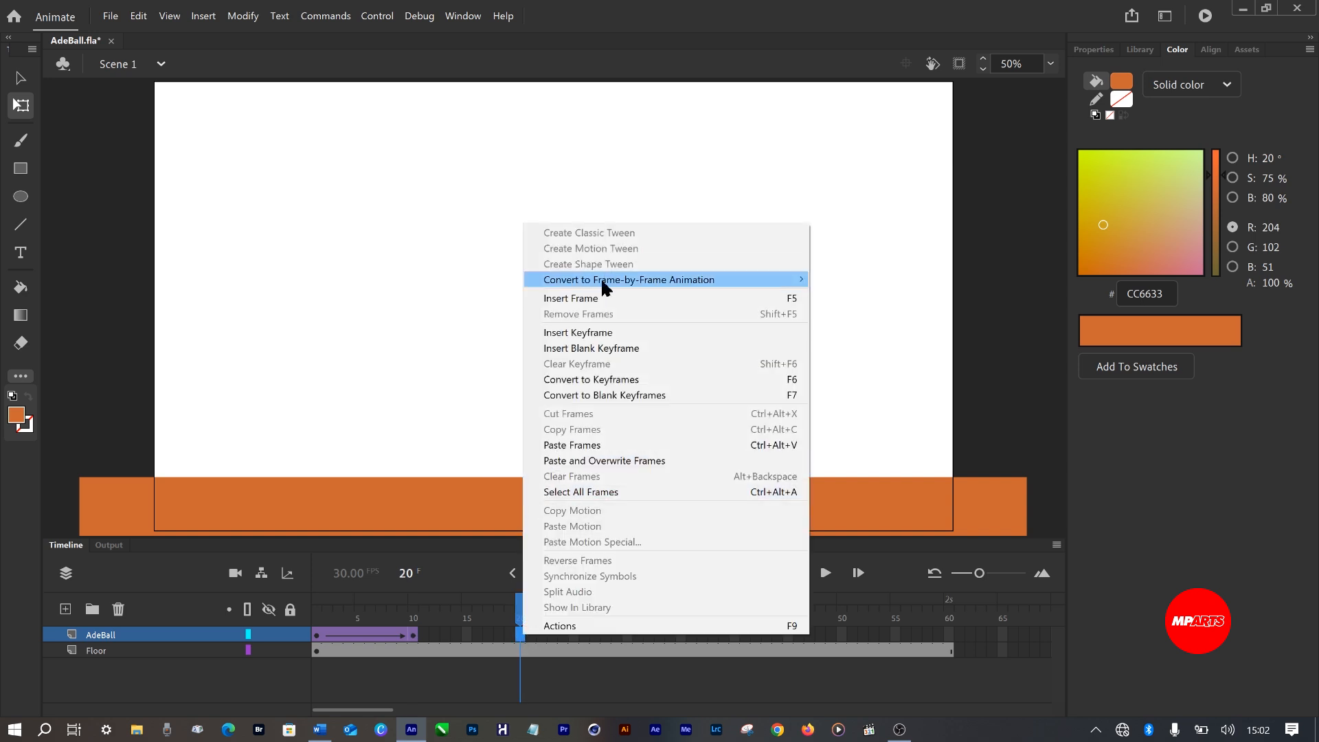
left_click(582, 447)
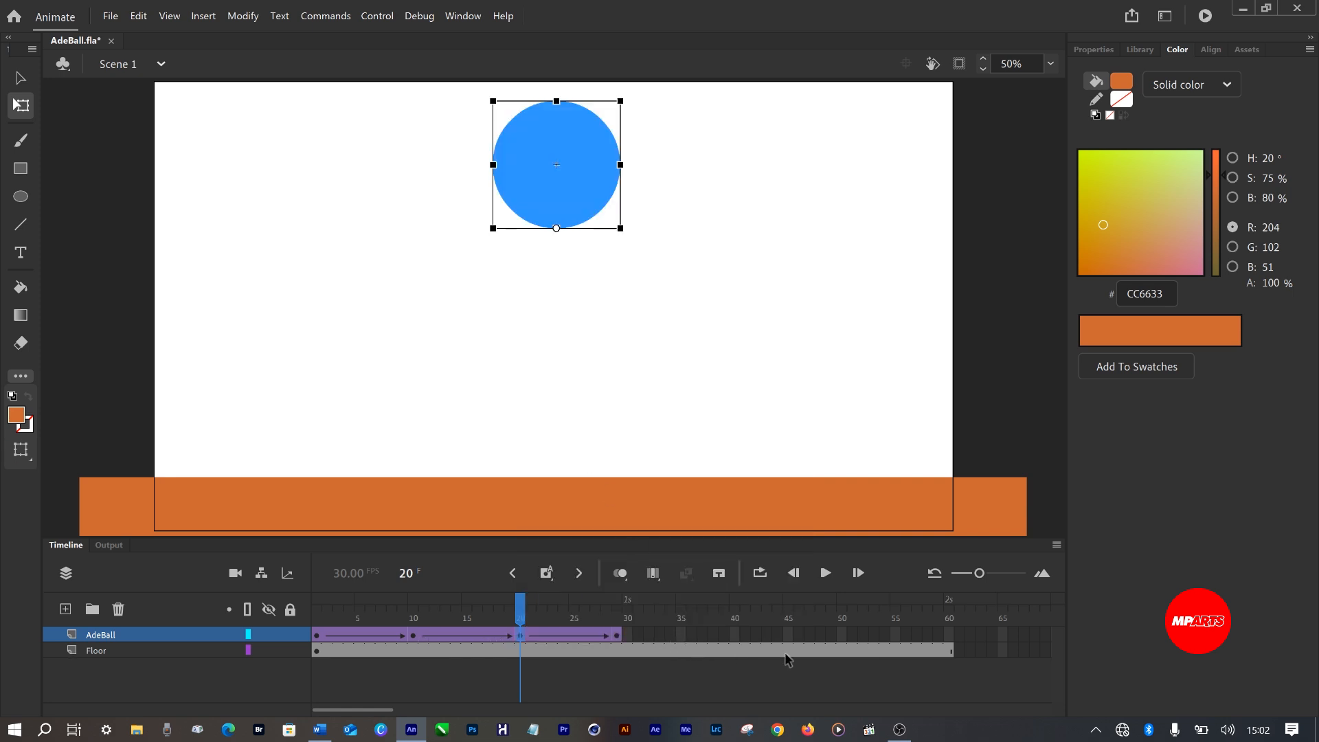
left_click(736, 635)
right_click(735, 635)
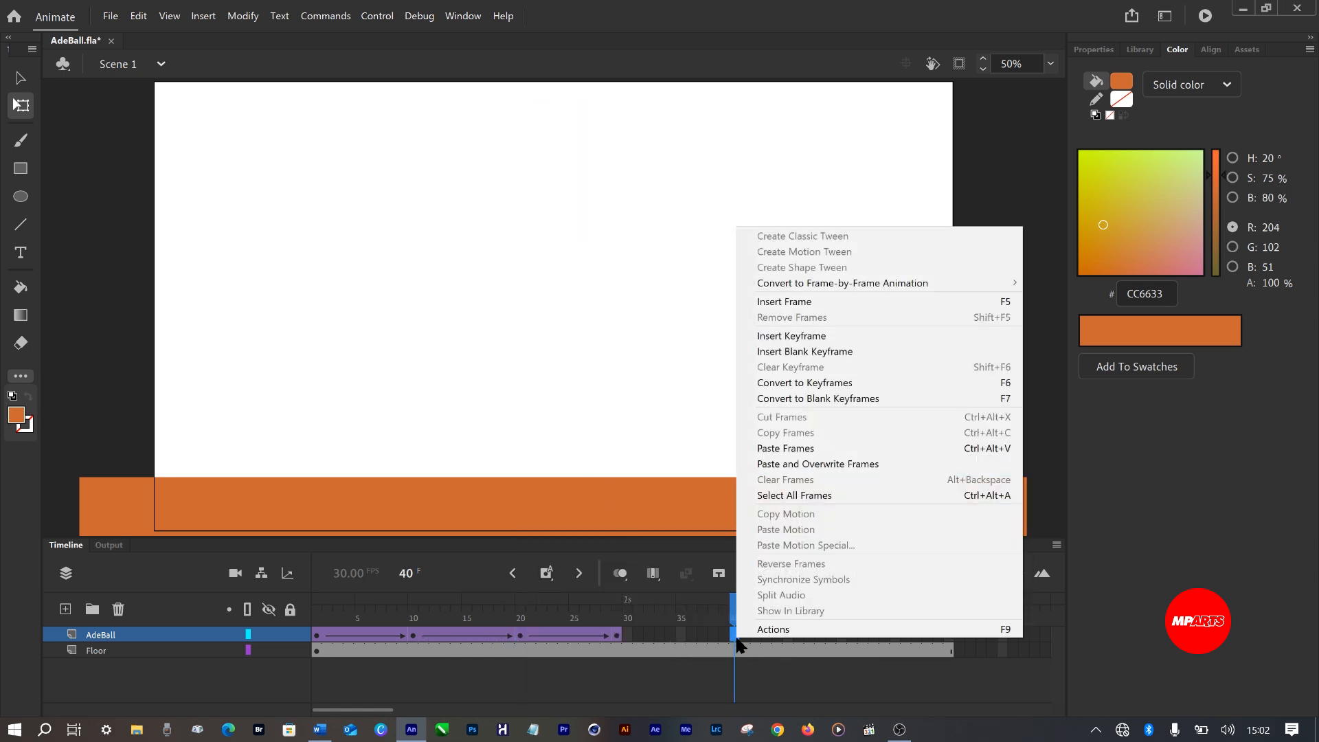
left_click(811, 448)
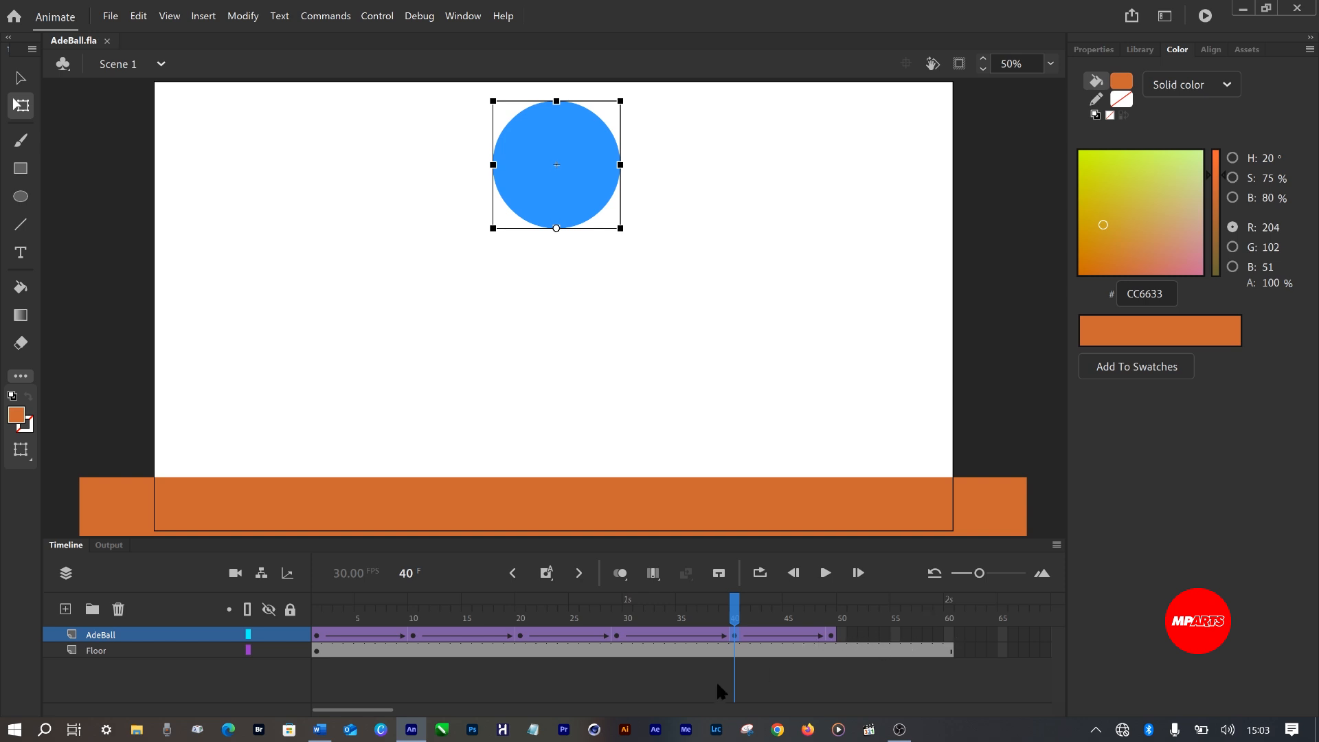
- Copy the AdeBall layer's keyframe at frame 1, paste it at frame 60, and save the file
left_click(316, 636)
right_click(315, 632)
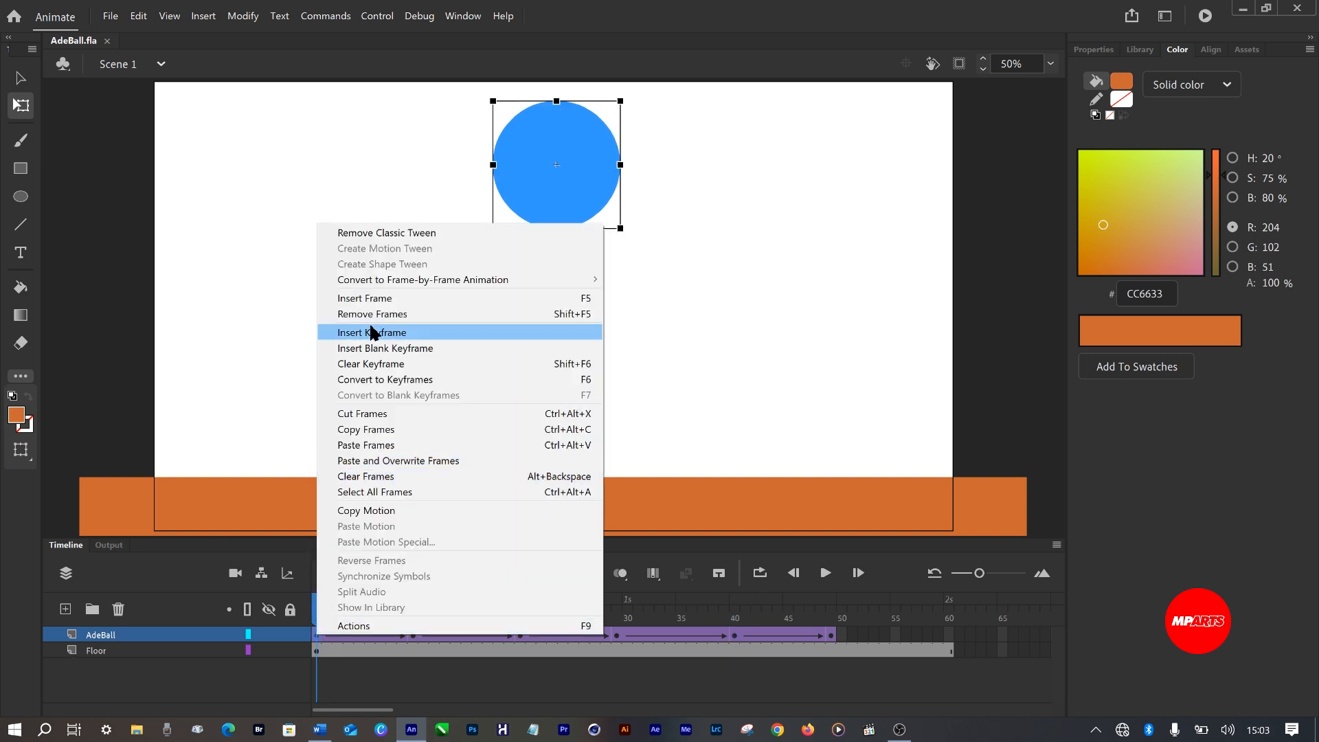
left_click(380, 430)
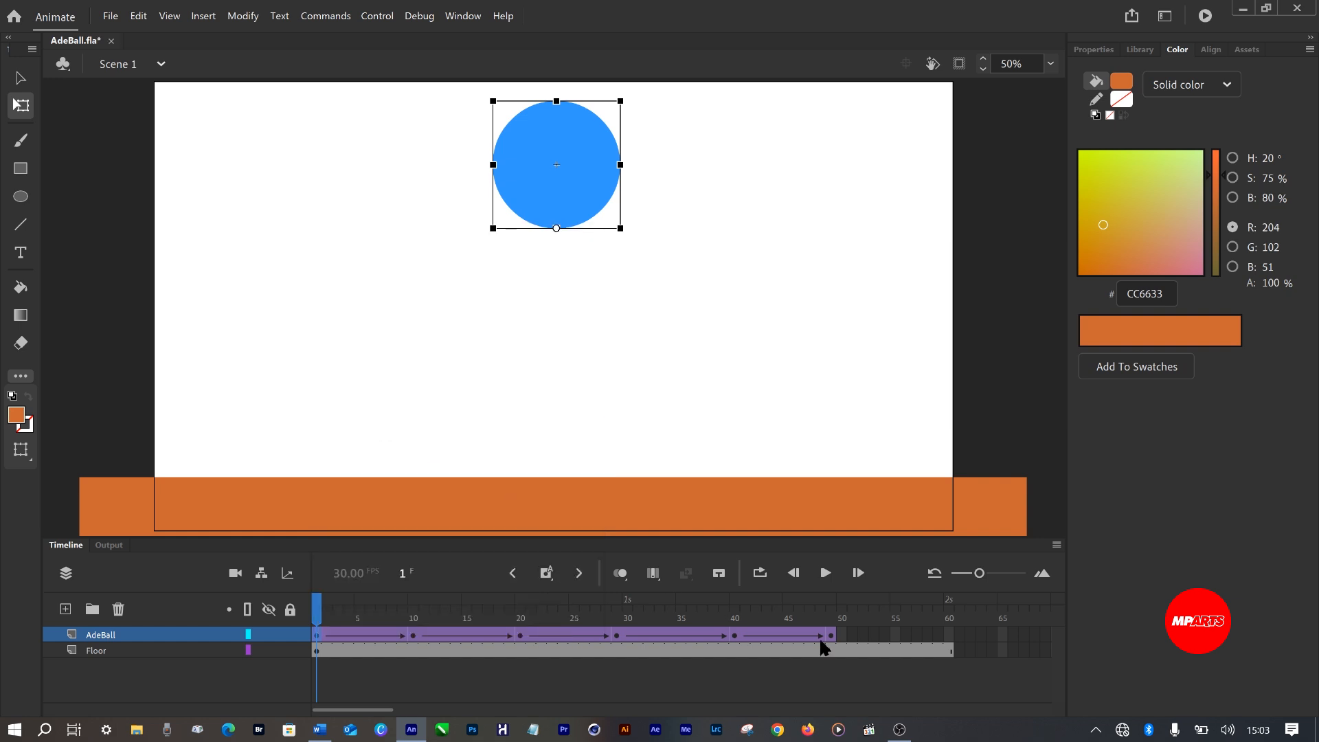
left_click(949, 637)
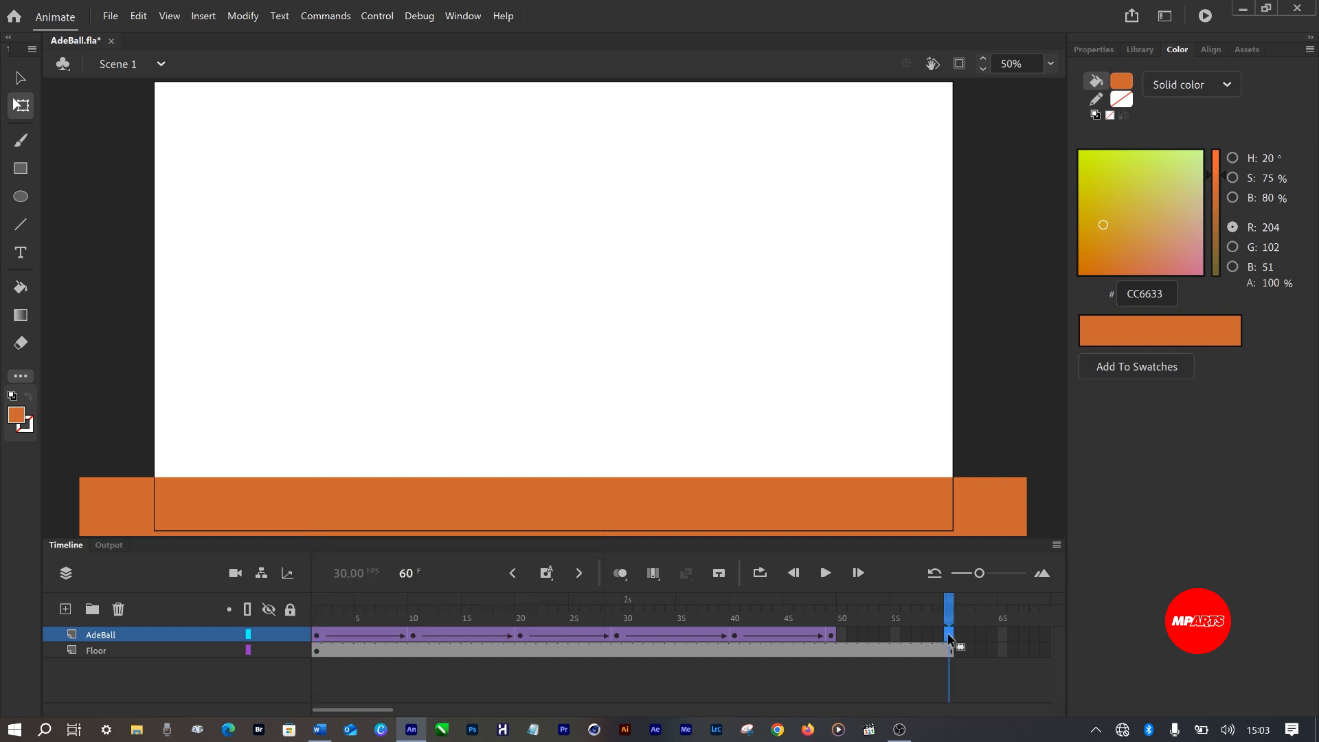
right_click(949, 638)
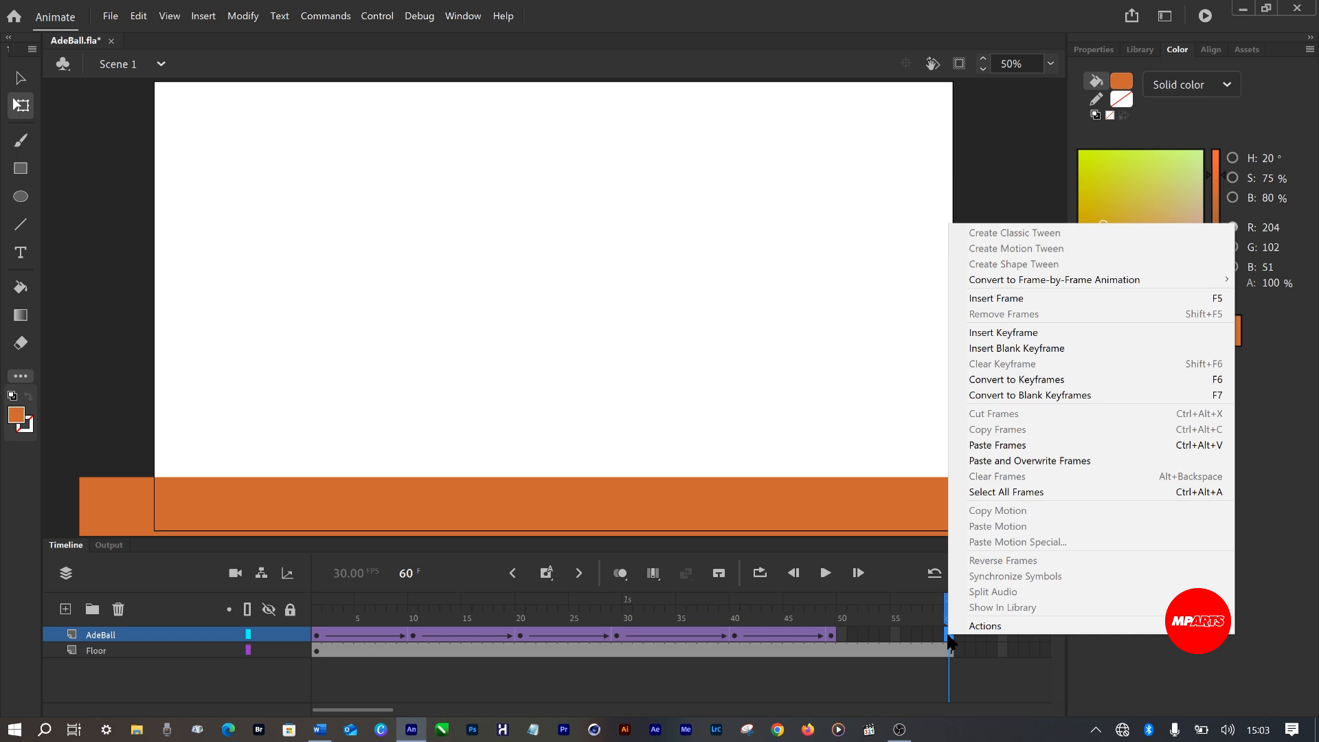
left_click(995, 446)
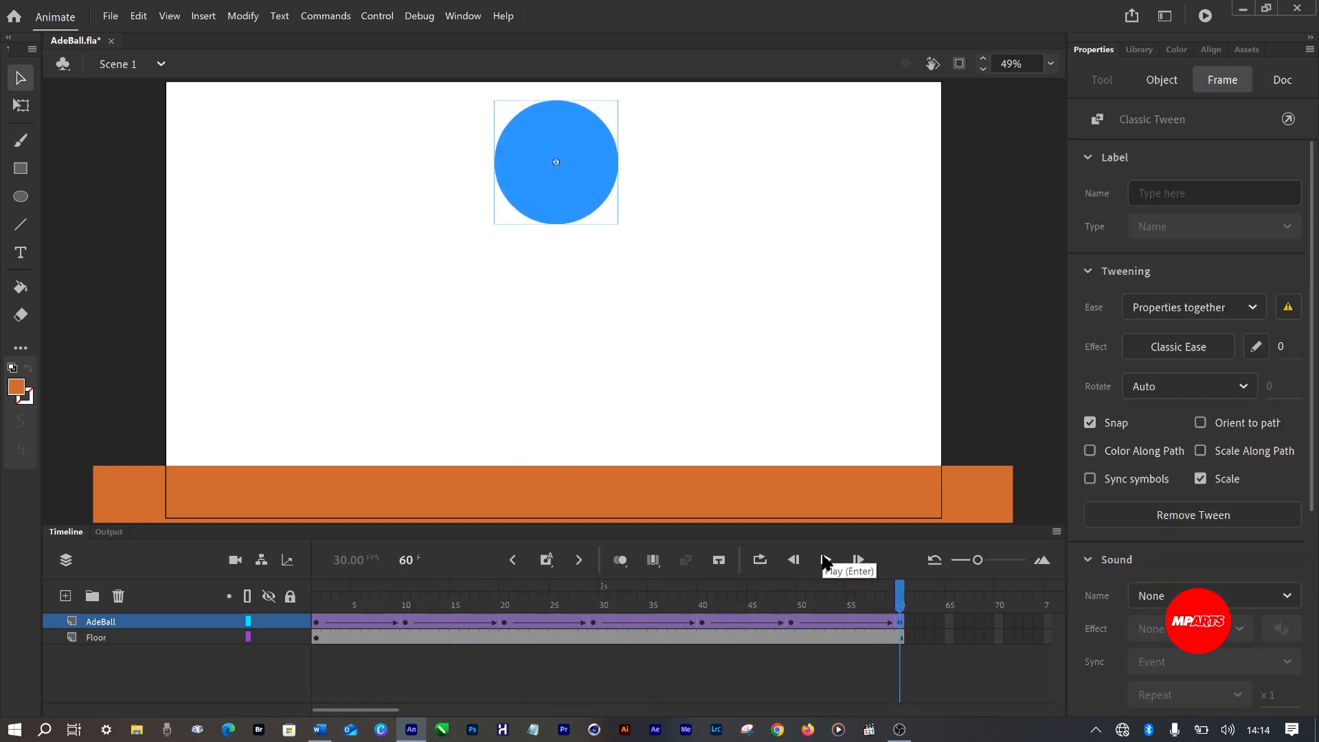
key("ctrl+s")
- Play the bouncing ball animation in the timeline and test the movie in its own preview window
left_click(825, 560)
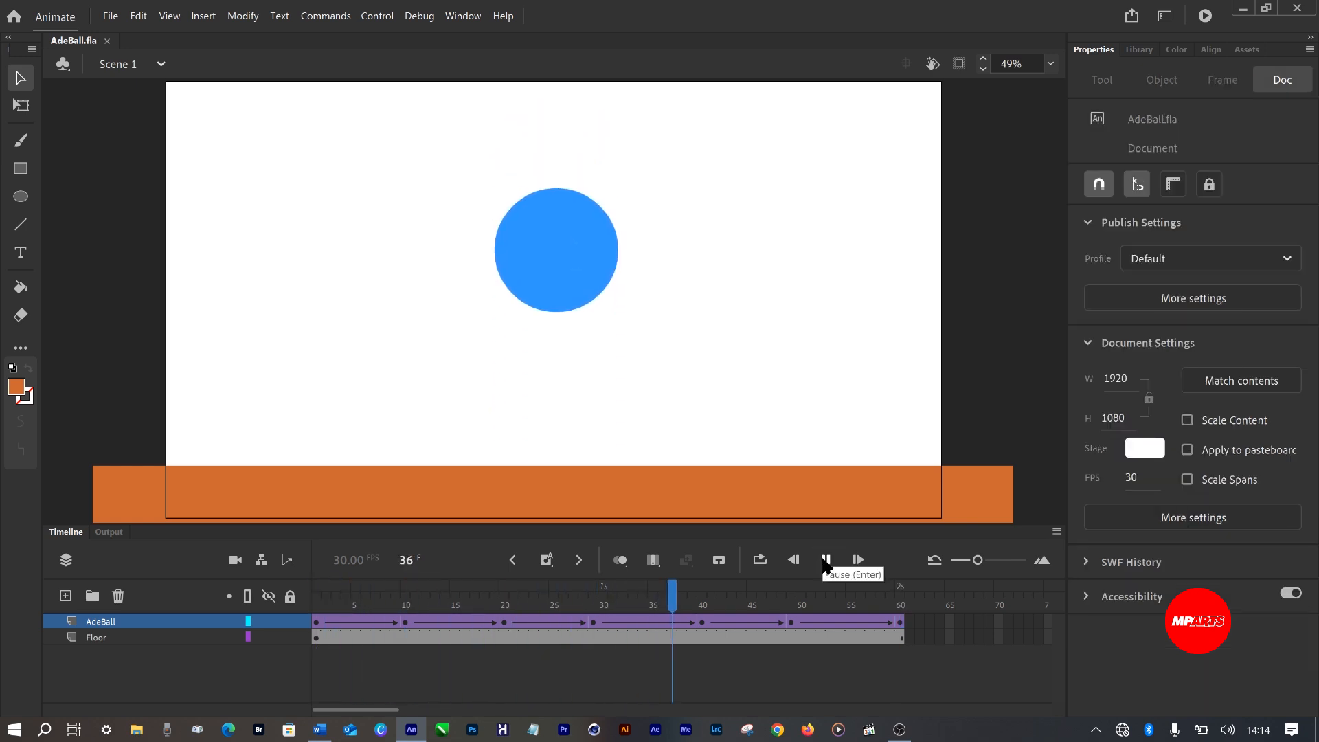
left_click(825, 561)
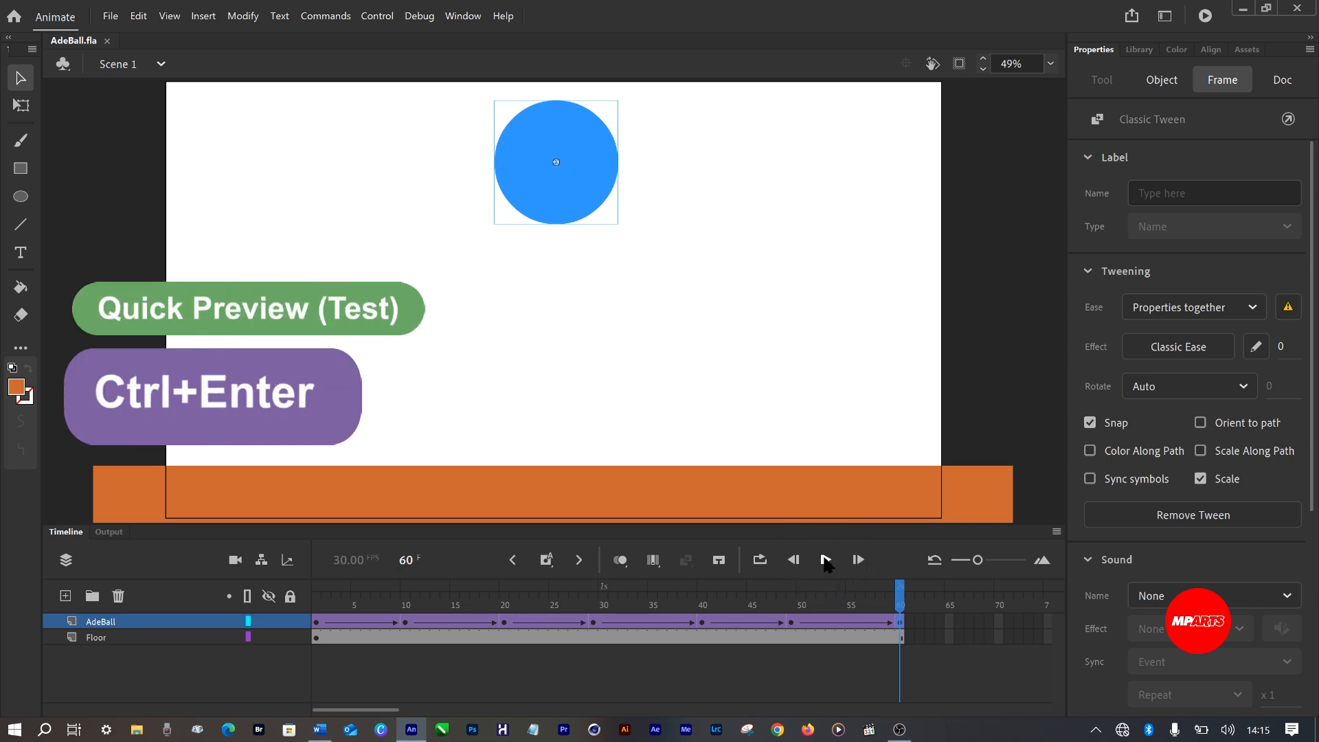
key("ctrl+Return")
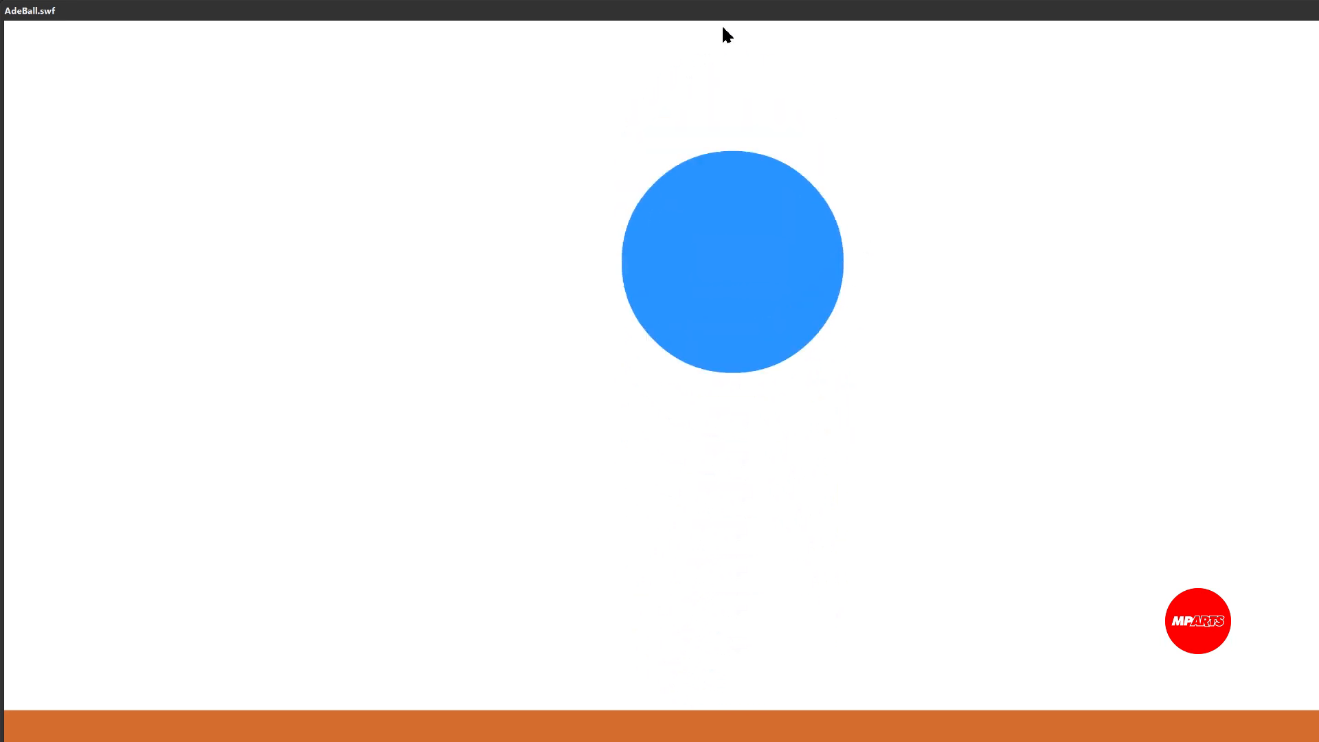
double_click(813, 14)
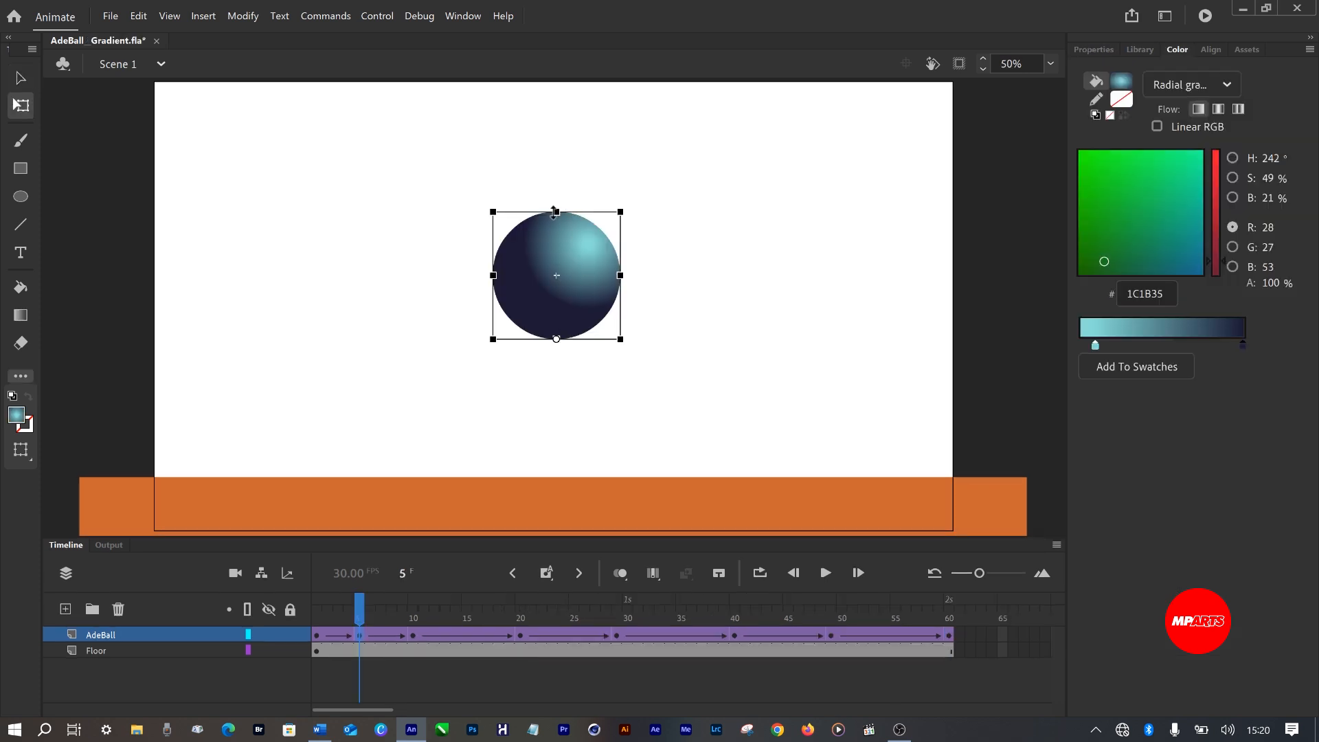
- In AdeBall_Gradient.fla, stretch the gradient ball slightly taller at frame 5 and squash it flatter and wider at frame 10
left_click_drag(555, 213, 558, 190)
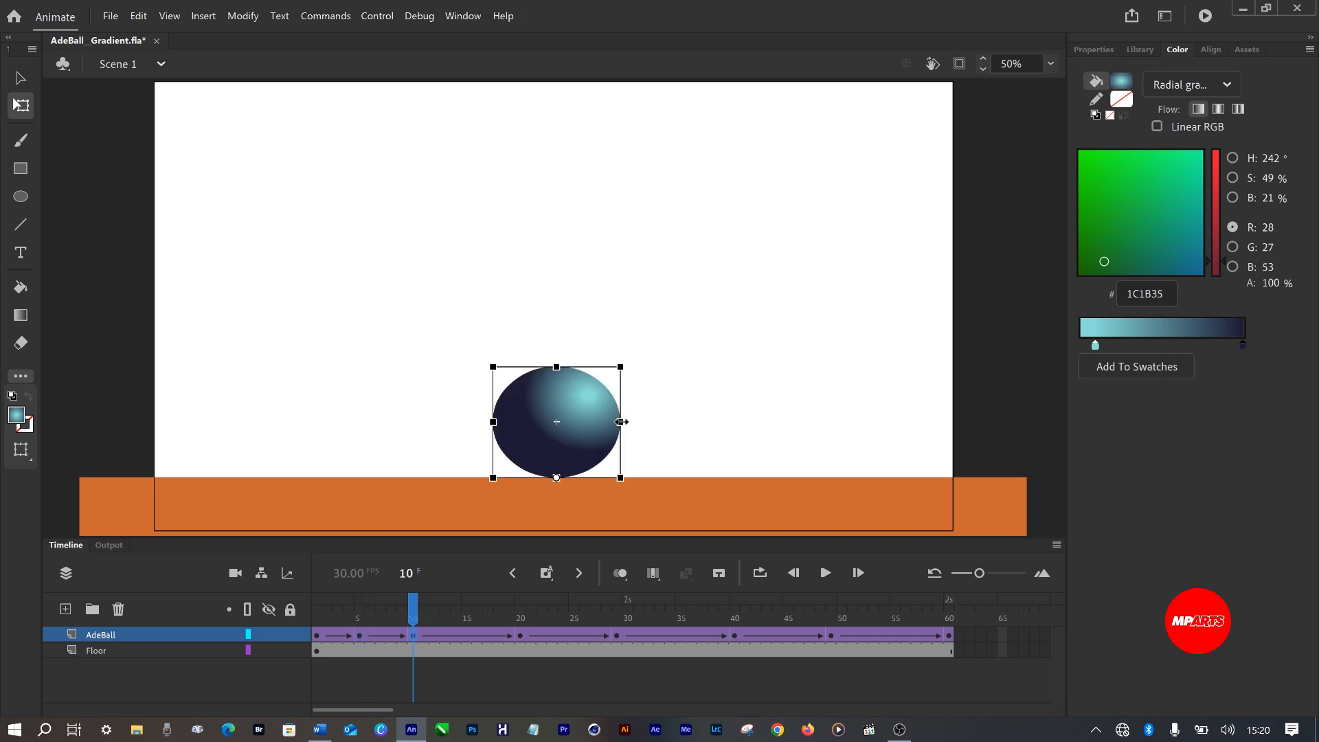
left_click_drag(621, 422, 626, 422)
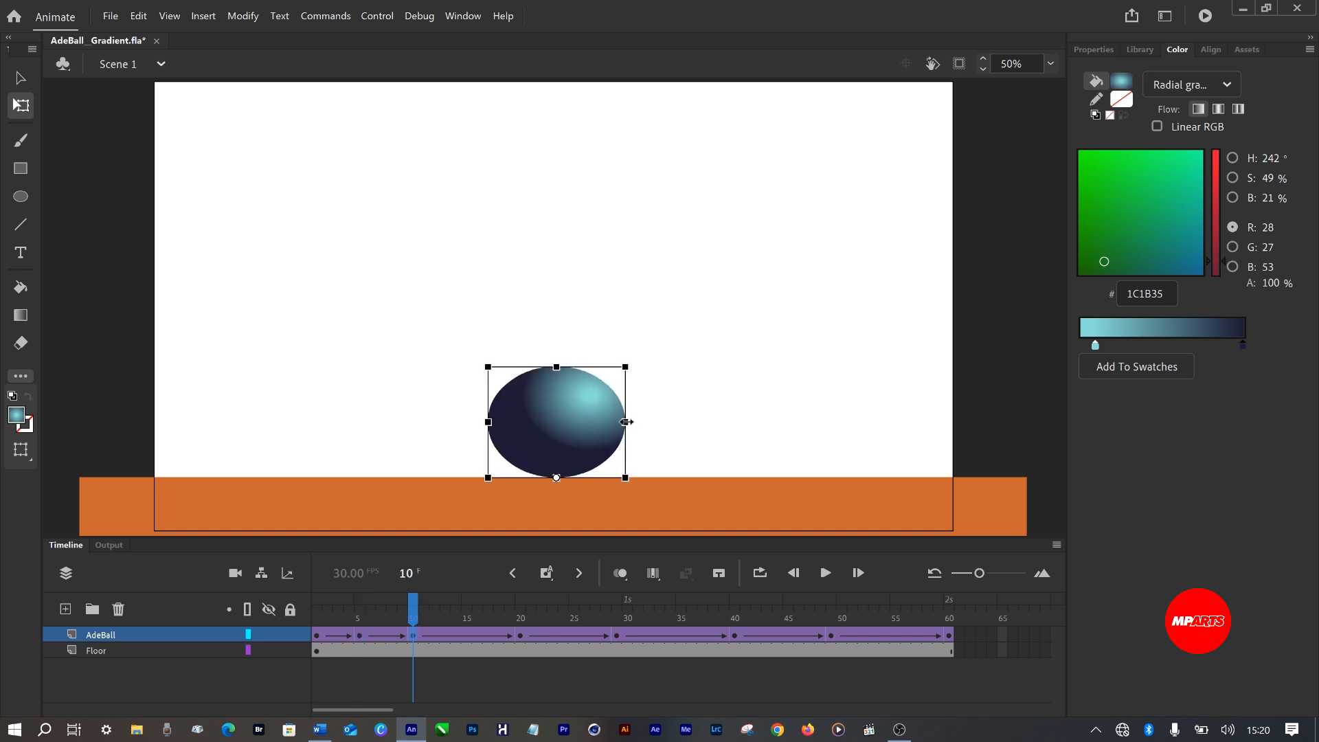